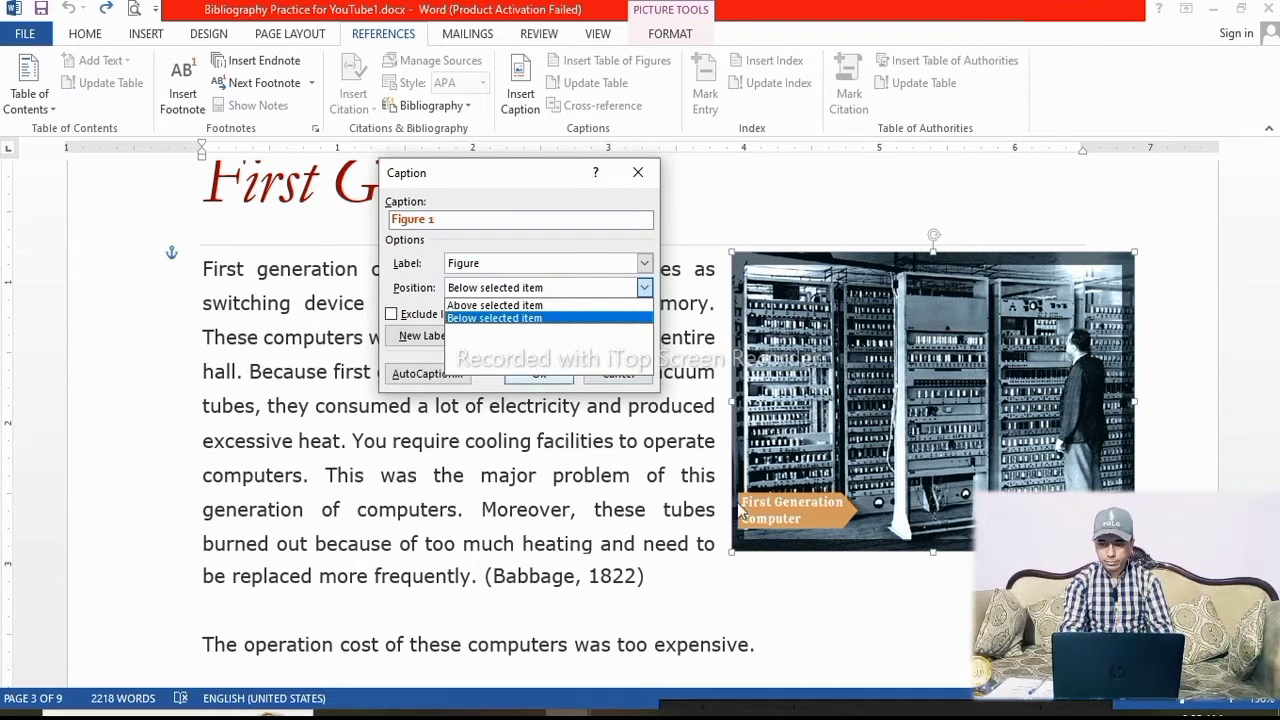
Caption the first-generation computer picture as "Figure 1 First Generation Computer" below it, and shrink the caption box to fit
{"action": "left_click", "coordinate": [645, 263]}
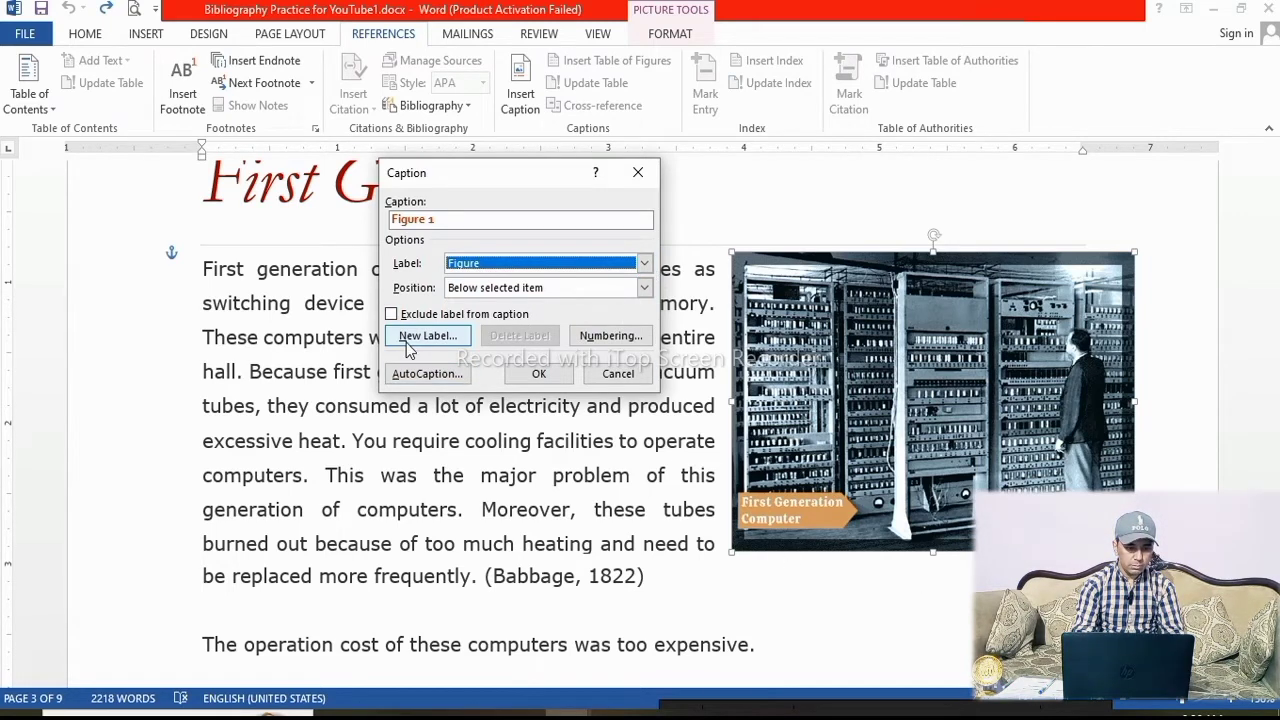
{"action": "left_click", "coordinate": [603, 220]}
{"action": "type", "text": "Fi"}
{"action": "key", "text": "BackSpace"}
{"action": "key", "text": "BackSpace"}
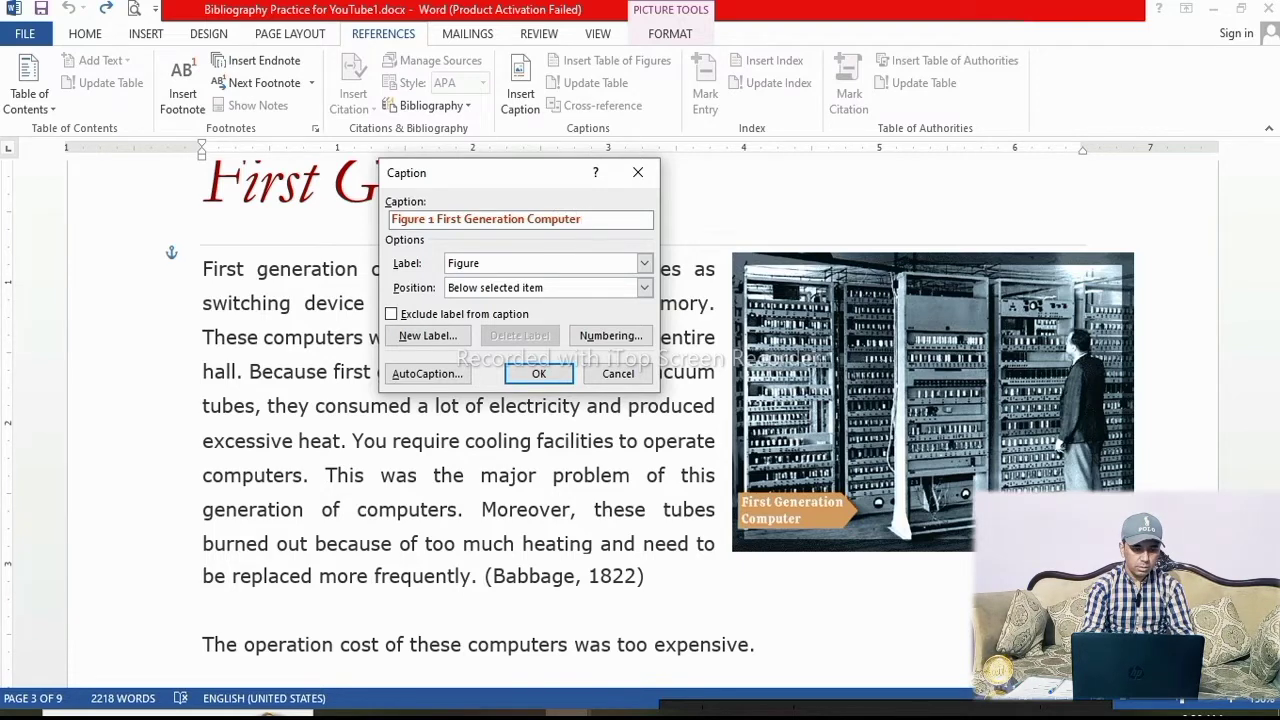
{"action": "left_click", "coordinate": [535, 375]}
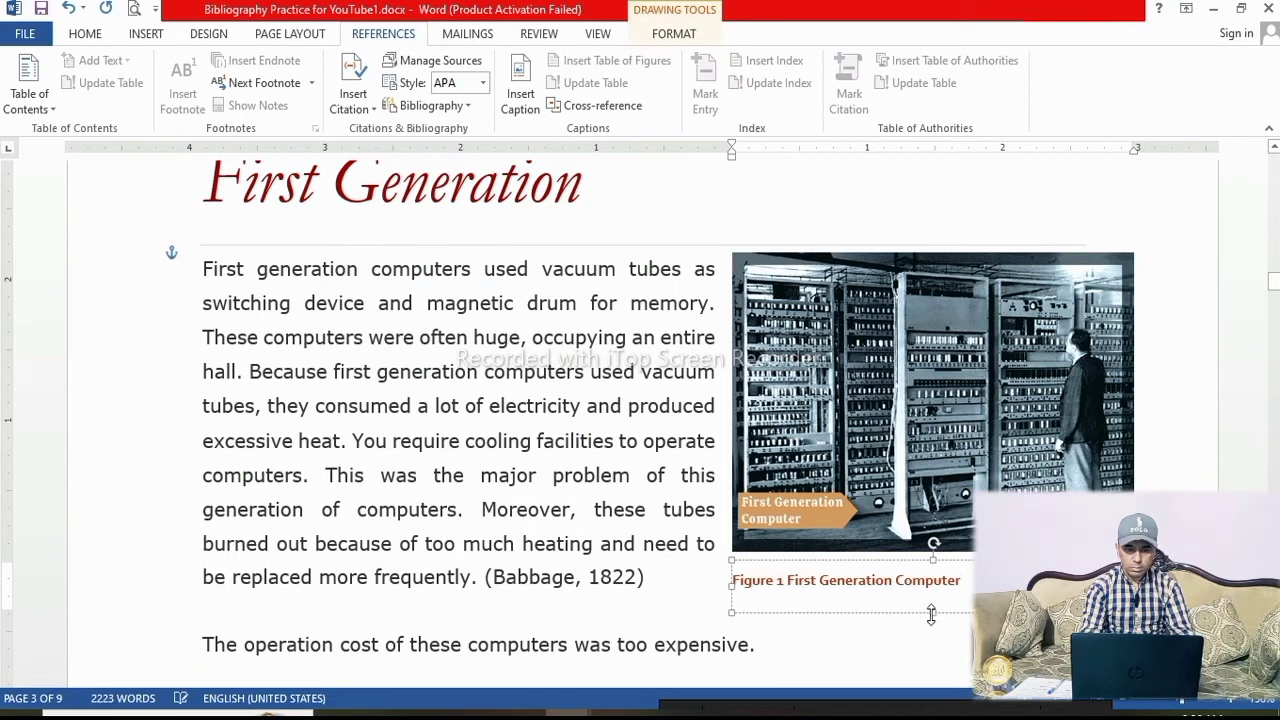
{"action": "left_click_drag", "start_coordinate": [929, 608], "coordinate": [965, 554]}
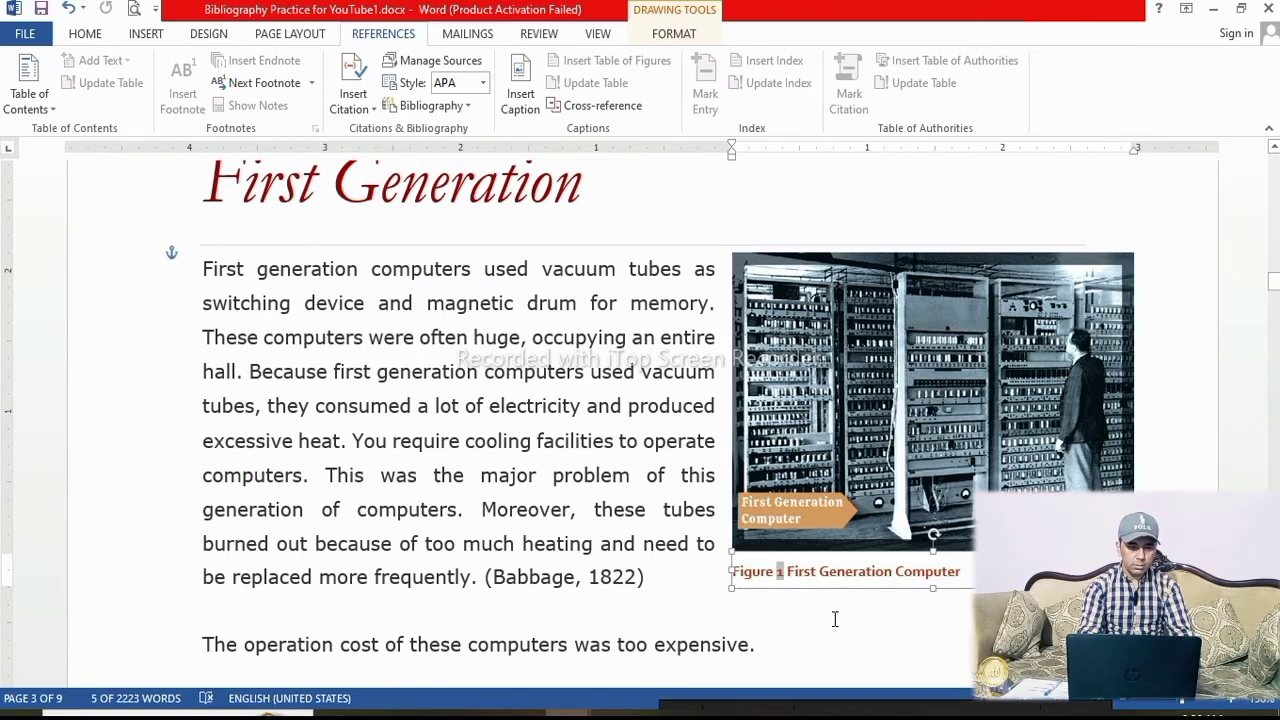
{"action": "left_click", "coordinate": [663, 581]}
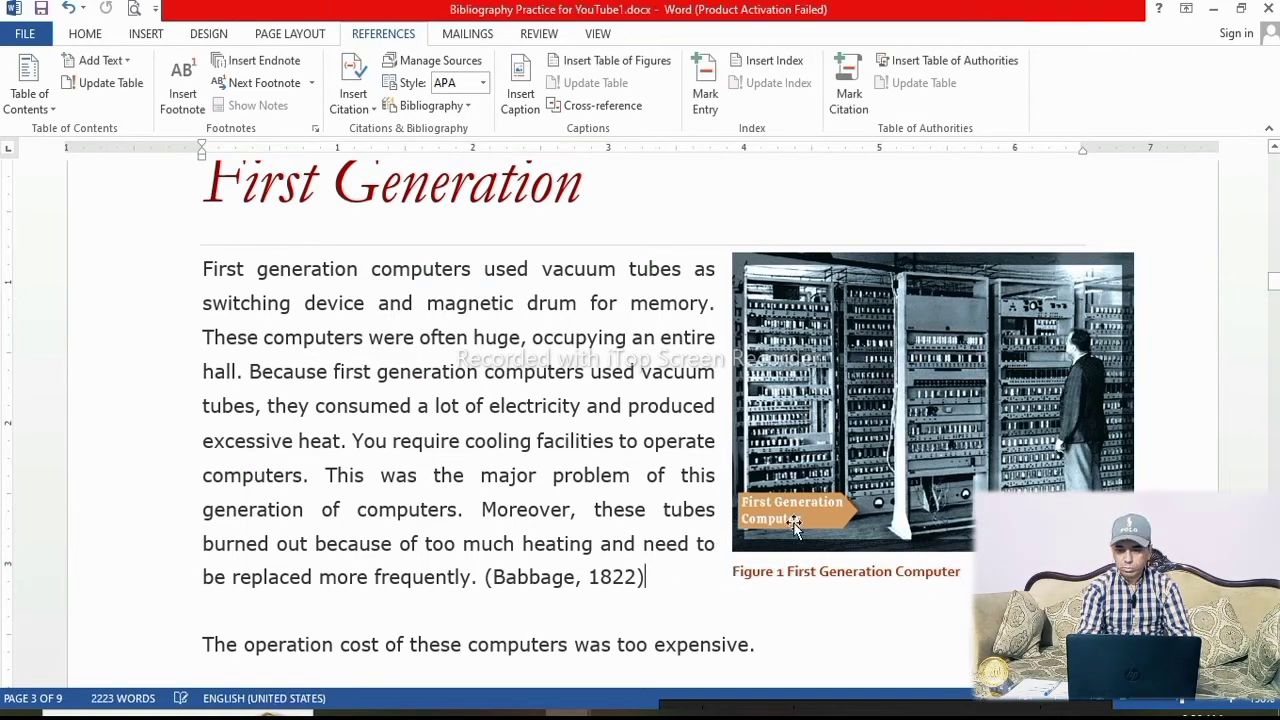
Add a caption "Figure 2 2nd Generation Computer" below the second-generation computer picture
{"action": "scroll", "coordinate": [820, 503], "scroll_direction": "down", "scroll_amount": 8}
{"action": "scroll", "coordinate": [819, 503], "scroll_direction": "down", "scroll_amount": 5}
{"action": "scroll", "coordinate": [833, 472], "scroll_direction": "up", "scroll_amount": 2}
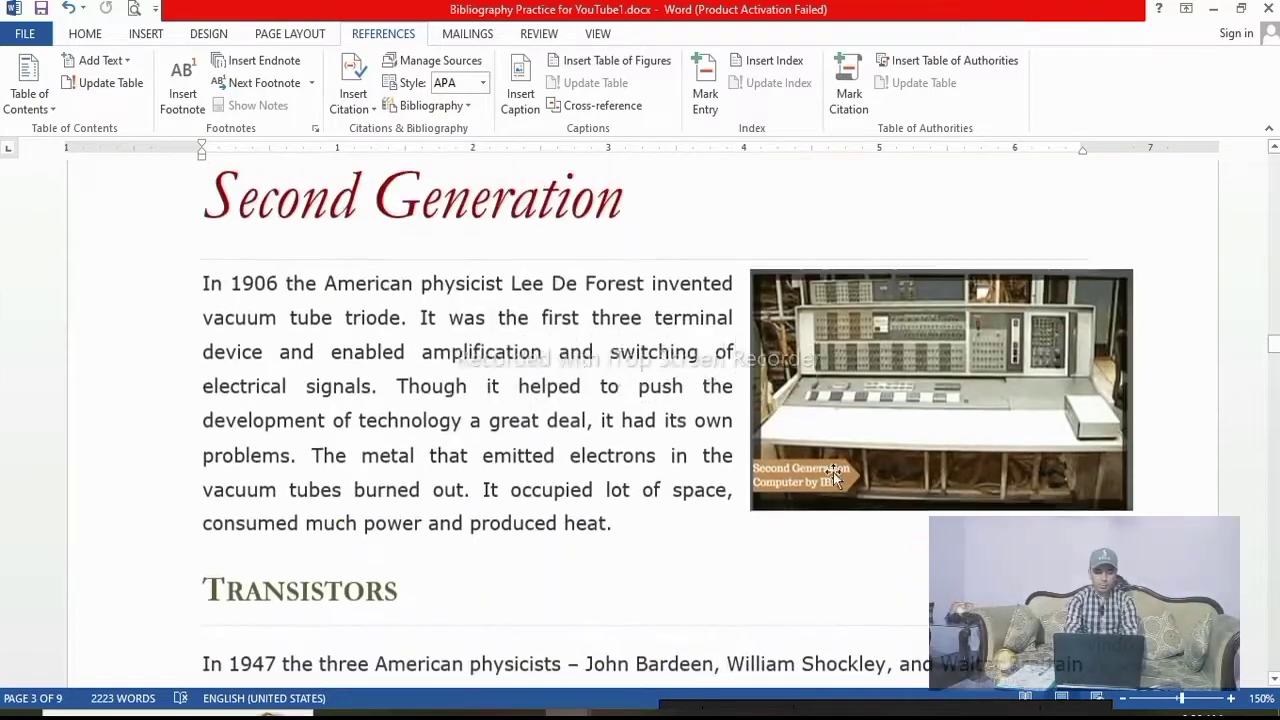
{"action": "left_click", "coordinate": [908, 289]}
{"action": "left_click", "coordinate": [520, 92]}
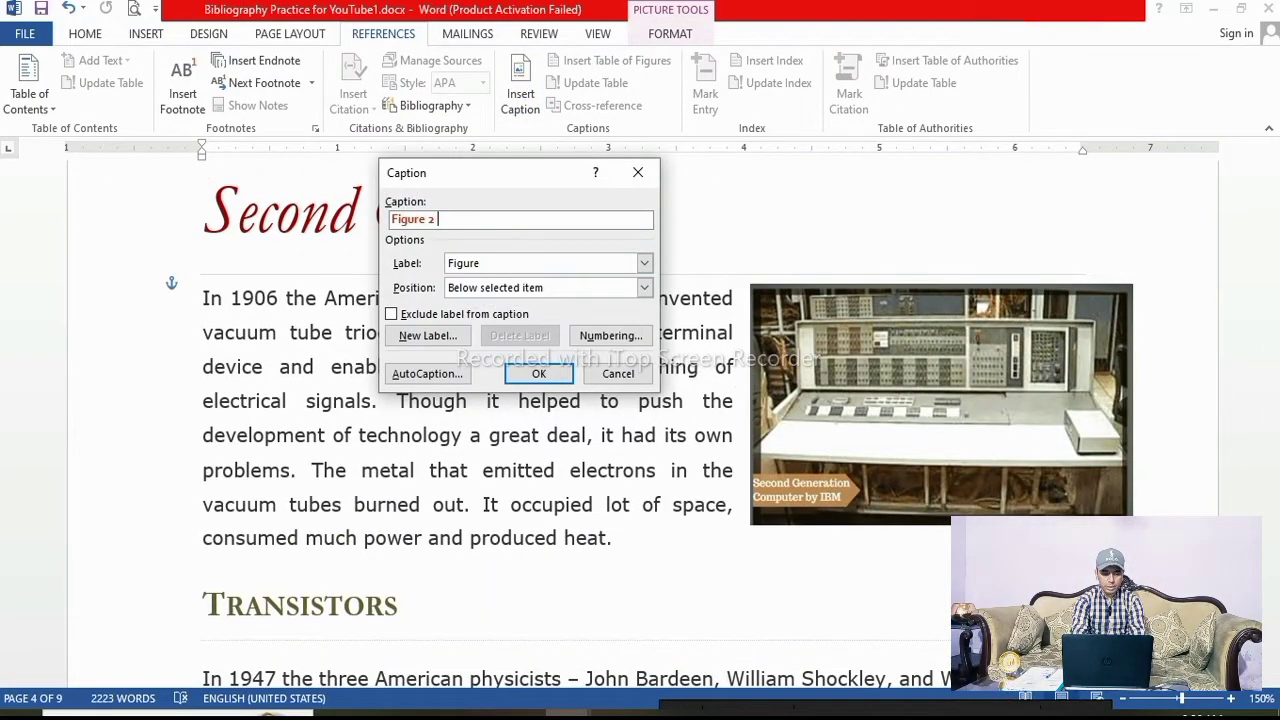
{"action": "type", "text": "2nd Generation Computer"}
{"action": "left_click", "coordinate": [538, 373]}
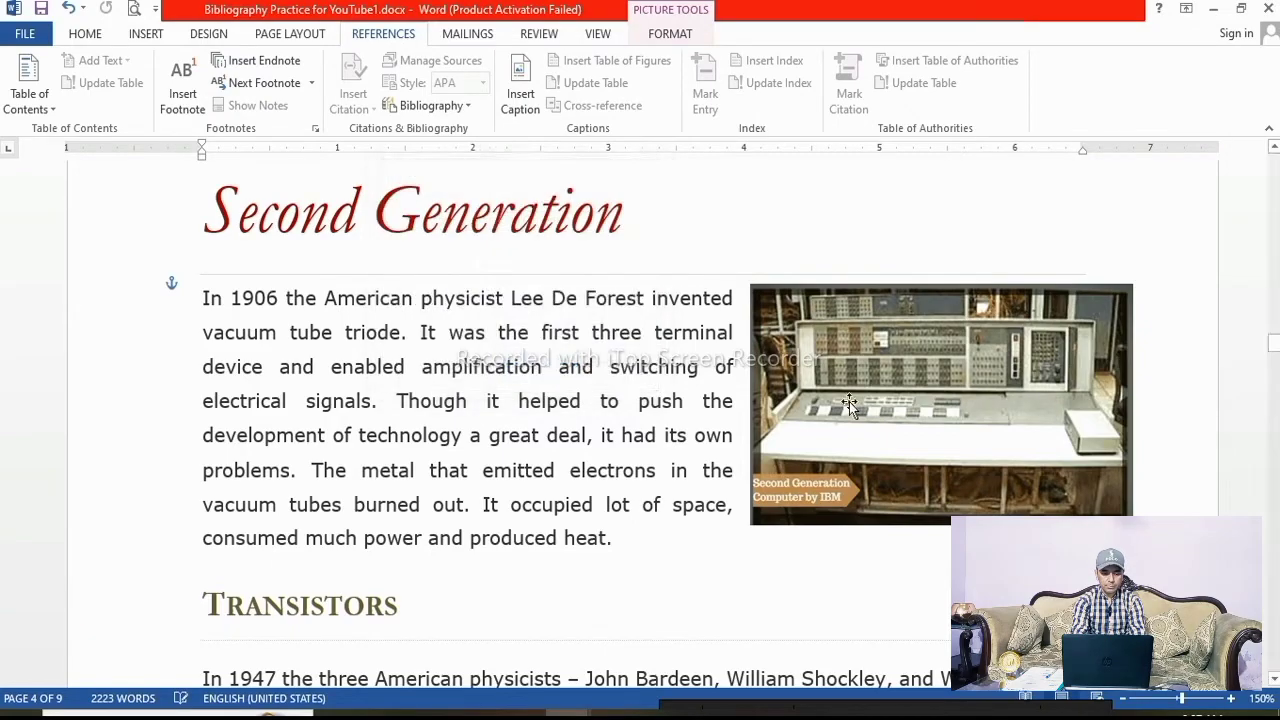
Add a caption "Figure 3: 3rd Generation Computer" below the third-generation computer picture
{"action": "scroll", "coordinate": [873, 415], "scroll_direction": "down", "scroll_amount": 15}
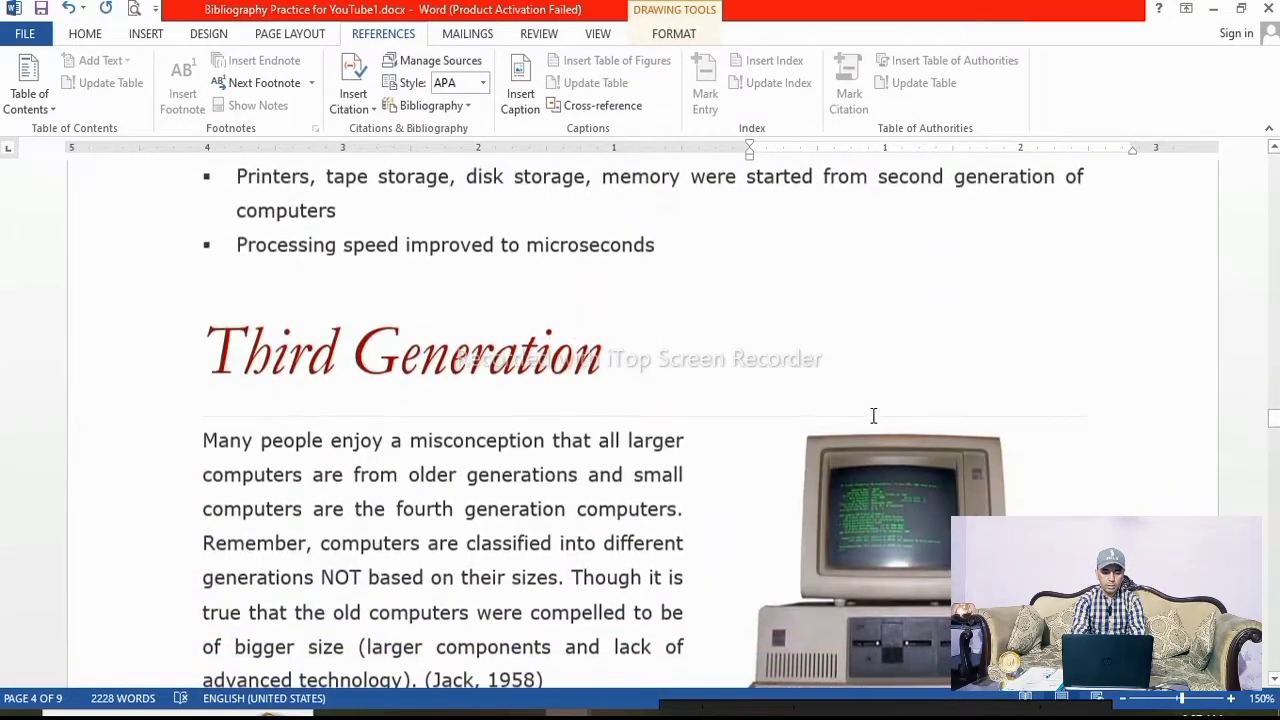
{"action": "left_click", "coordinate": [900, 385]}
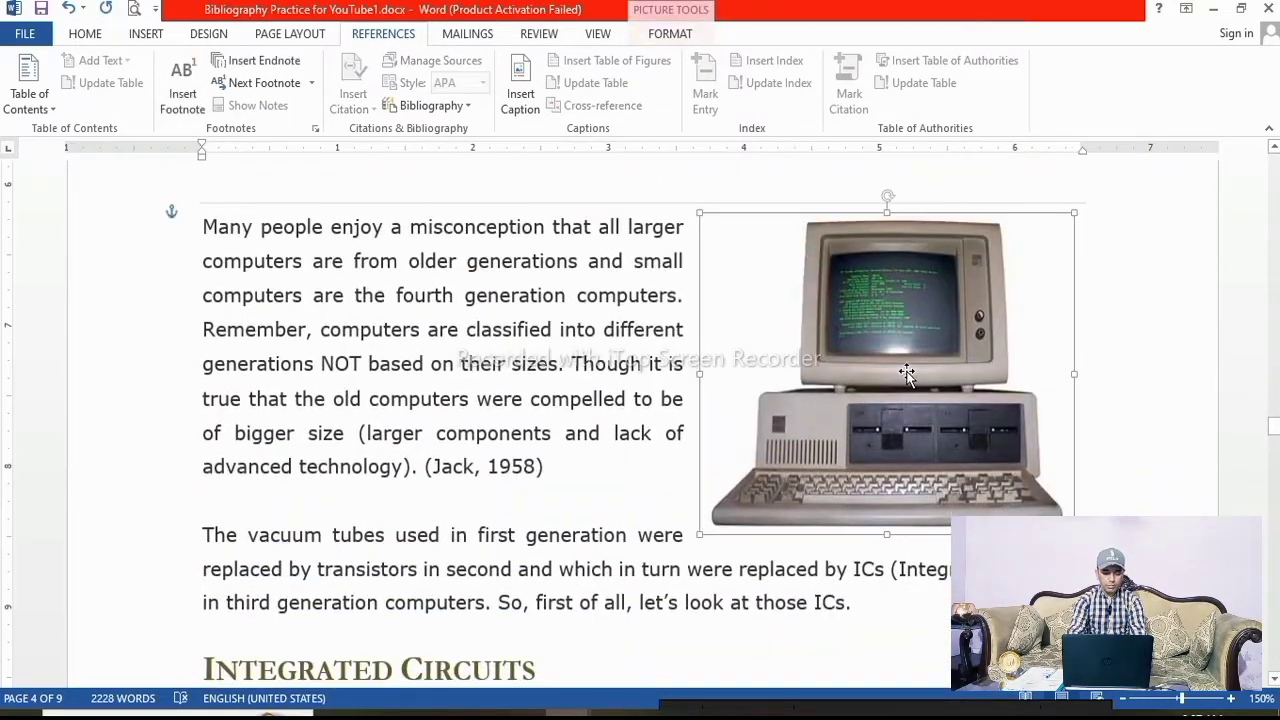
{"action": "left_click", "coordinate": [520, 93]}
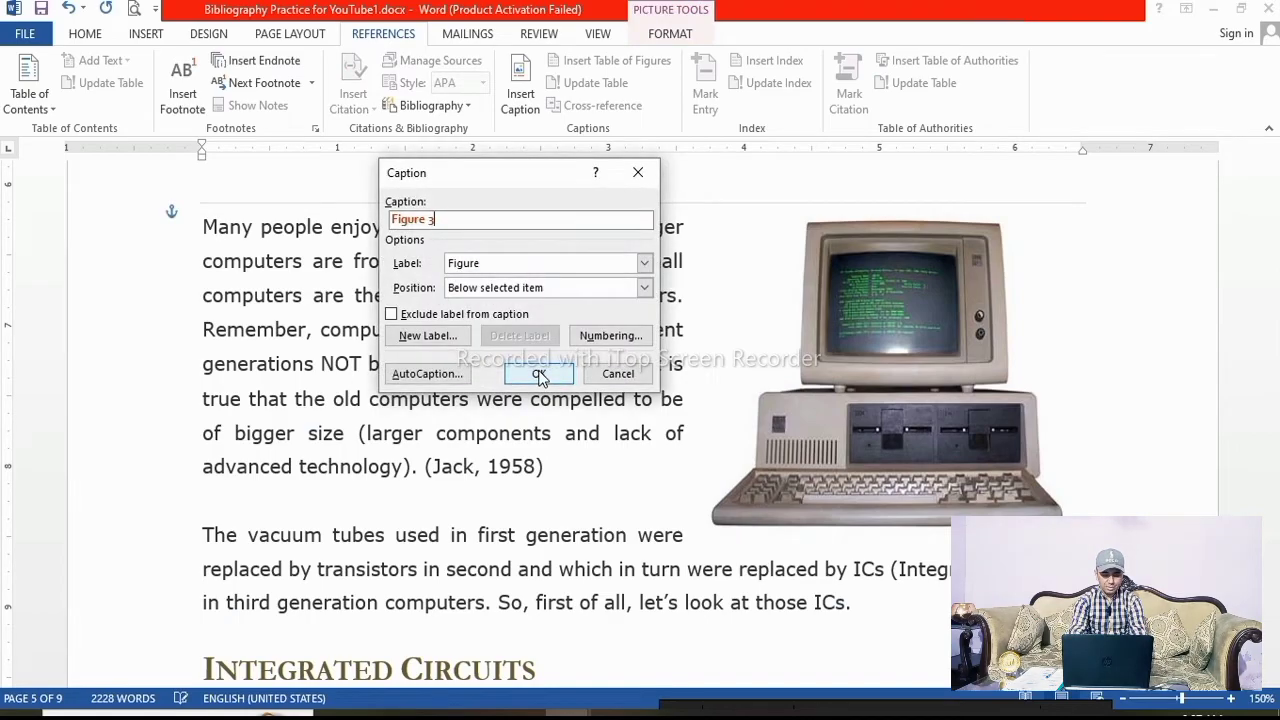
{"action": "type", "text": ": 3rd Generation Computer"}
{"action": "left_click", "coordinate": [538, 373]}
Add a caption "Figure 4 - 4th Generation Computer" below the fourth-generation computer picture
{"action": "scroll", "coordinate": [815, 404], "scroll_direction": "down", "scroll_amount": 20}
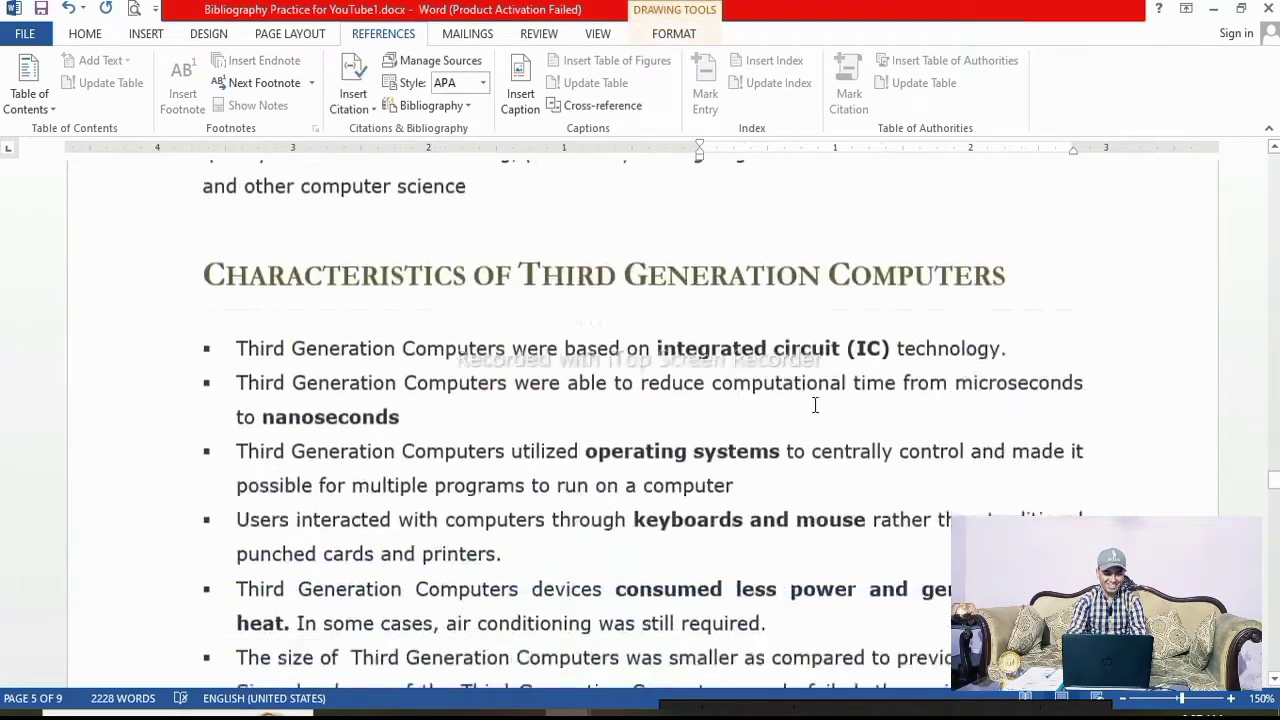
{"action": "scroll", "coordinate": [814, 404], "scroll_direction": "down", "scroll_amount": 5}
{"action": "left_click", "coordinate": [894, 363]}
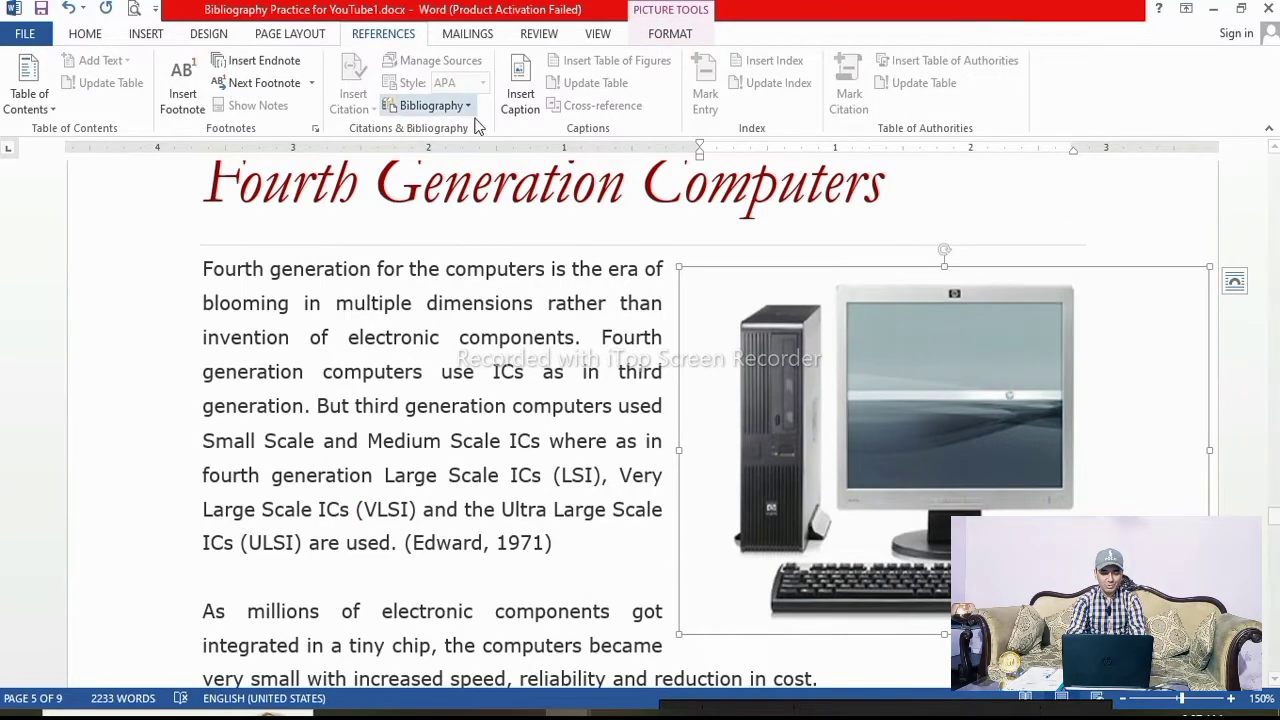
{"action": "left_click", "coordinate": [519, 103]}
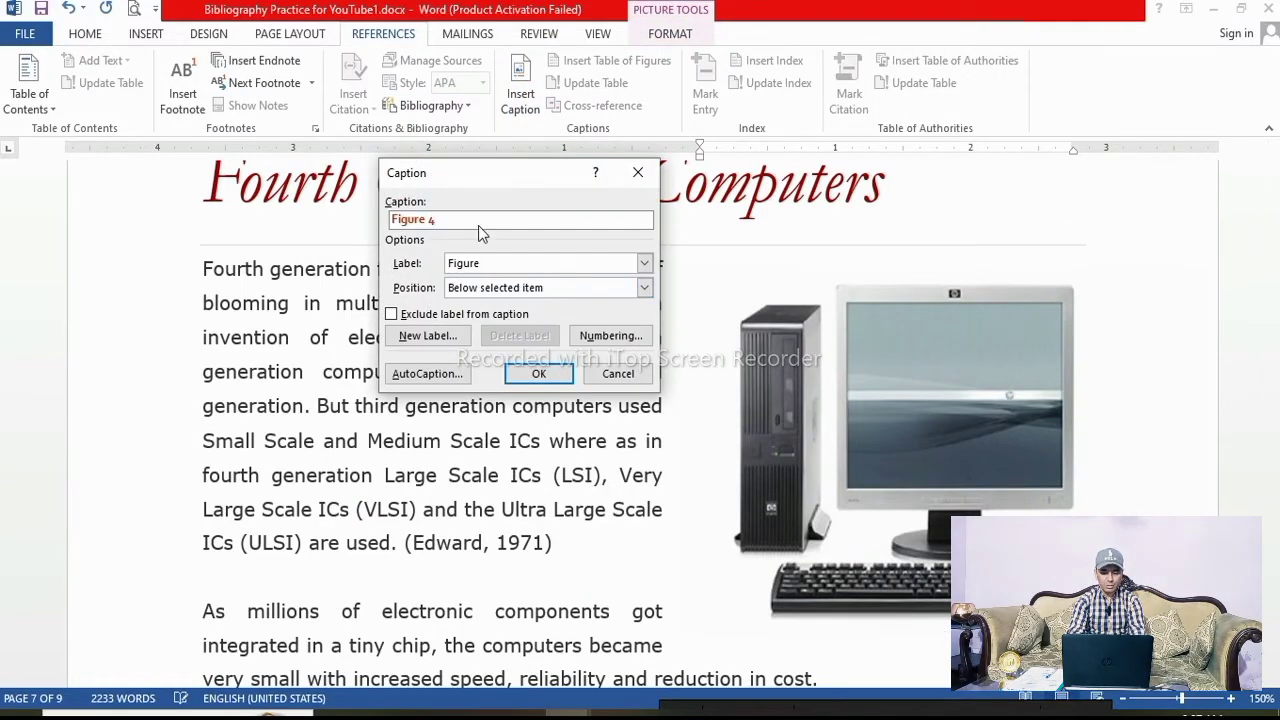
{"action": "type", "text": "- 4th Generation Computer"}
{"action": "left_click", "coordinate": [538, 373]}
Add a caption "Figure 5- 5th Generation Computer" below the fifth-generation laptop picture
{"action": "scroll", "coordinate": [802, 457], "scroll_direction": "down", "scroll_amount": 20}
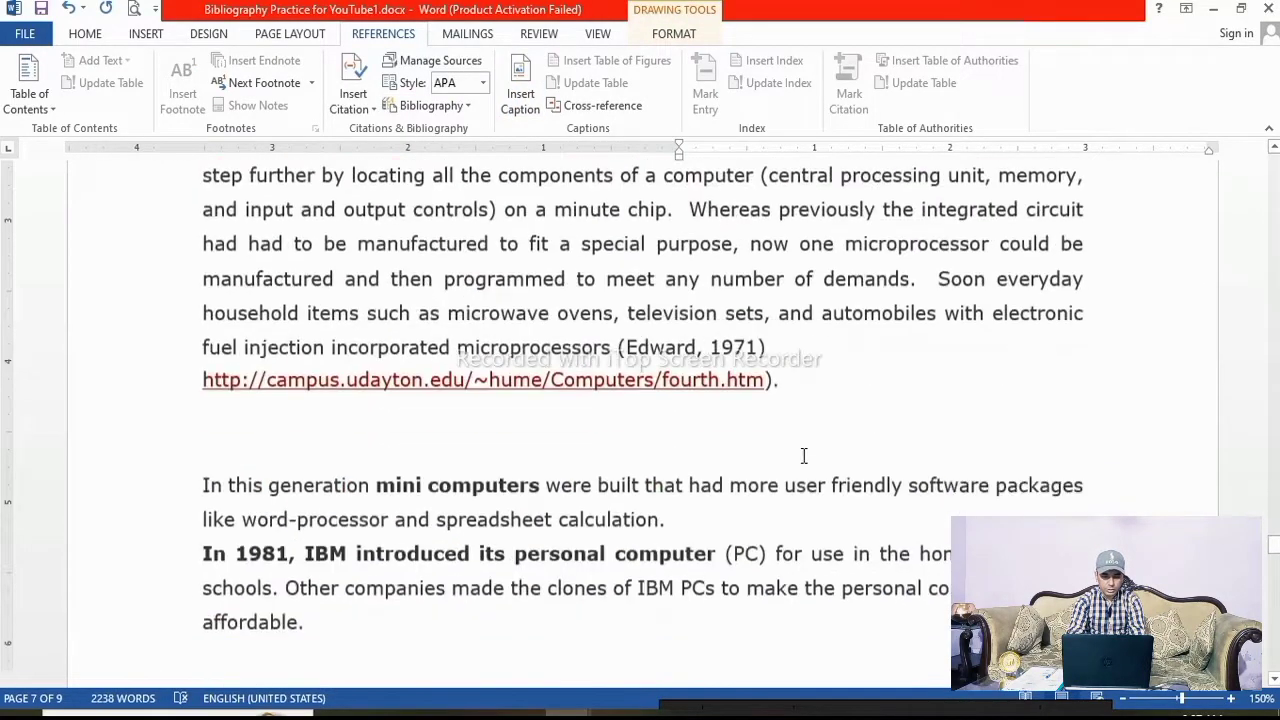
{"action": "scroll", "coordinate": [888, 432], "scroll_direction": "up", "scroll_amount": 5}
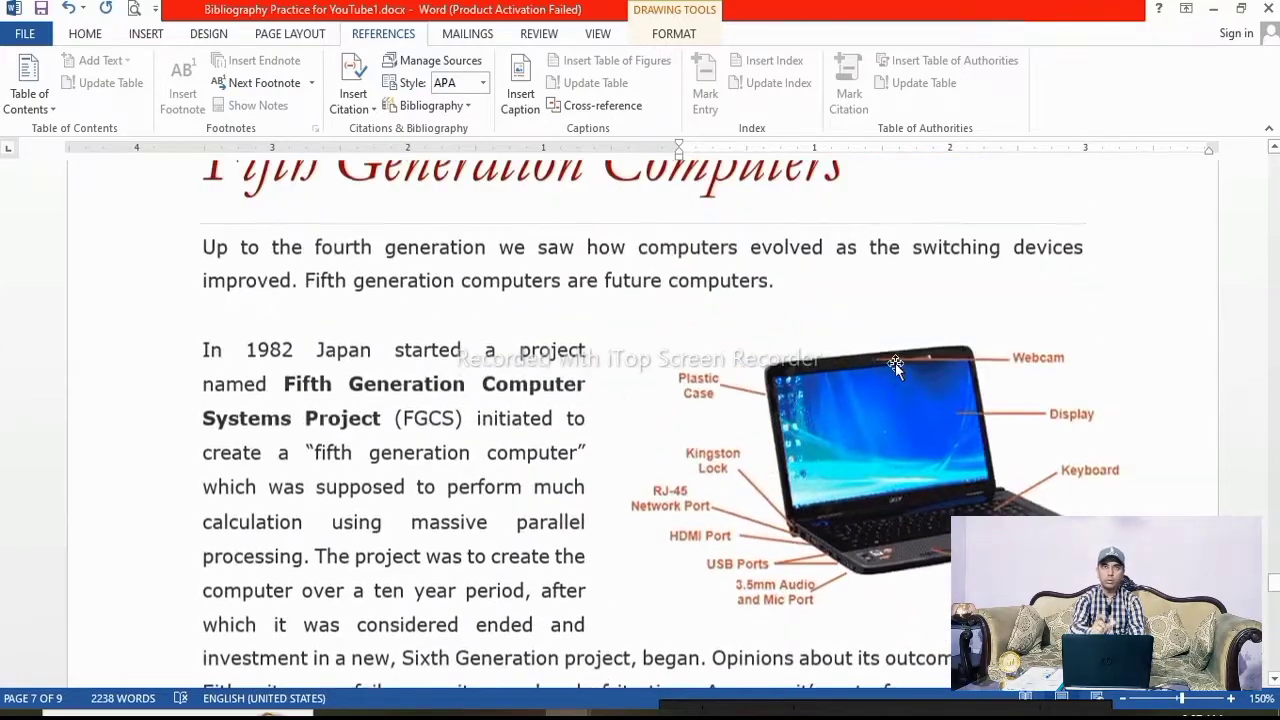
{"action": "left_click", "coordinate": [888, 432]}
{"action": "left_click", "coordinate": [511, 100]}
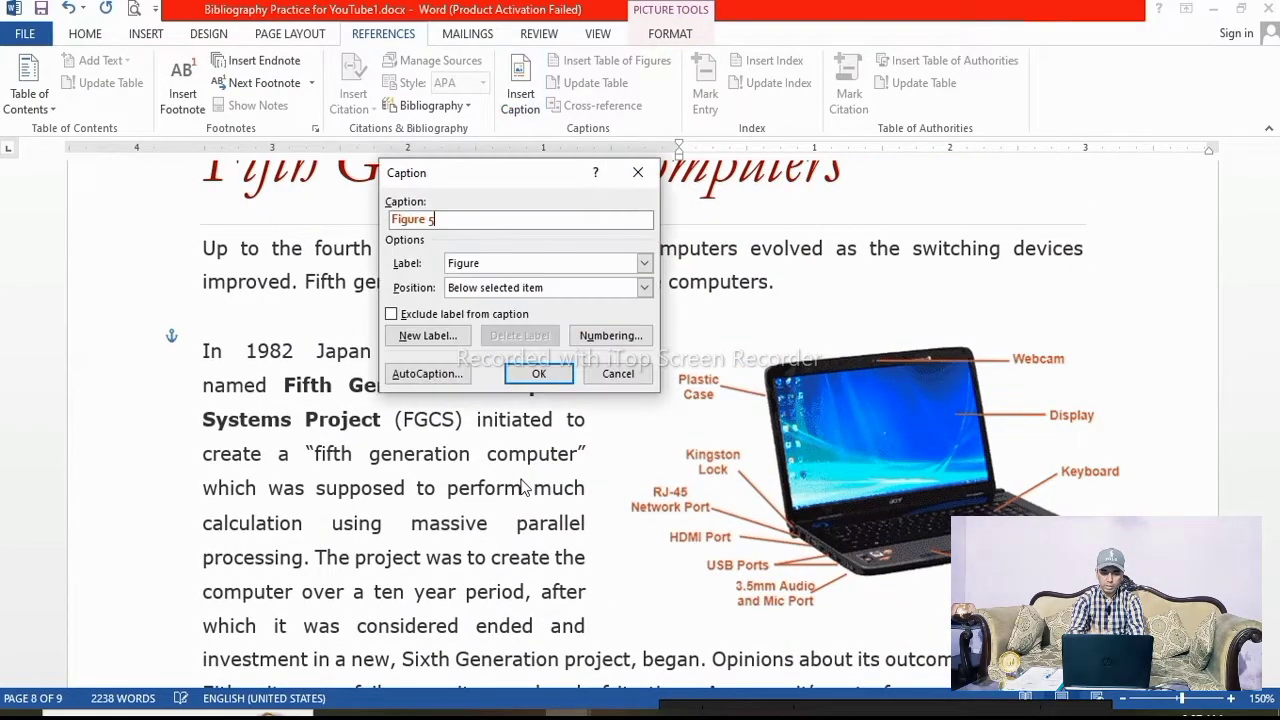
{"action": "type", "text": "- 5th Generation Computer"}
{"action": "left_click", "coordinate": [532, 372]}
Insert three blank lines between the Bibliography title and the "Computer Generations" heading at the document start
{"action": "scroll", "coordinate": [869, 430], "scroll_direction": "down", "scroll_amount": 3}
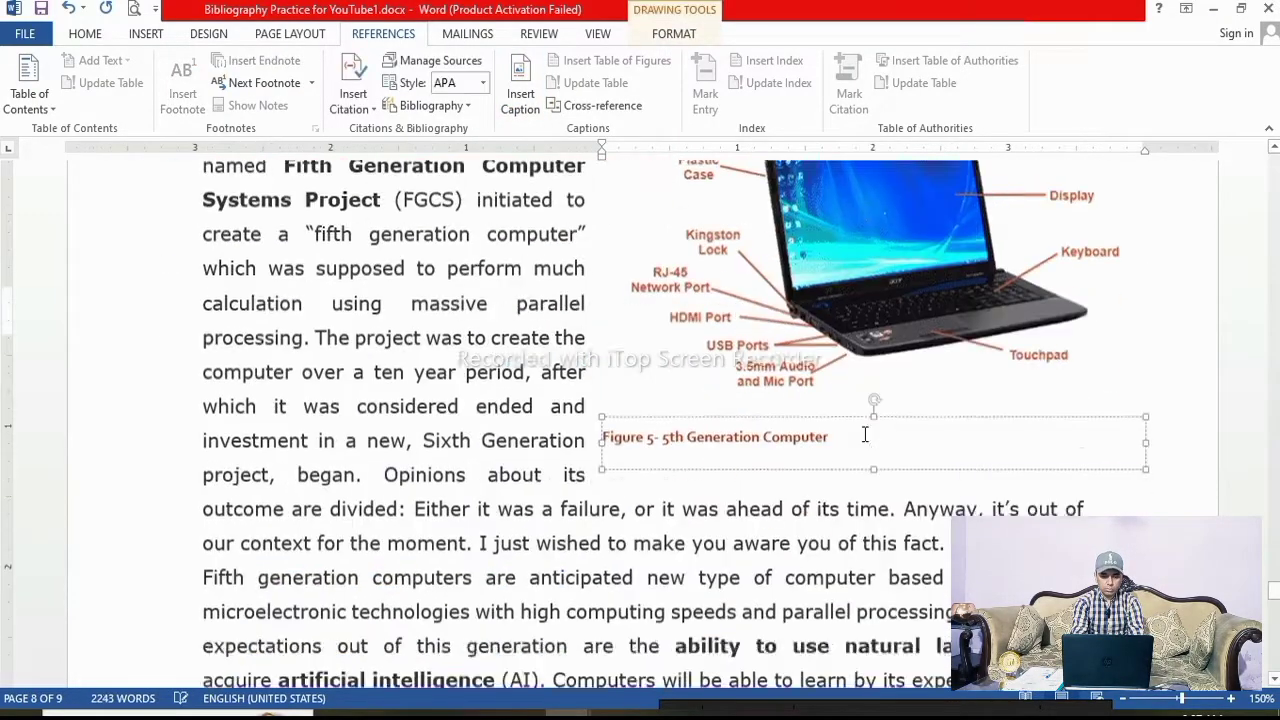
{"action": "scroll", "coordinate": [866, 433], "scroll_direction": "up", "scroll_amount": 10}
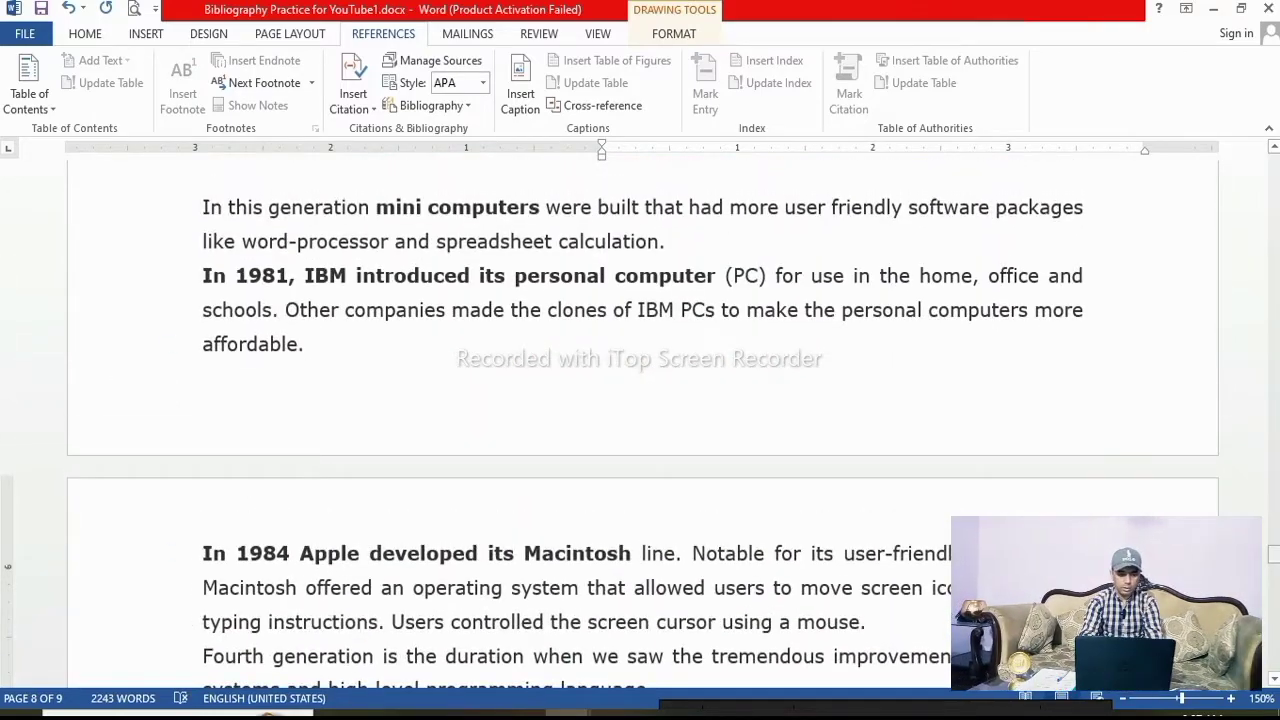
{"action": "left_click_drag", "start_coordinate": [1273, 557], "coordinate": [1273, 175]}
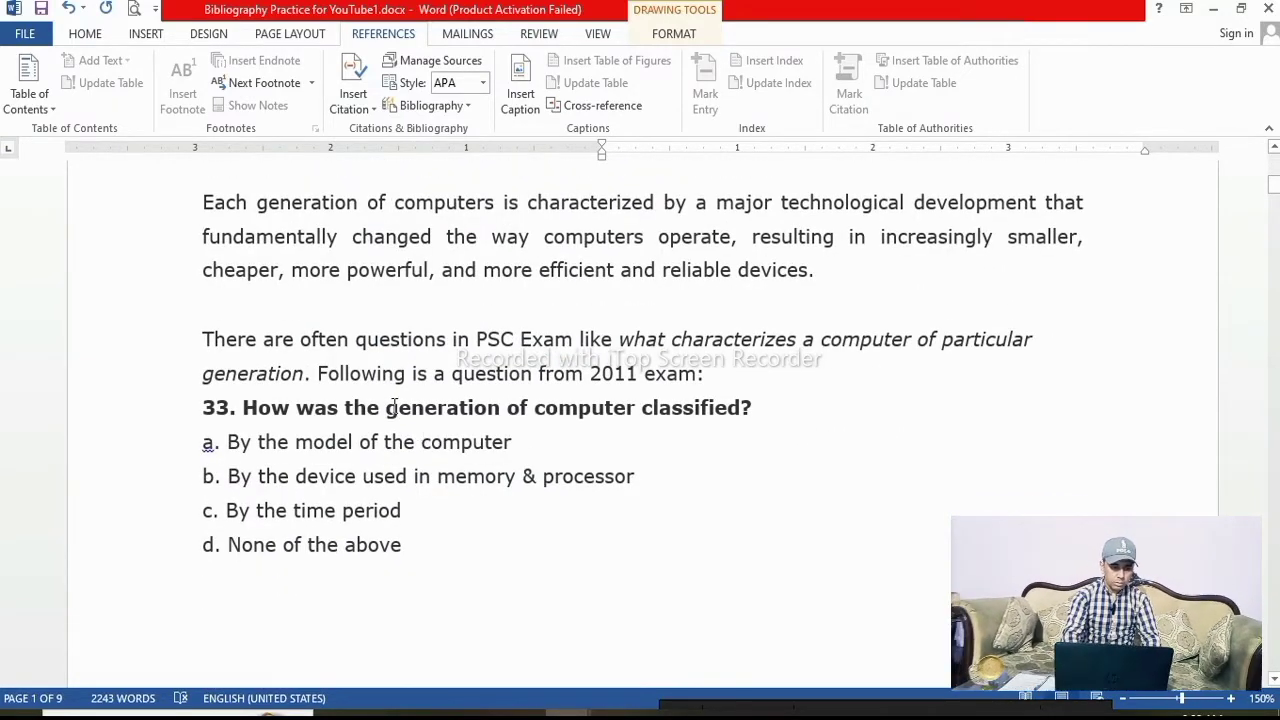
{"action": "left_click", "coordinate": [206, 339]}
{"action": "scroll", "coordinate": [252, 388], "scroll_direction": "up", "scroll_amount": 6}
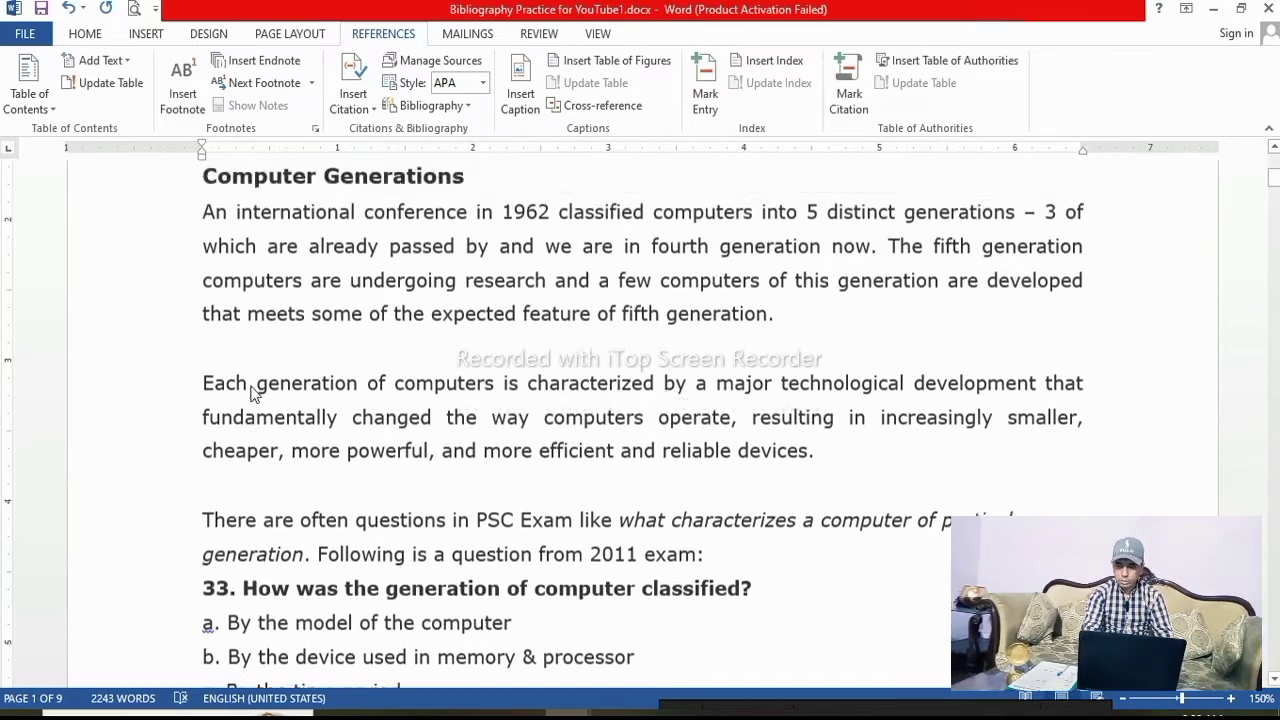
{"action": "scroll", "coordinate": [251, 395], "scroll_direction": "down", "scroll_amount": 3}
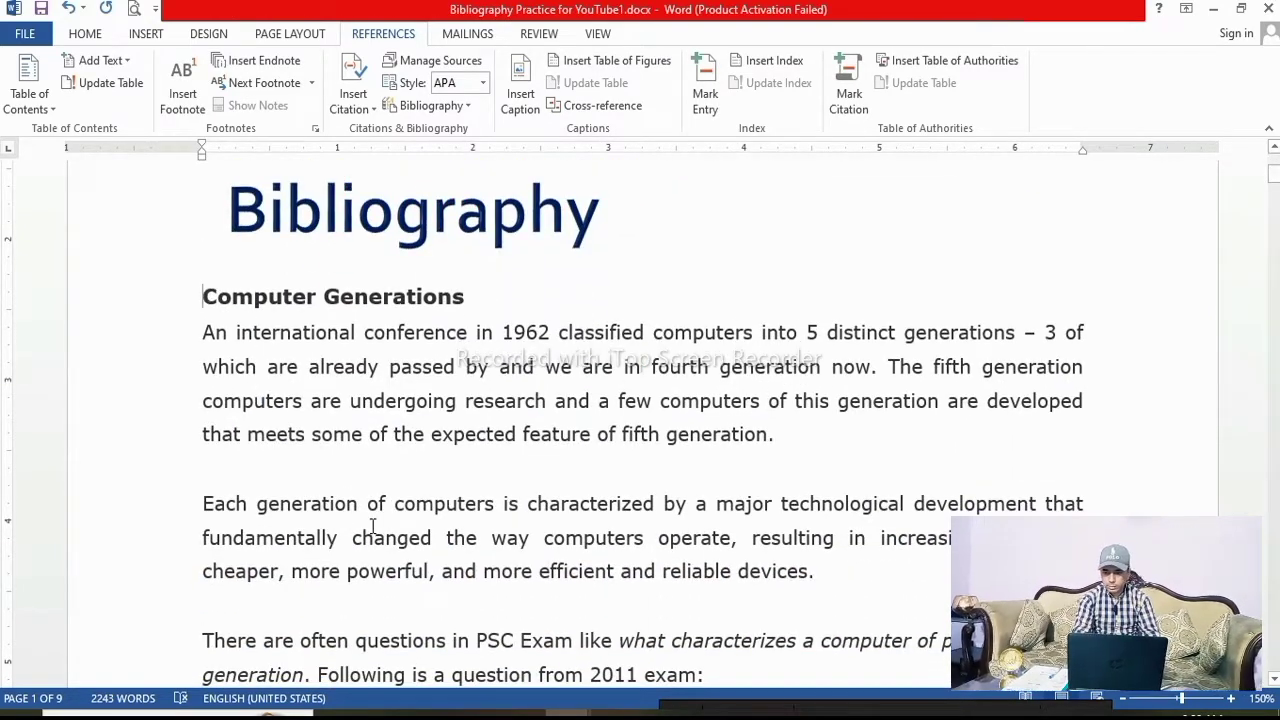
{"action": "key", "text": "Return"}
{"action": "key", "text": "Return"}
{"action": "key", "text": "Return"}
{"action": "key", "text": "Return"}
{"action": "key", "text": "Return"}
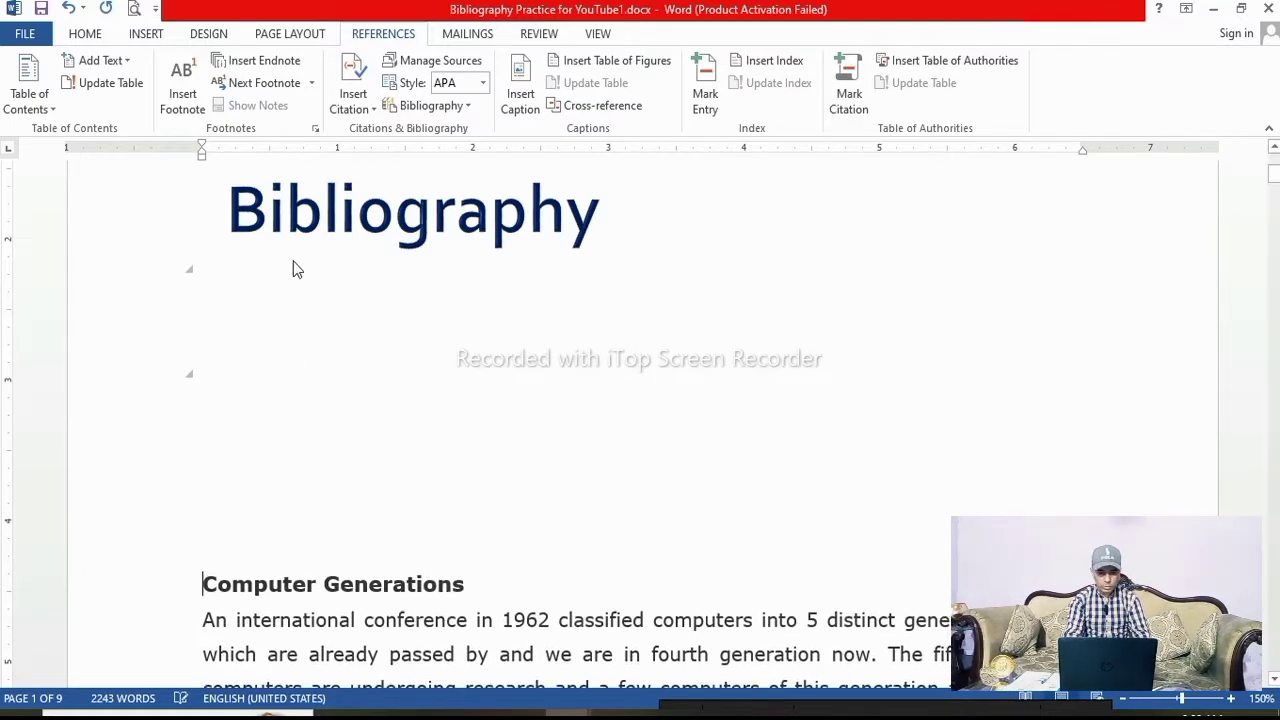
Open the Table of Figures dialog at the blank line under the title and set the tab leader to dashes
{"action": "left_click", "coordinate": [257, 275]}
{"action": "left_click", "coordinate": [240, 326]}
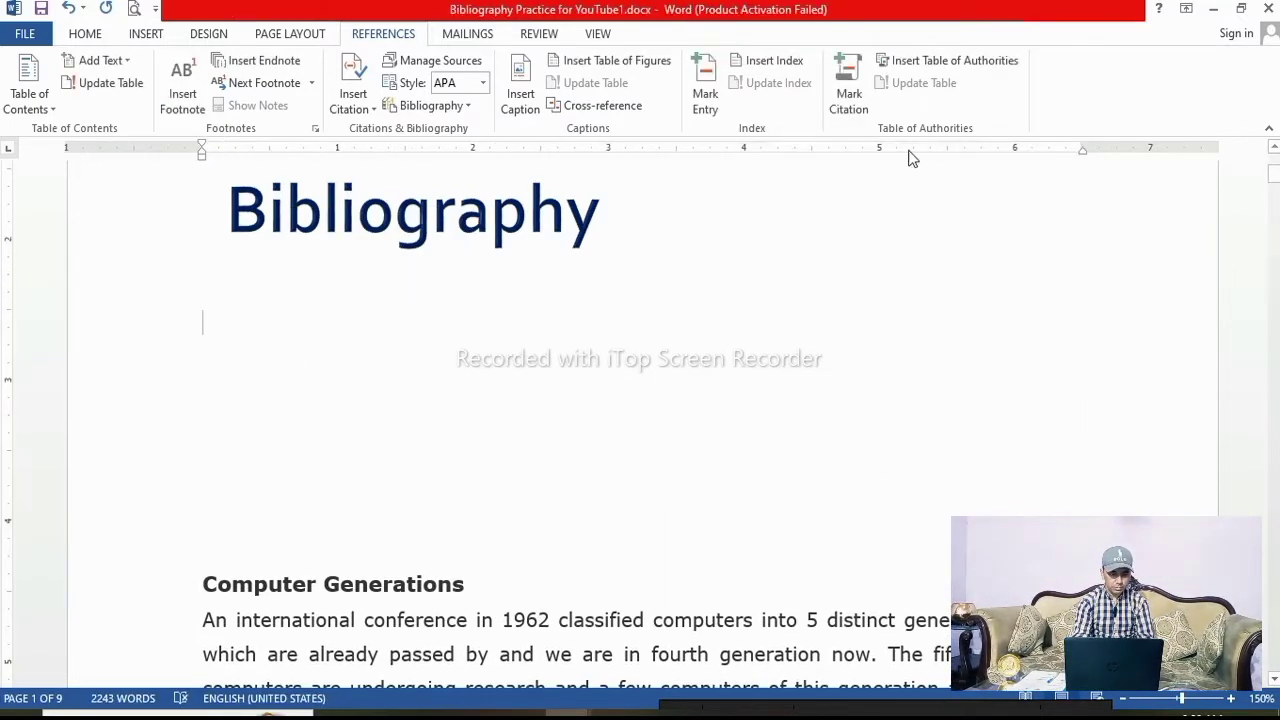
{"action": "left_click", "coordinate": [595, 63]}
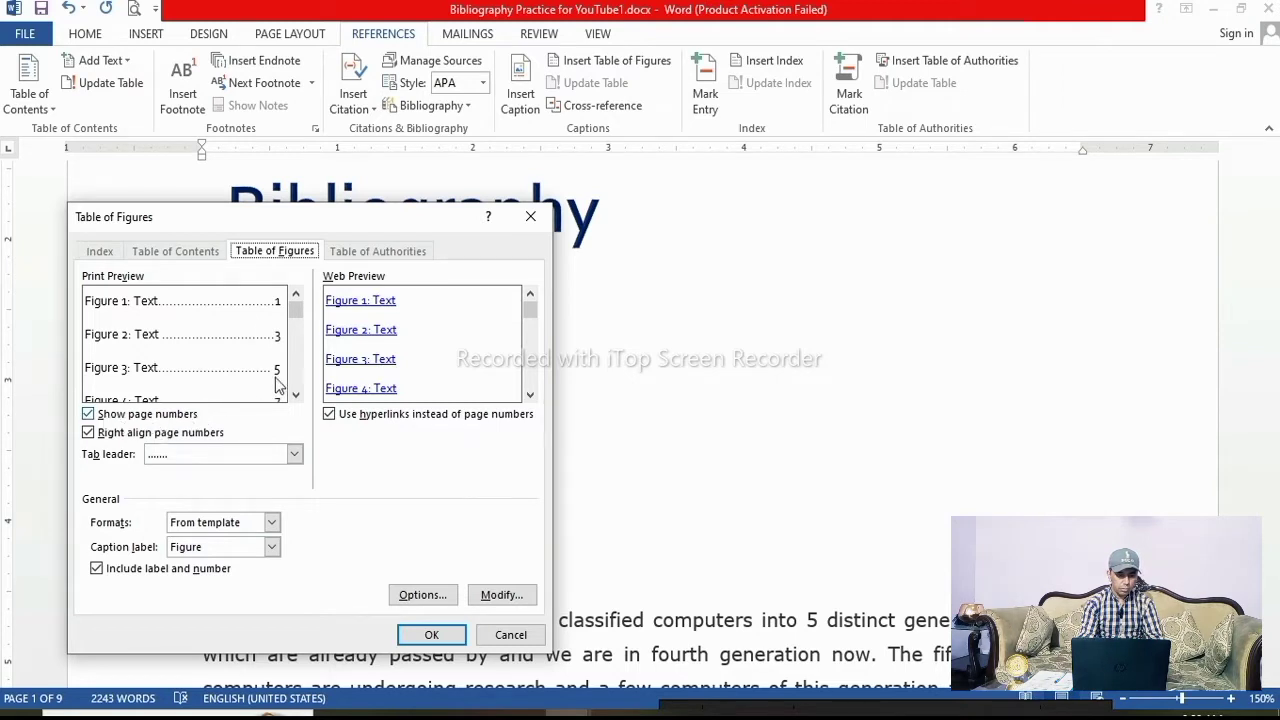
{"action": "left_click", "coordinate": [88, 418]}
{"action": "left_click", "coordinate": [88, 418]}
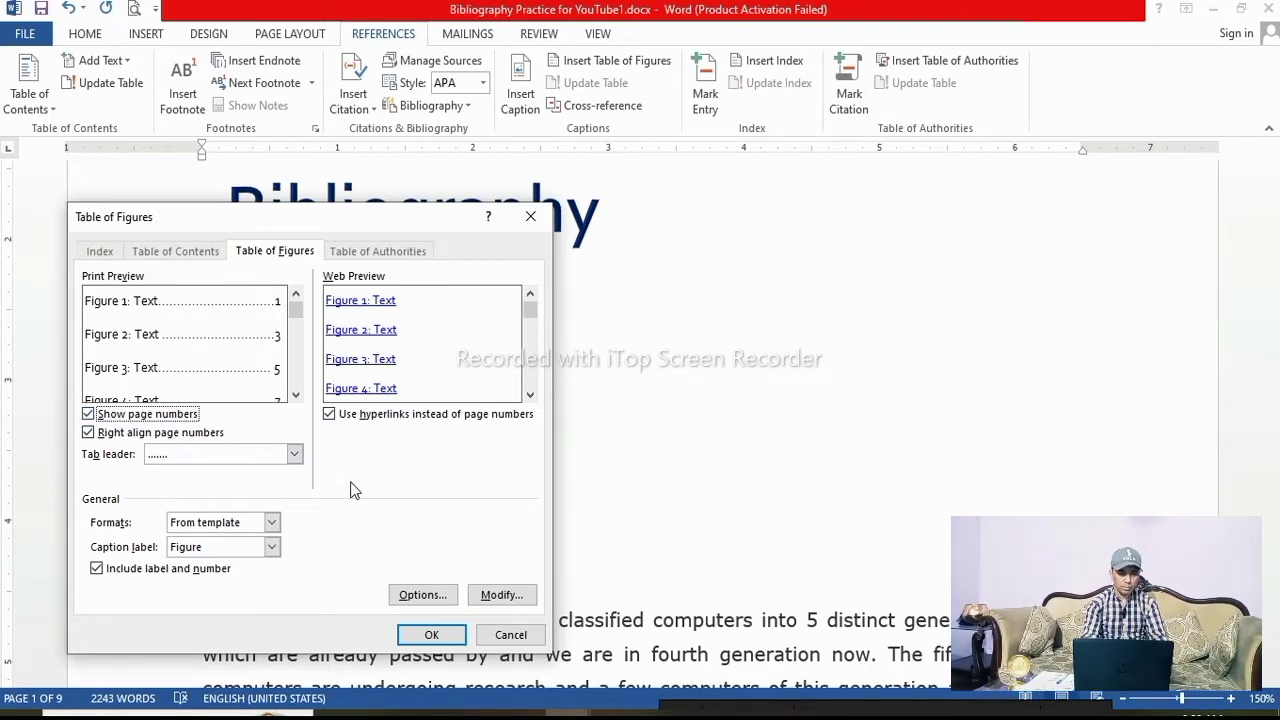
{"action": "left_click", "coordinate": [300, 455]}
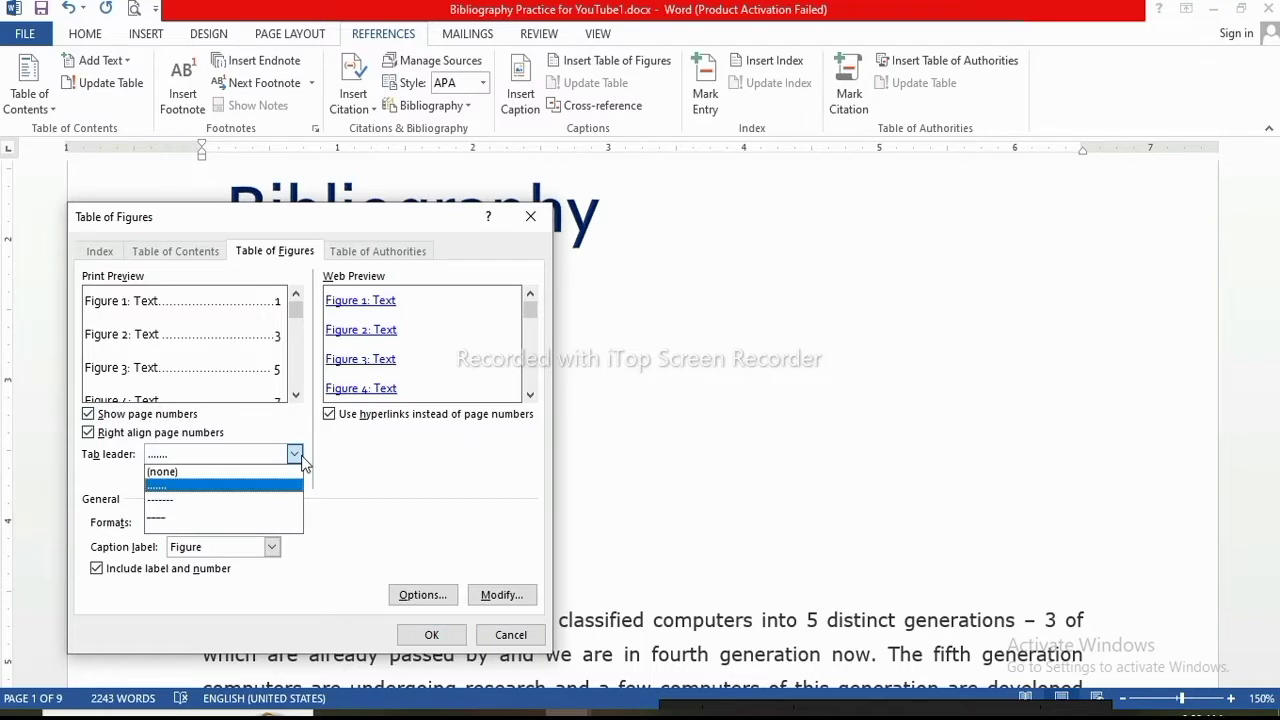
{"action": "left_click", "coordinate": [236, 500]}
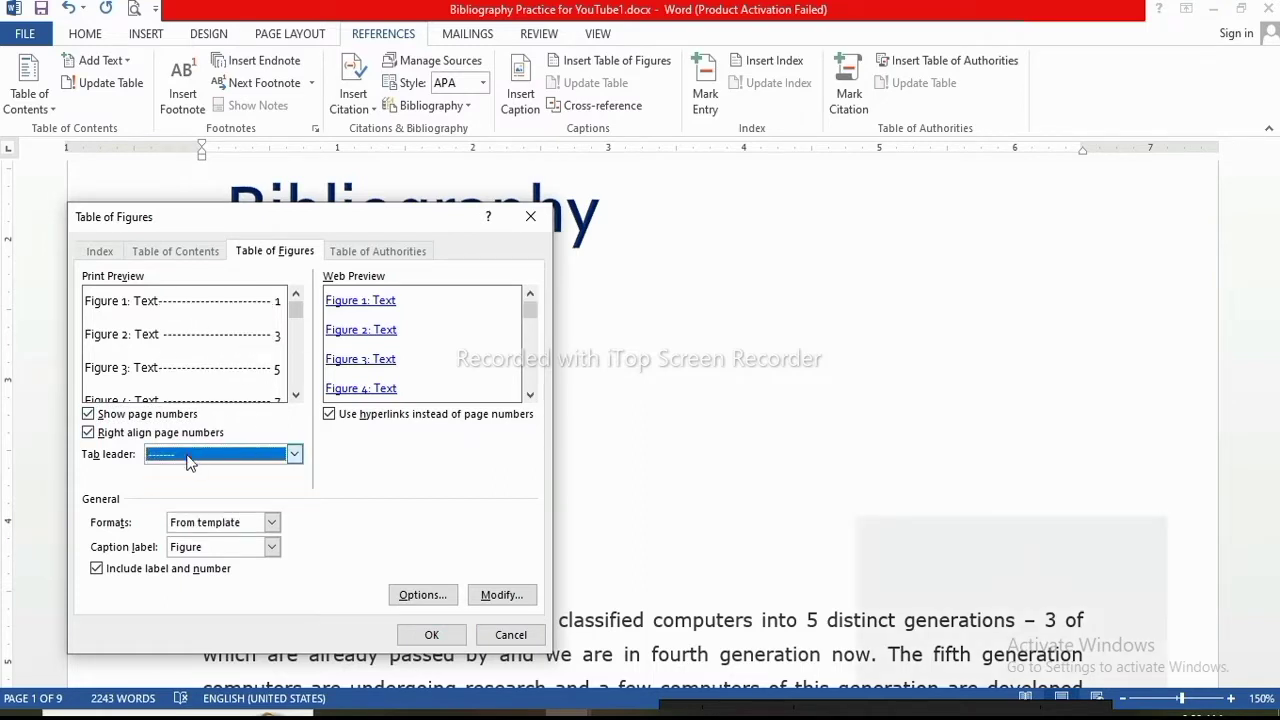
{"action": "left_click", "coordinate": [294, 454]}
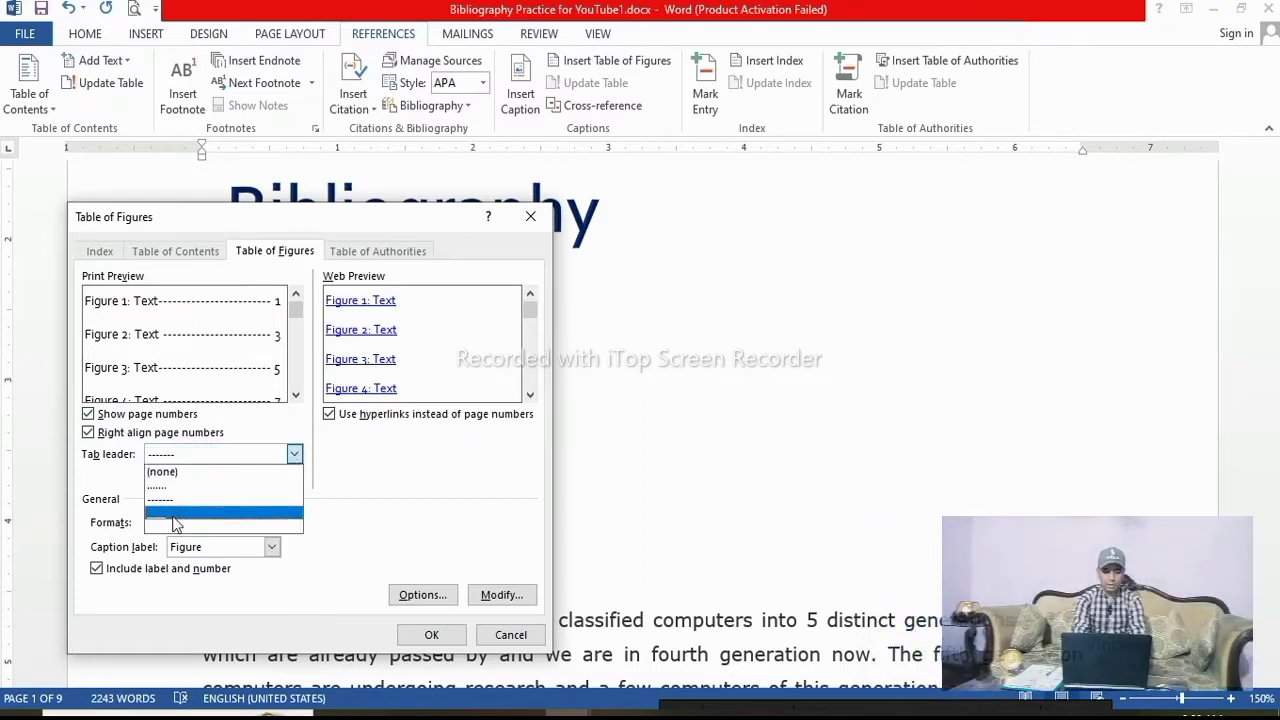
{"action": "left_click", "coordinate": [175, 514]}
{"action": "left_click", "coordinate": [294, 454]}
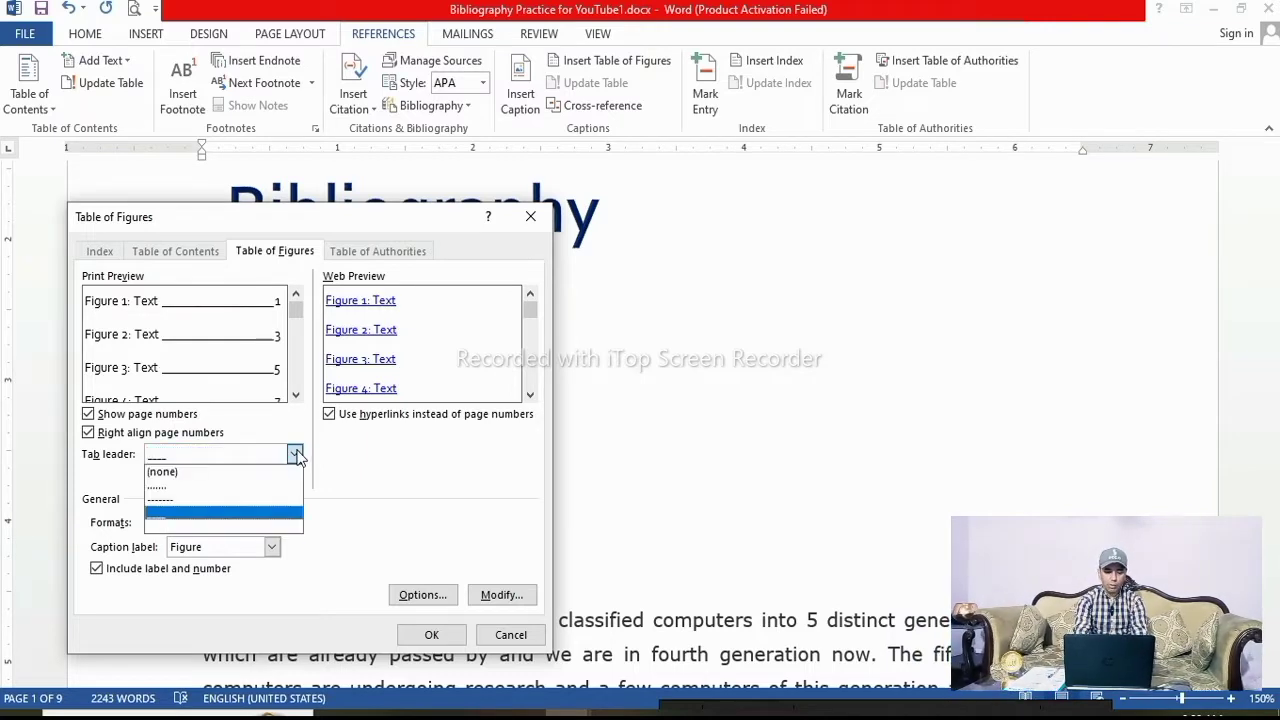
{"action": "left_click", "coordinate": [197, 499]}
Keep hyperlinks instead of page numbers enabled and insert the table of figures
{"action": "left_click", "coordinate": [331, 415]}
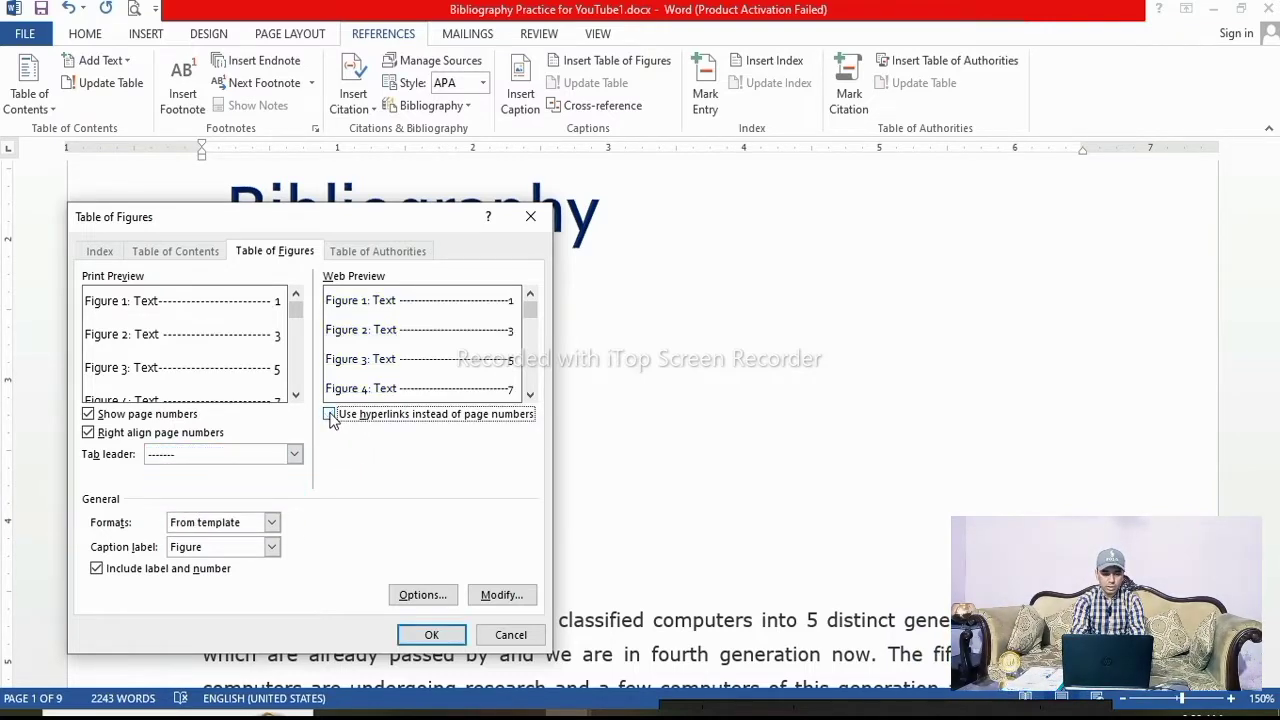
{"action": "left_click", "coordinate": [331, 415]}
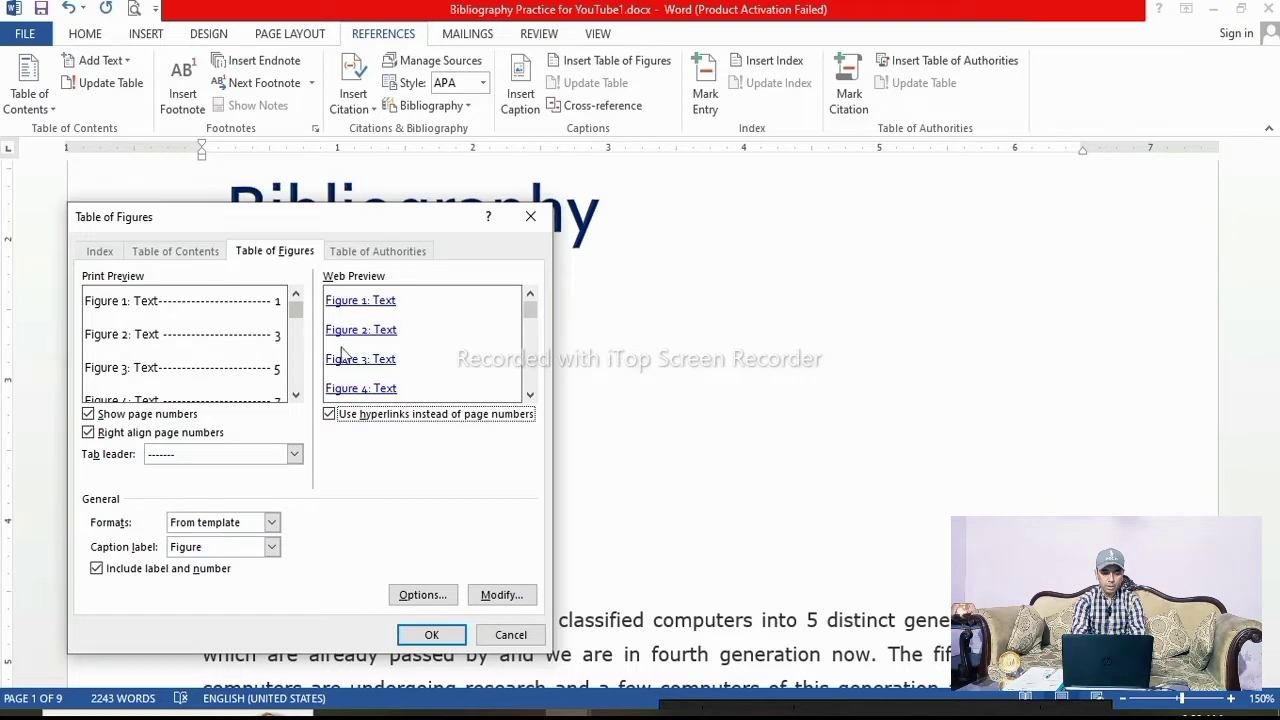
{"action": "left_click", "coordinate": [331, 416]}
{"action": "left_click", "coordinate": [331, 416]}
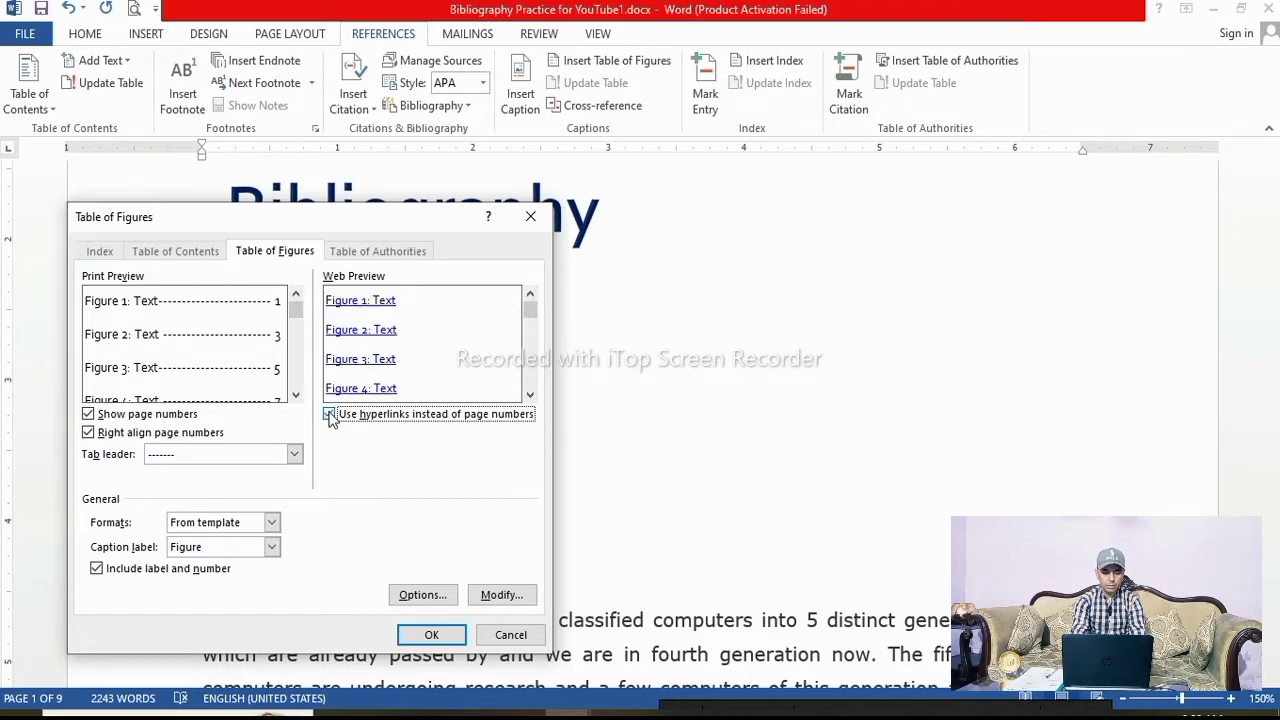
{"action": "left_click", "coordinate": [530, 395]}
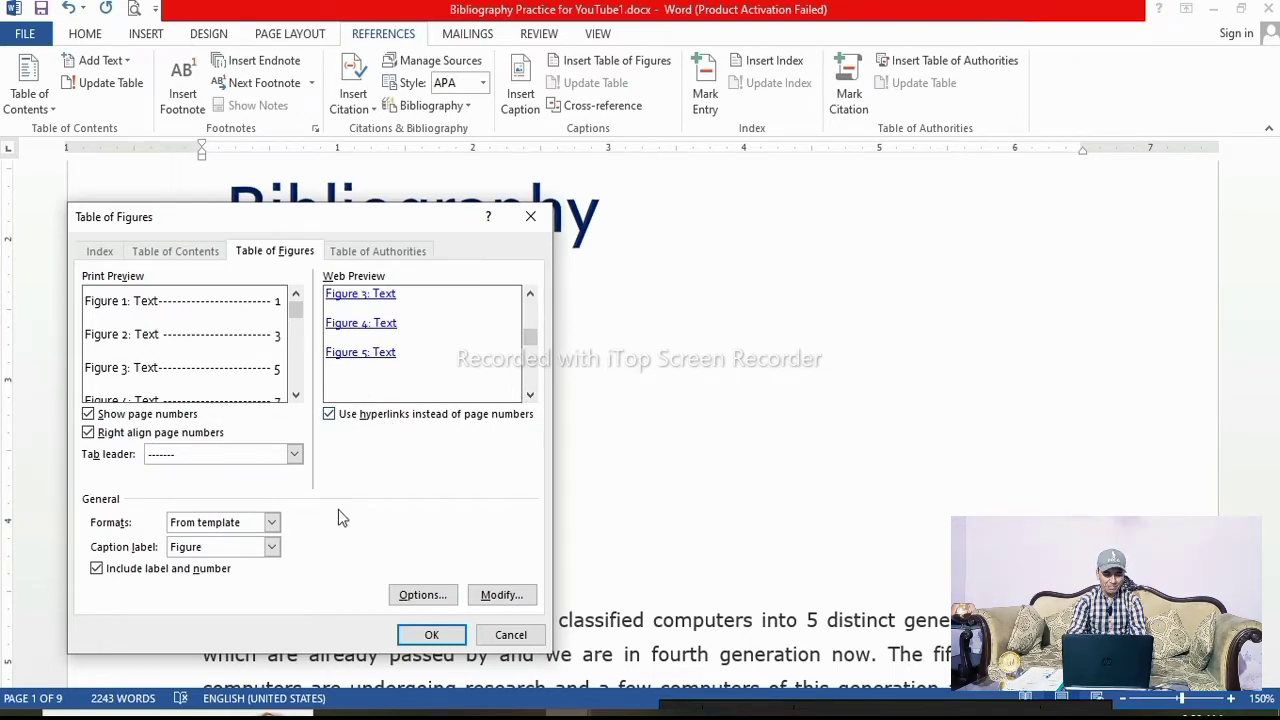
{"action": "left_click", "coordinate": [429, 635]}
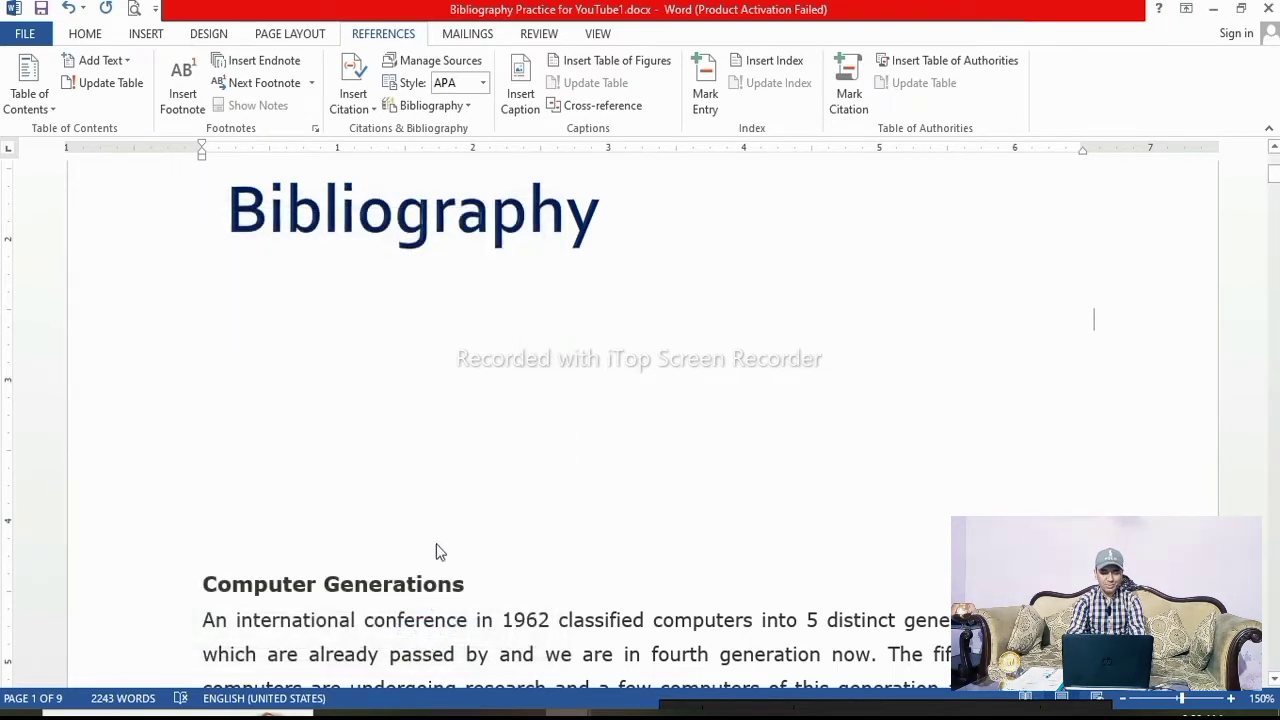
Insert another table of figures below the figure list using the Table caption label
{"action": "scroll", "coordinate": [386, 551], "scroll_direction": "down", "scroll_amount": 1}
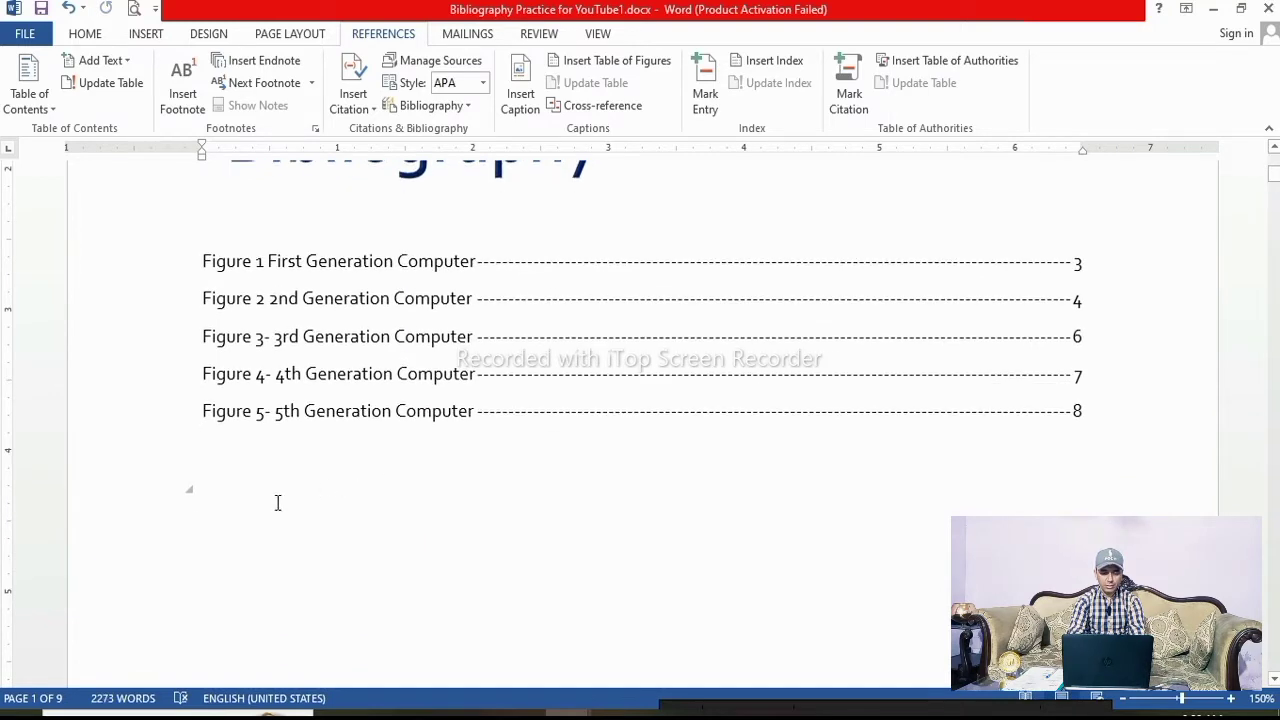
{"action": "scroll", "coordinate": [262, 400], "scroll_direction": "up", "scroll_amount": 1}
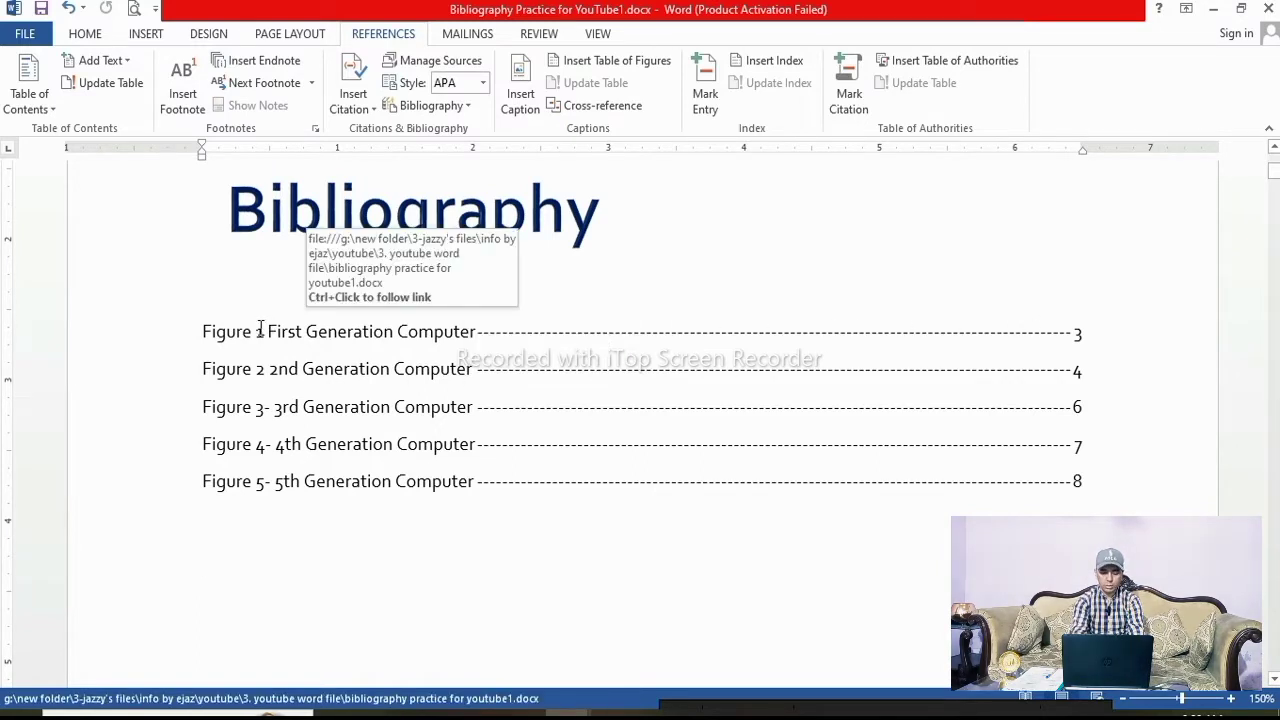
{"action": "left_click", "coordinate": [612, 62]}
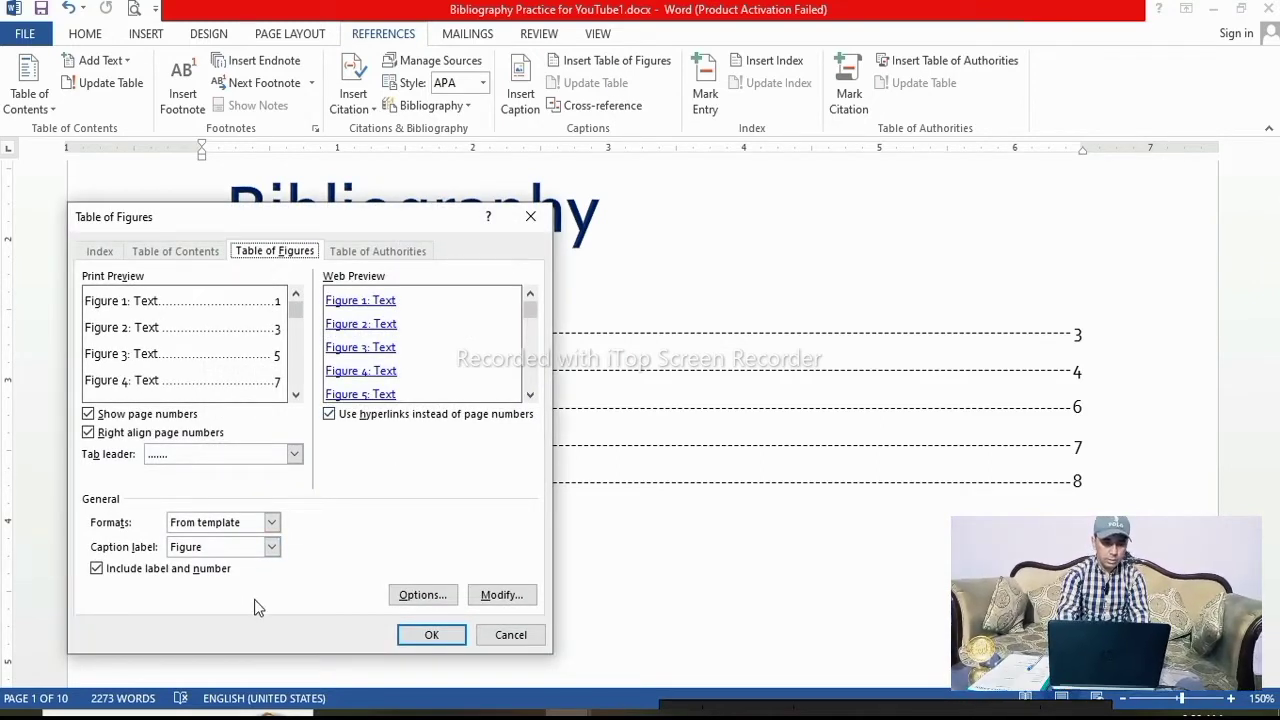
{"action": "left_click", "coordinate": [271, 548]}
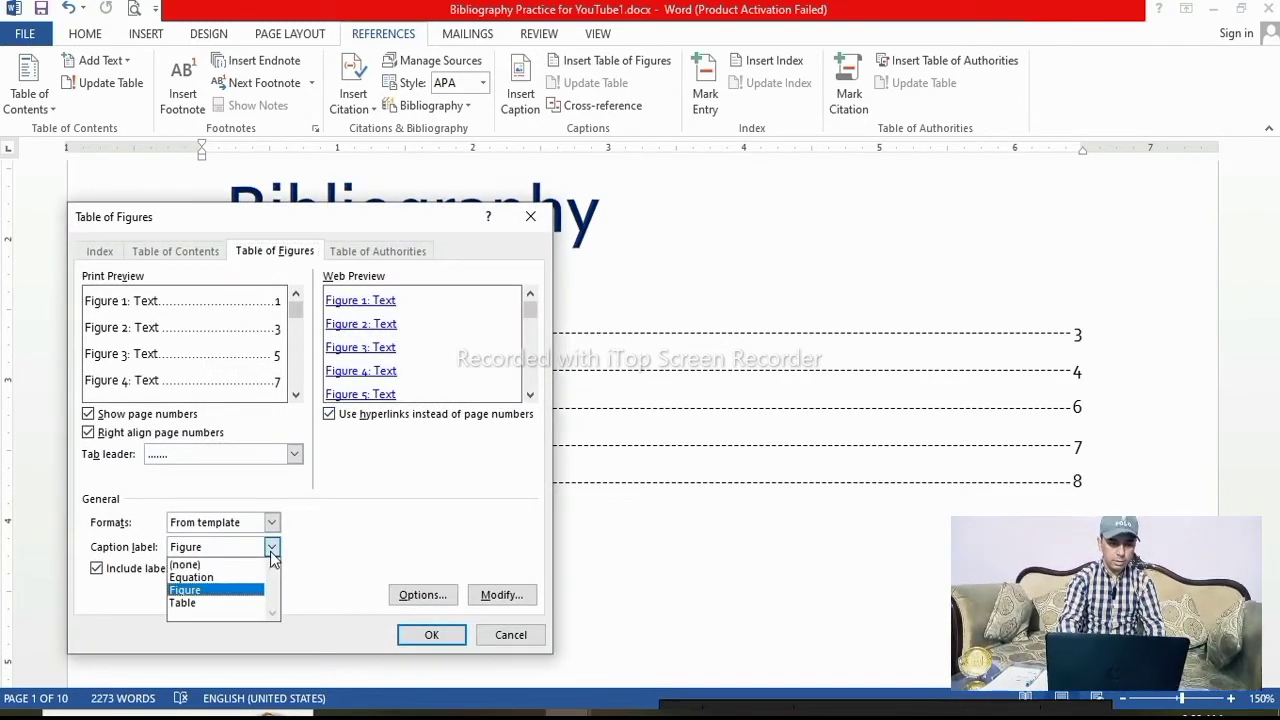
{"action": "left_click", "coordinate": [211, 603]}
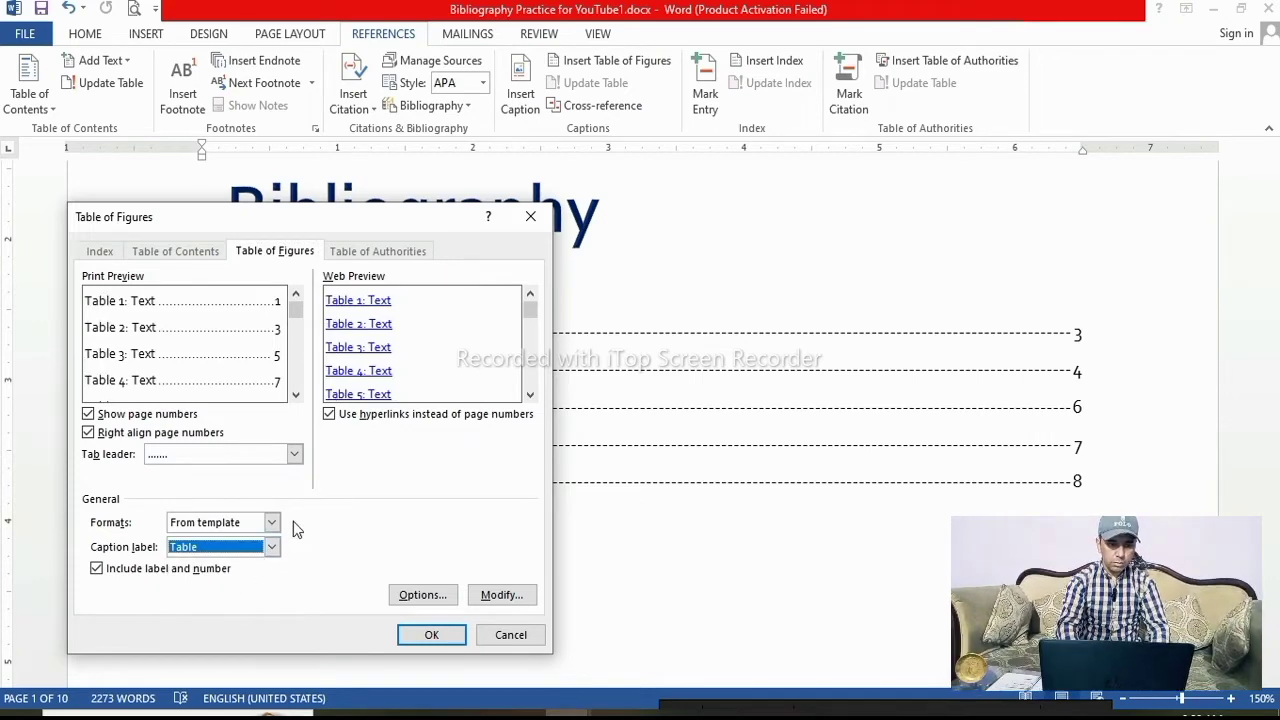
{"action": "left_click", "coordinate": [430, 634]}
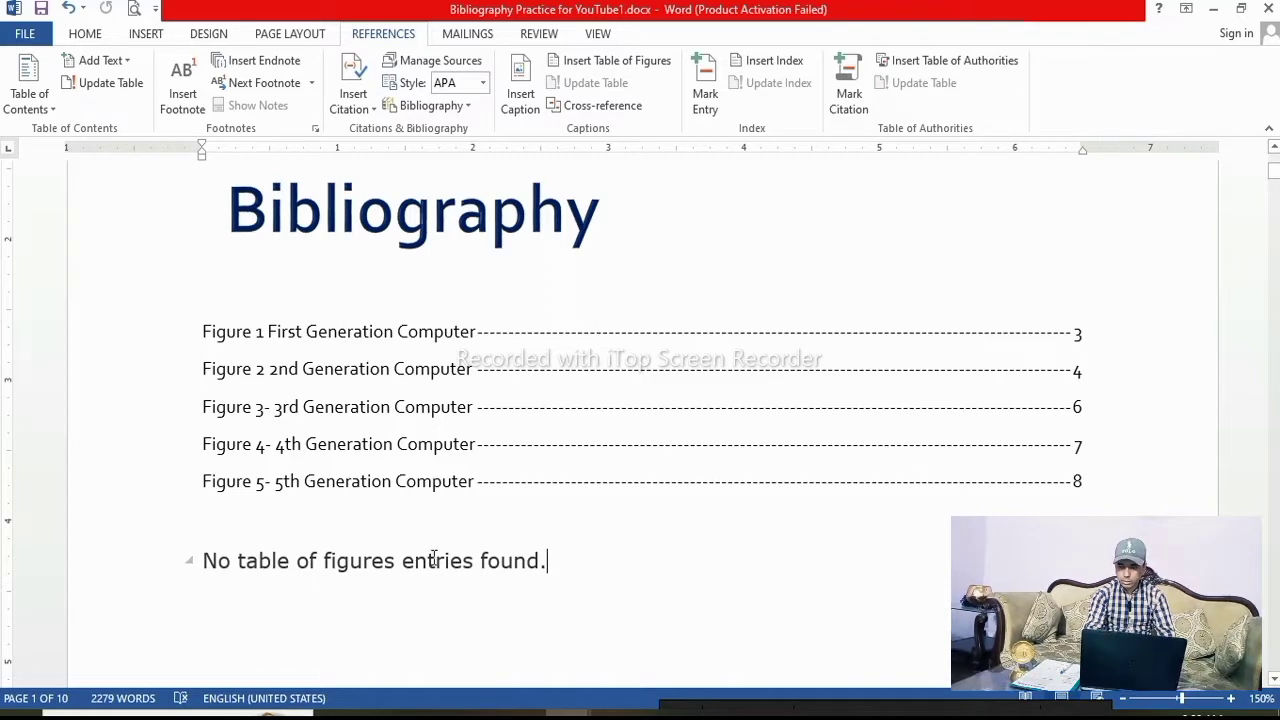
Add the heading "Table of Figures" above the list of figure entries
{"action": "scroll", "coordinate": [514, 566], "scroll_direction": "down", "scroll_amount": 1}
{"action": "scroll", "coordinate": [400, 500], "scroll_direction": "up", "scroll_amount": 4}
{"action": "left_click", "coordinate": [237, 437]}
{"action": "type", "text": "Ta"}
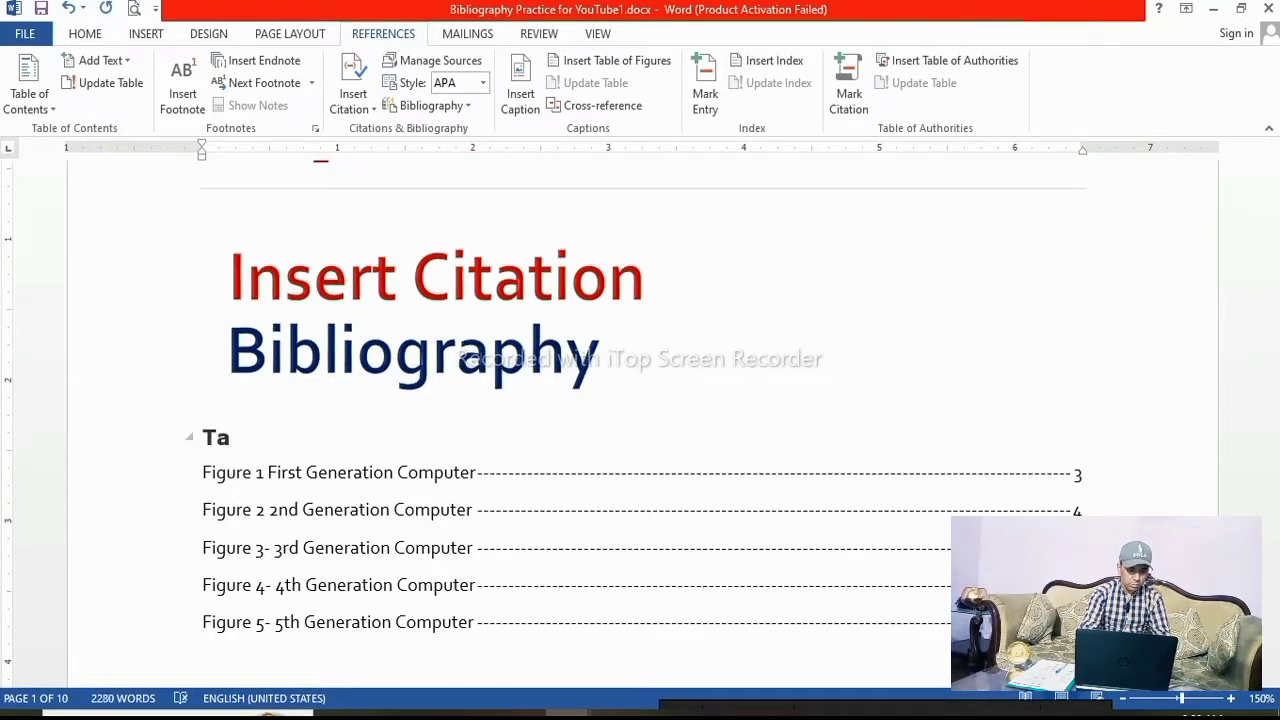
{"action": "type", "text": "ble of Fi"}
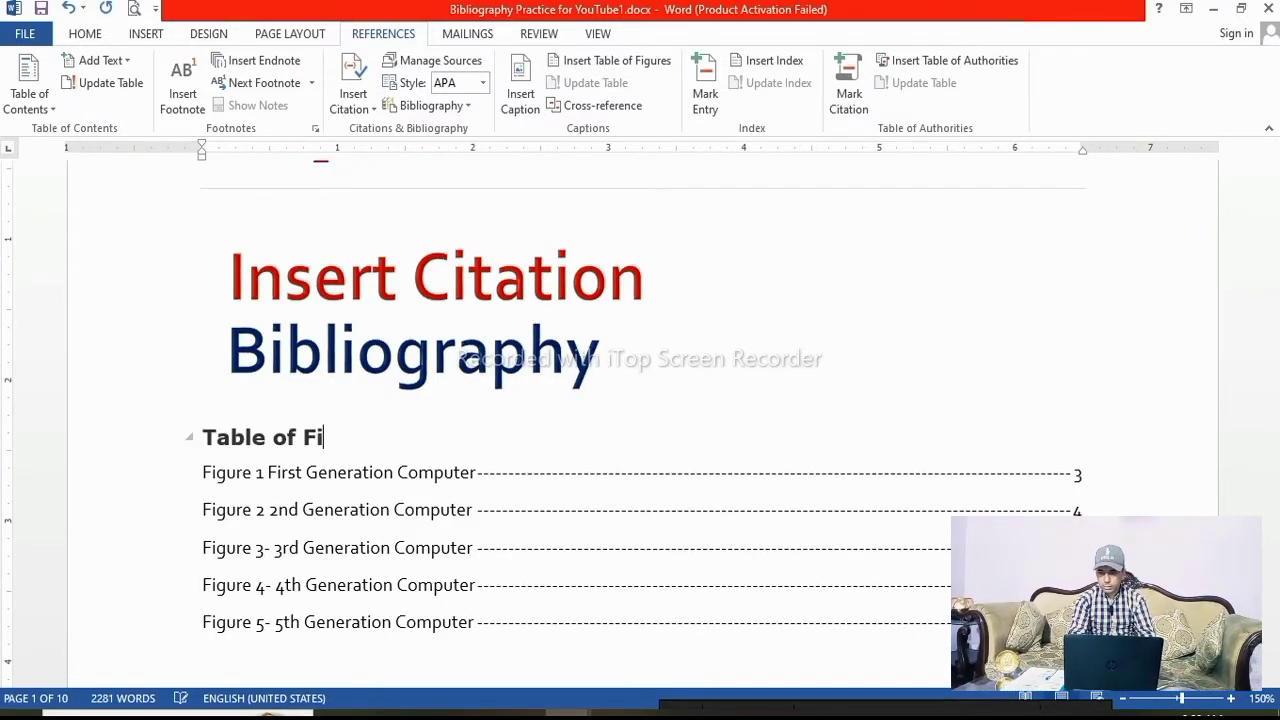
{"action": "type", "text": "gures"}
Follow the first figure entry's link to its caption in the document
{"action": "scroll", "coordinate": [300, 290], "scroll_direction": "down", "scroll_amount": 2}
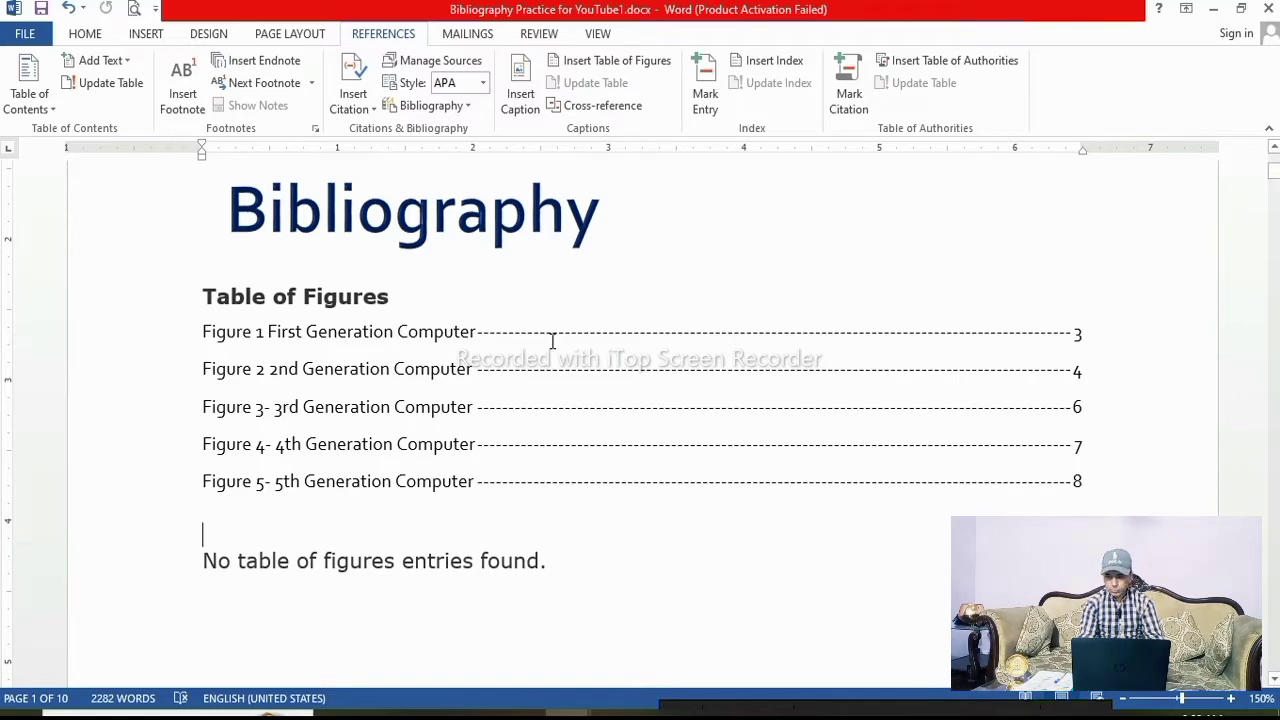
{"action": "scroll", "coordinate": [316, 550], "scroll_direction": "up", "scroll_amount": 3}
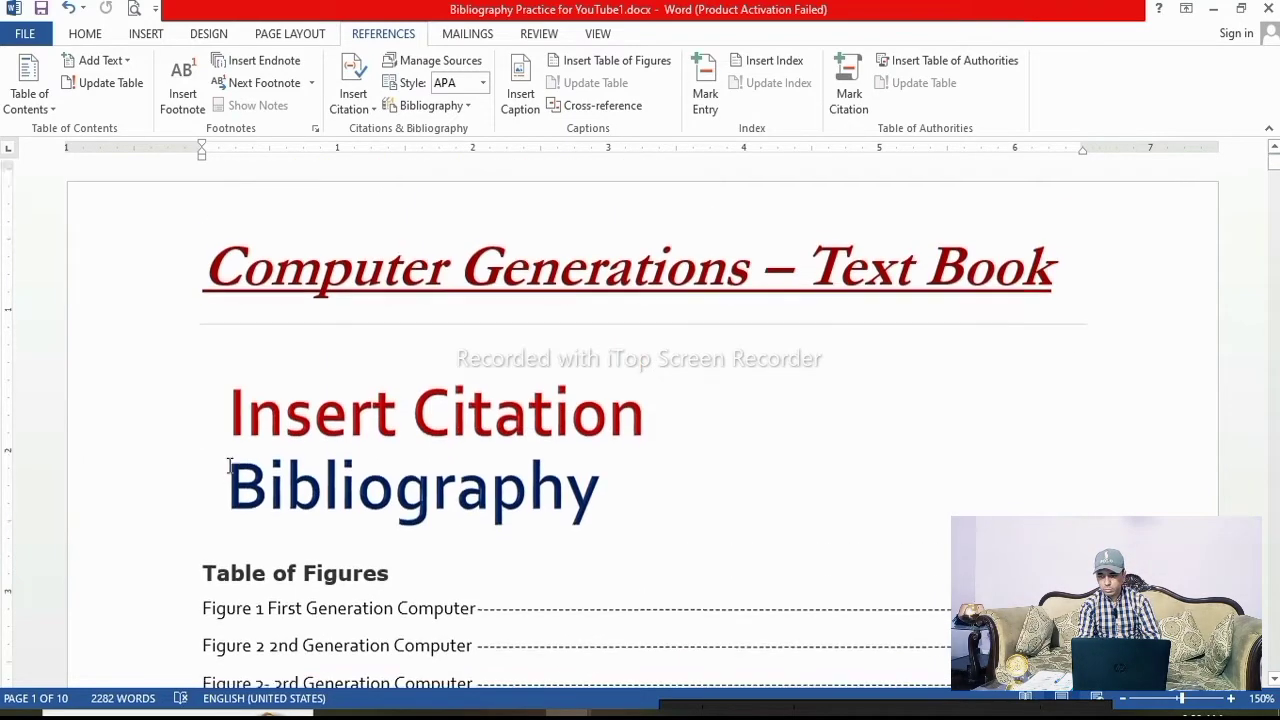
{"action": "scroll", "coordinate": [200, 350], "scroll_direction": "down", "scroll_amount": 2}
{"action": "scroll", "coordinate": [218, 405], "scroll_direction": "down", "scroll_amount": 2}
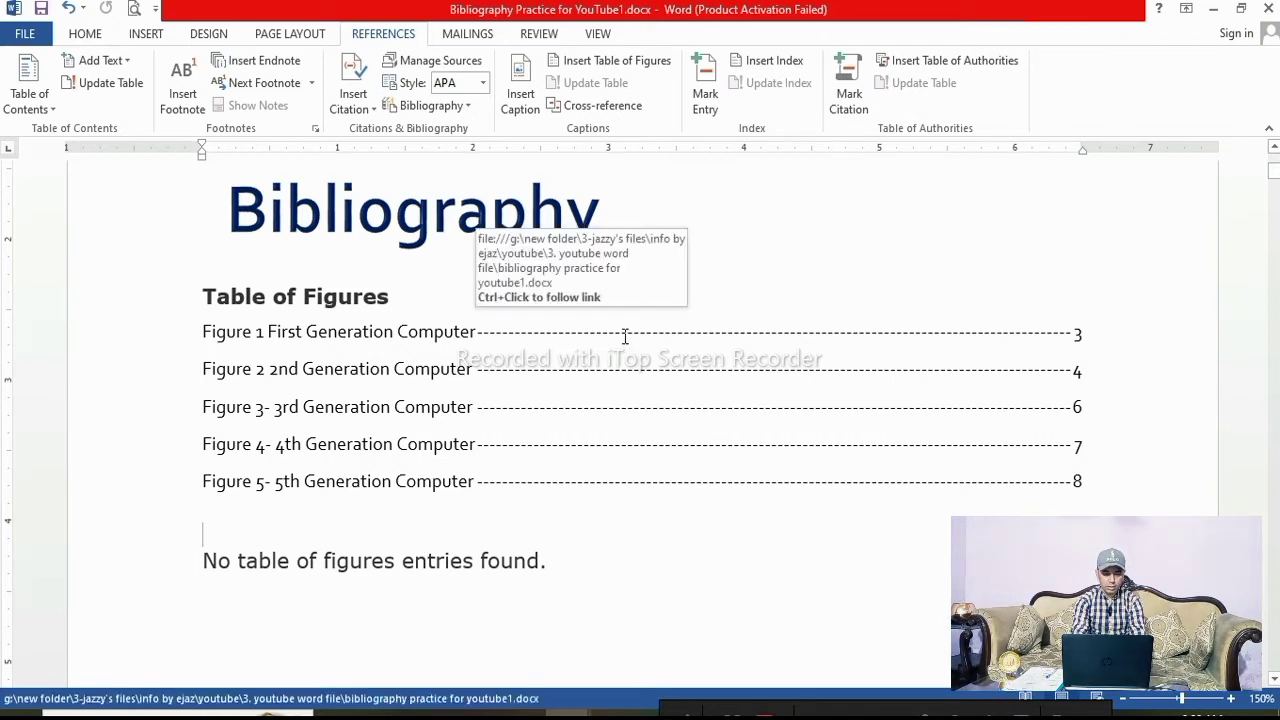
{"action": "left_click", "coordinate": [447, 340], "text": "ctrl"}
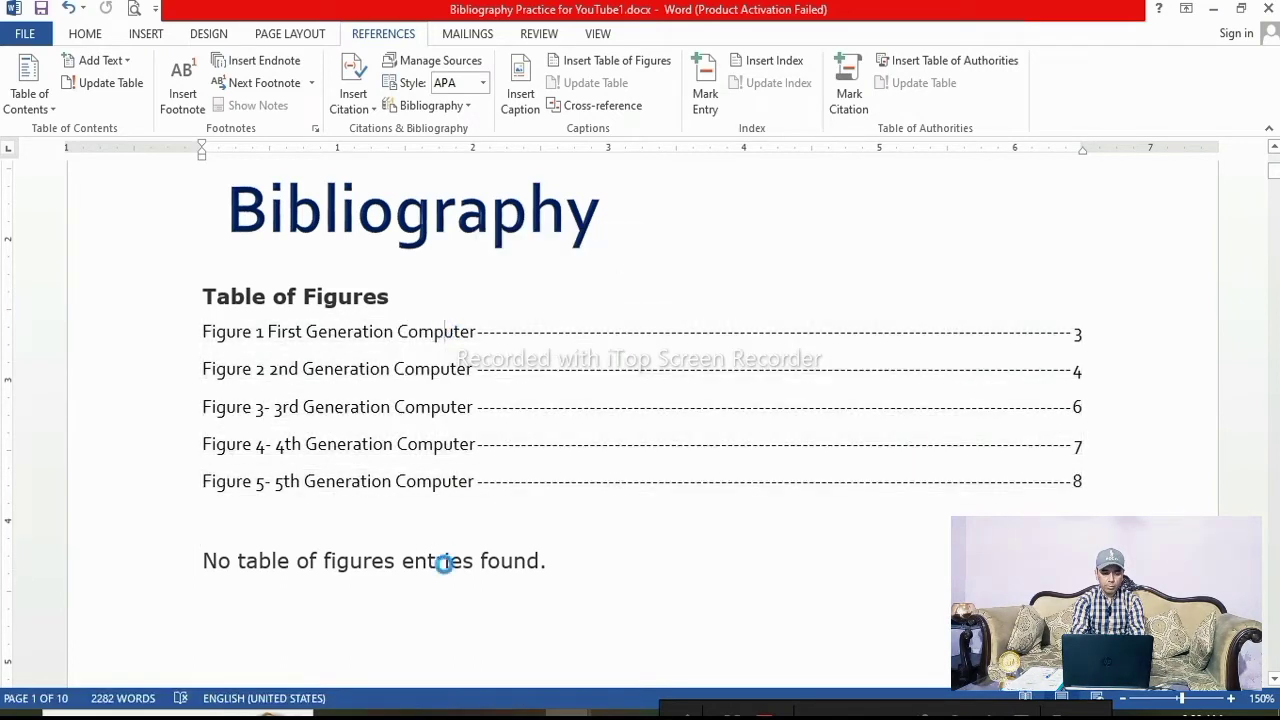
{"action": "left_click", "coordinate": [784, 390]}
{"action": "scroll", "coordinate": [800, 430], "scroll_direction": "up", "scroll_amount": 3}
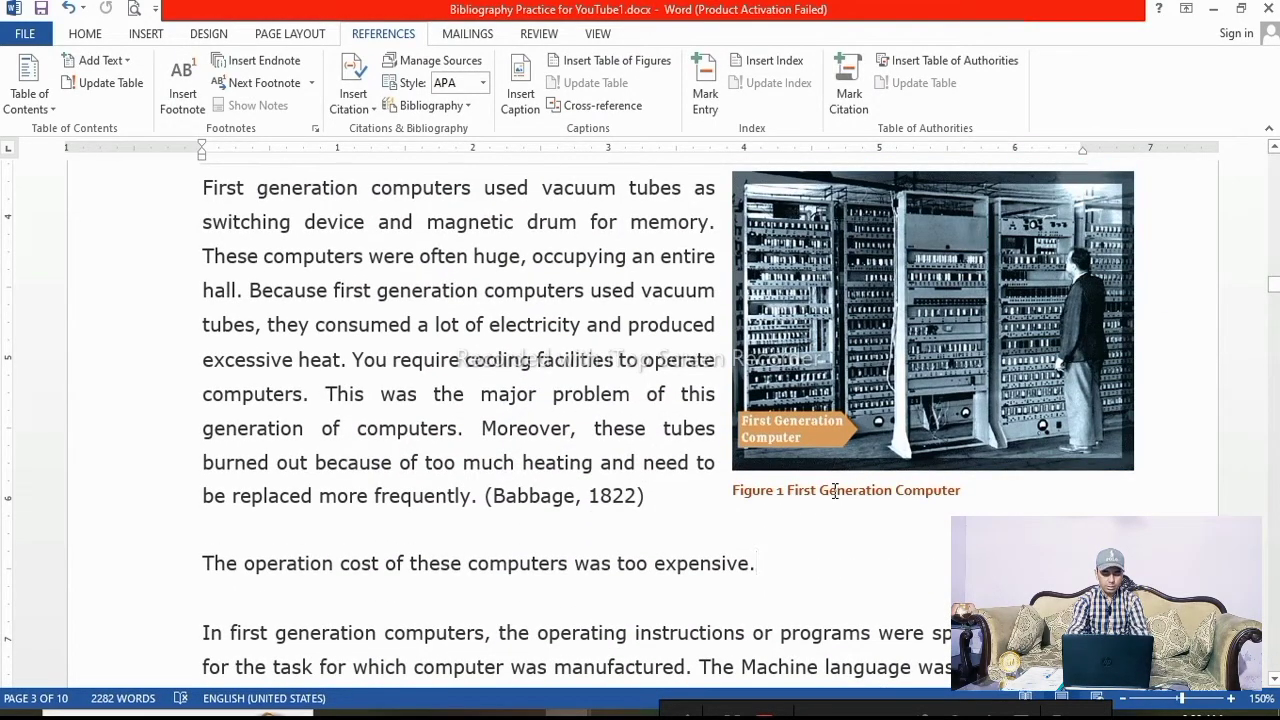
{"action": "scroll", "coordinate": [835, 490], "scroll_direction": "up", "scroll_amount": 10}
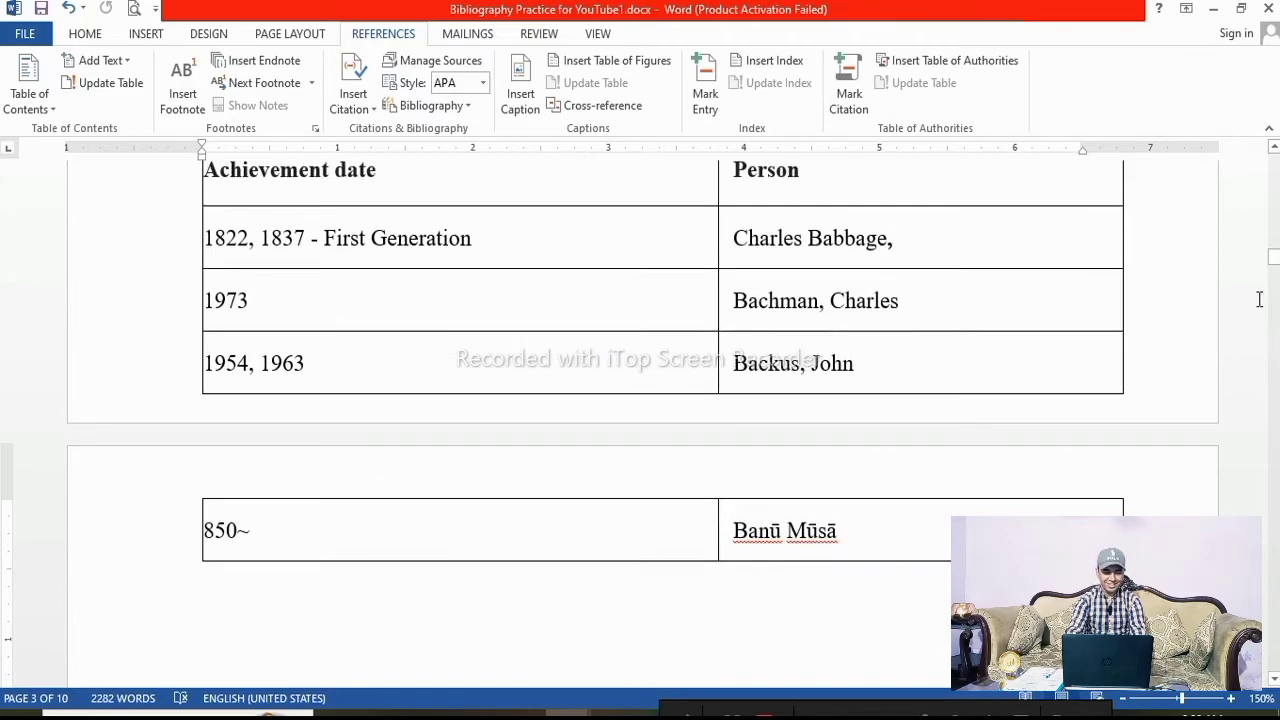
Change the text wrapping of the picture below the fifth-generation computer examples on page 9
{"action": "left_click_drag", "start_coordinate": [1275, 258], "coordinate": [1275, 505]}
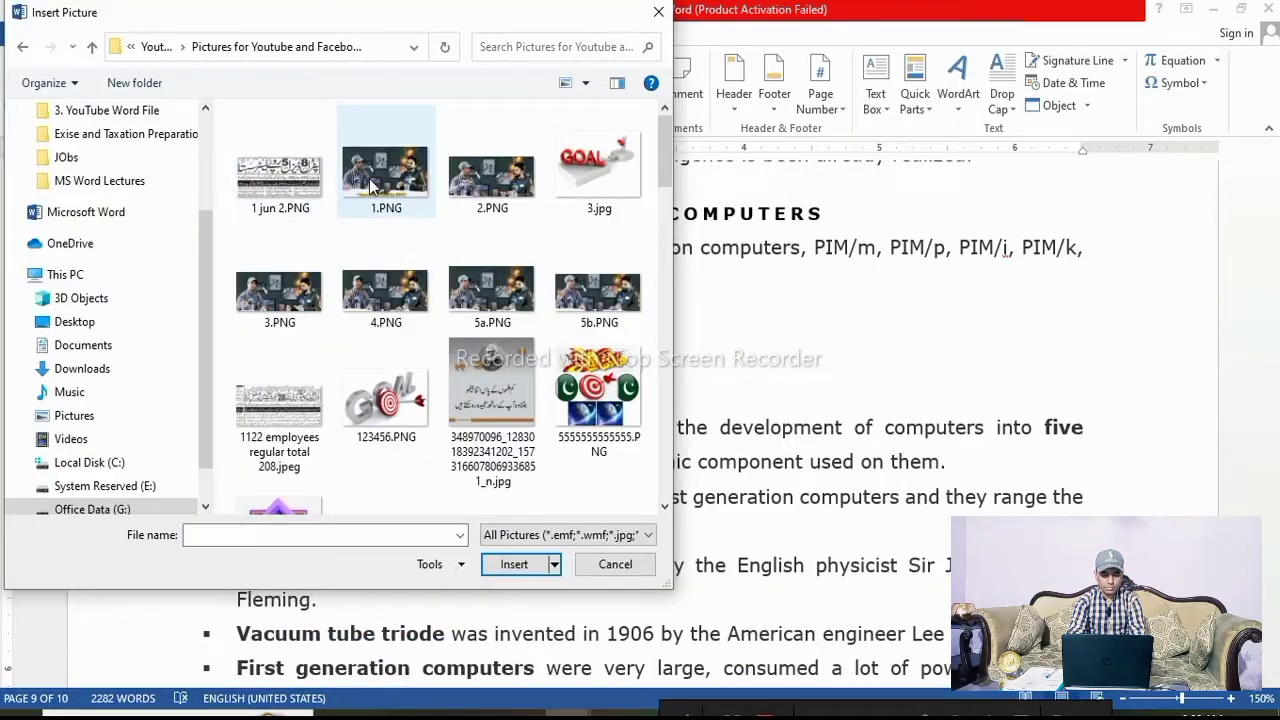
{"action": "left_click", "coordinate": [373, 180]}
{"action": "left_click", "coordinate": [757, 378]}
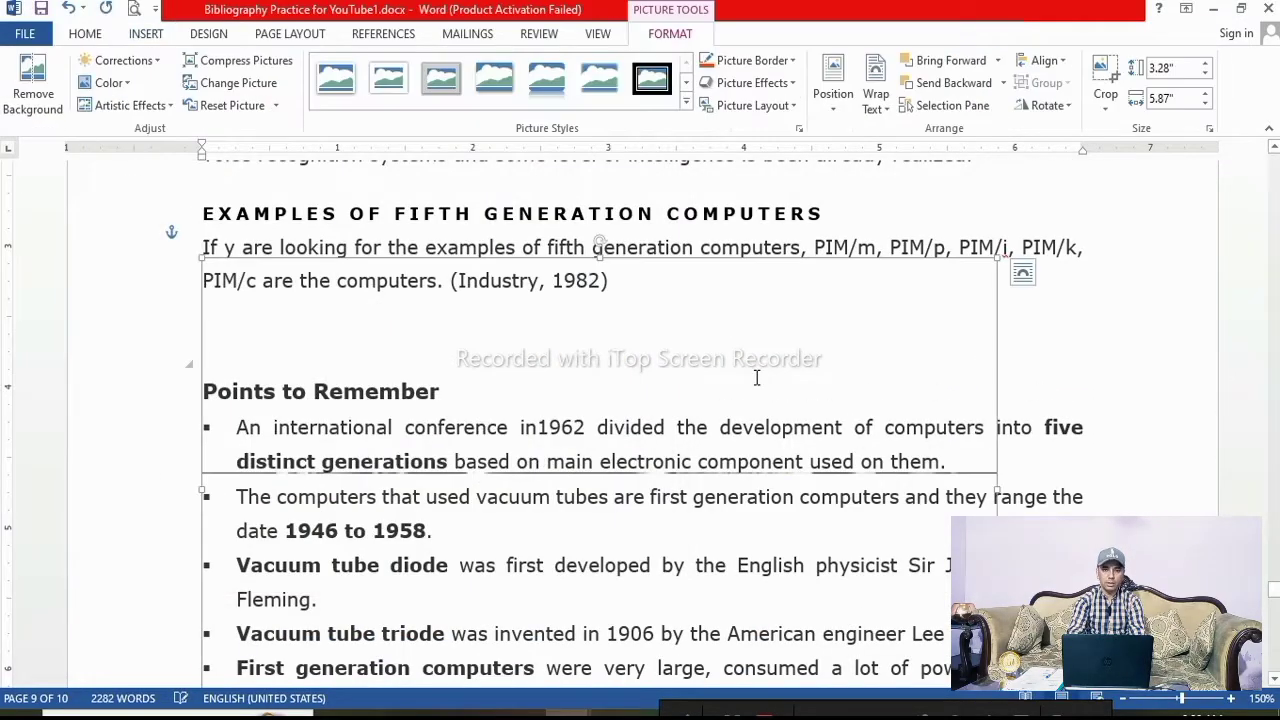
{"action": "left_click", "coordinate": [893, 117]}
{"action": "left_click", "coordinate": [908, 192]}
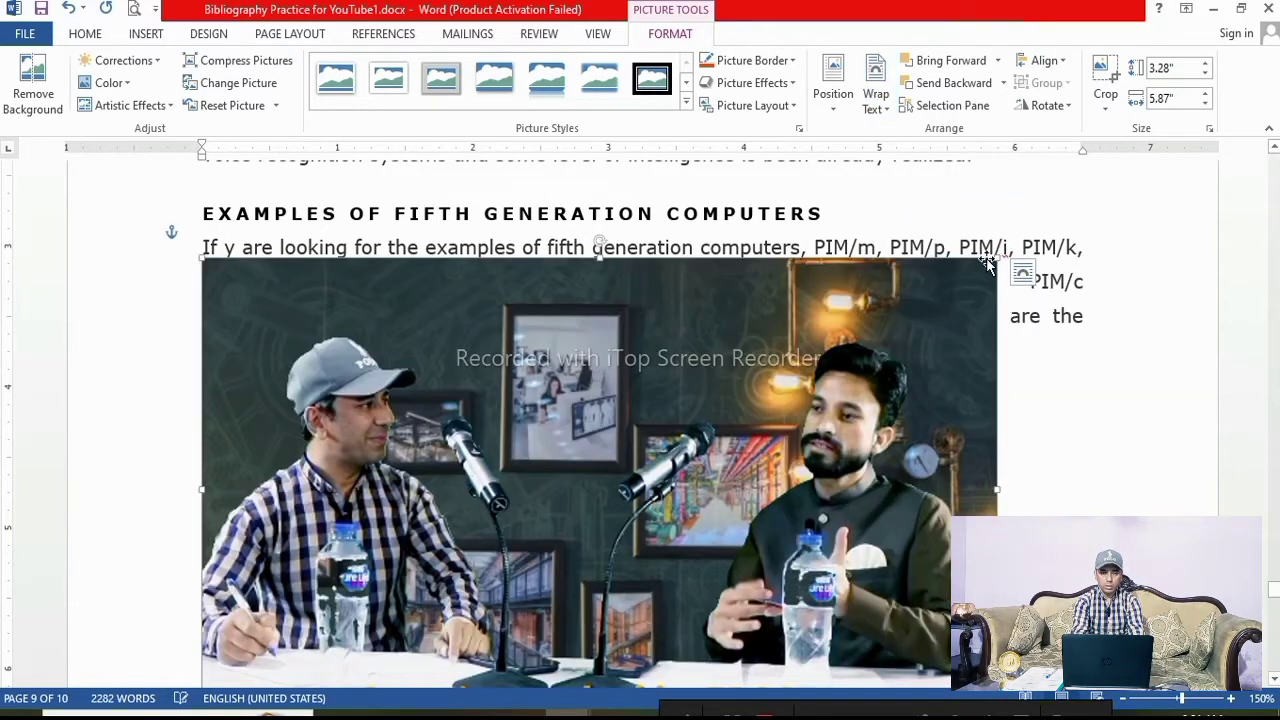
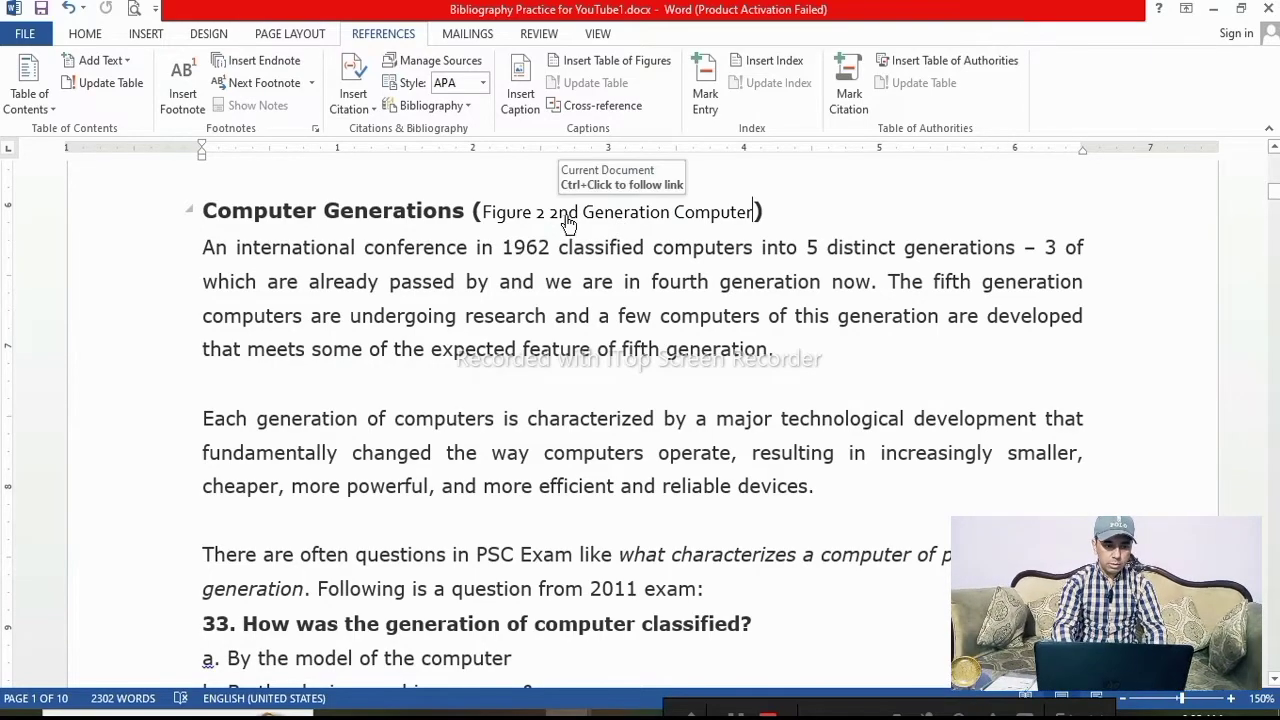
Scroll through the document to review the figure captions and the tables of figures
{"action": "left_click", "coordinate": [568, 214], "text": "ctrl"}
{"action": "scroll", "coordinate": [805, 355], "scroll_direction": "up", "scroll_amount": 3}
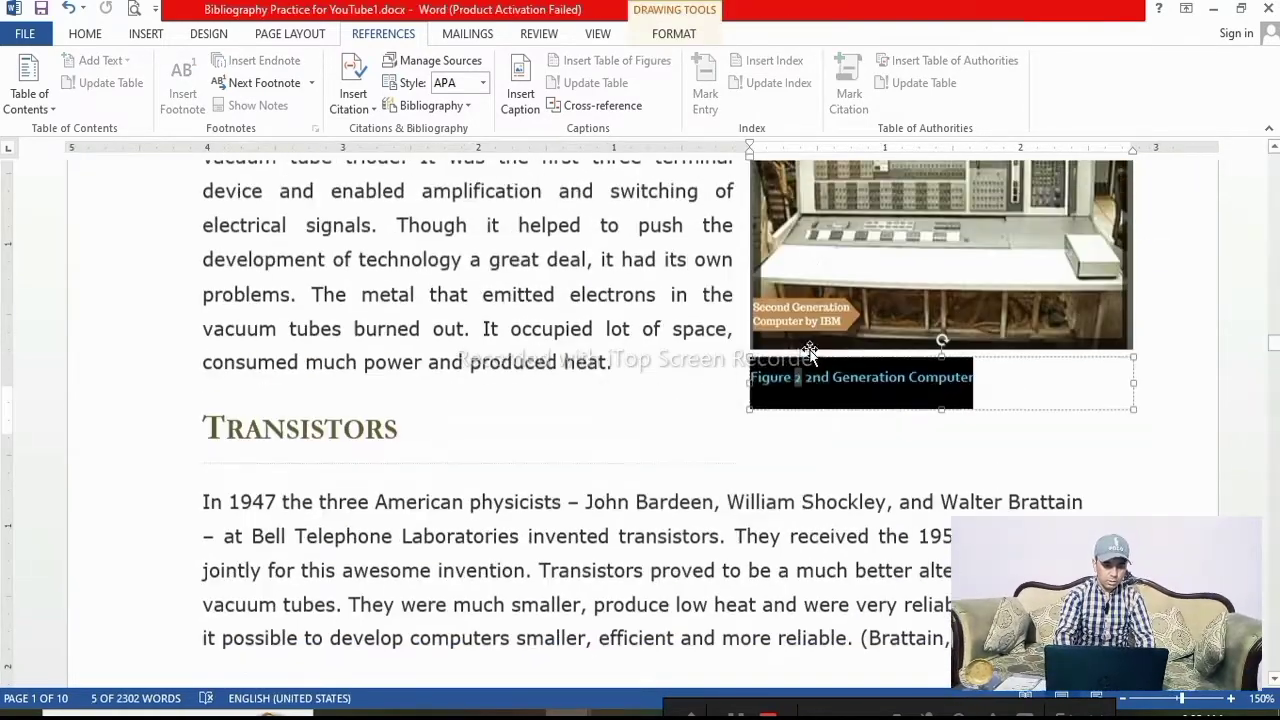
{"action": "scroll", "coordinate": [668, 444], "scroll_direction": "up", "scroll_amount": 15}
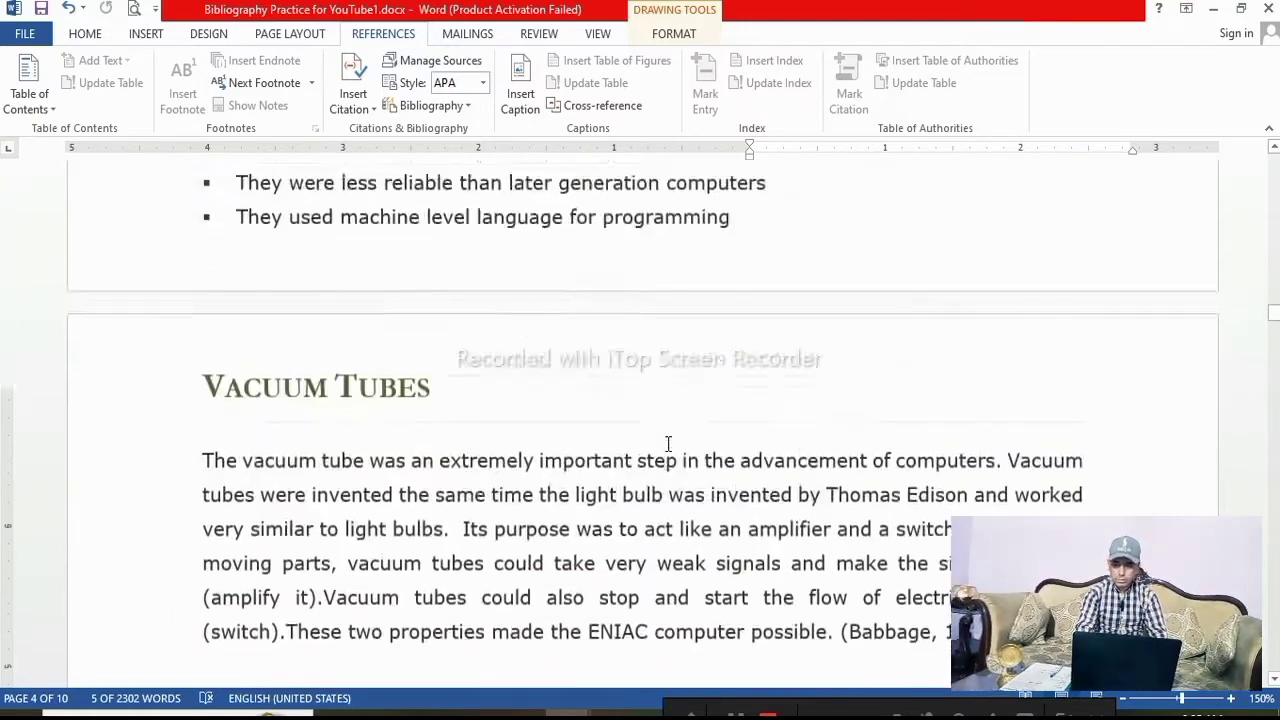
{"action": "scroll", "coordinate": [668, 444], "scroll_direction": "up", "scroll_amount": 20}
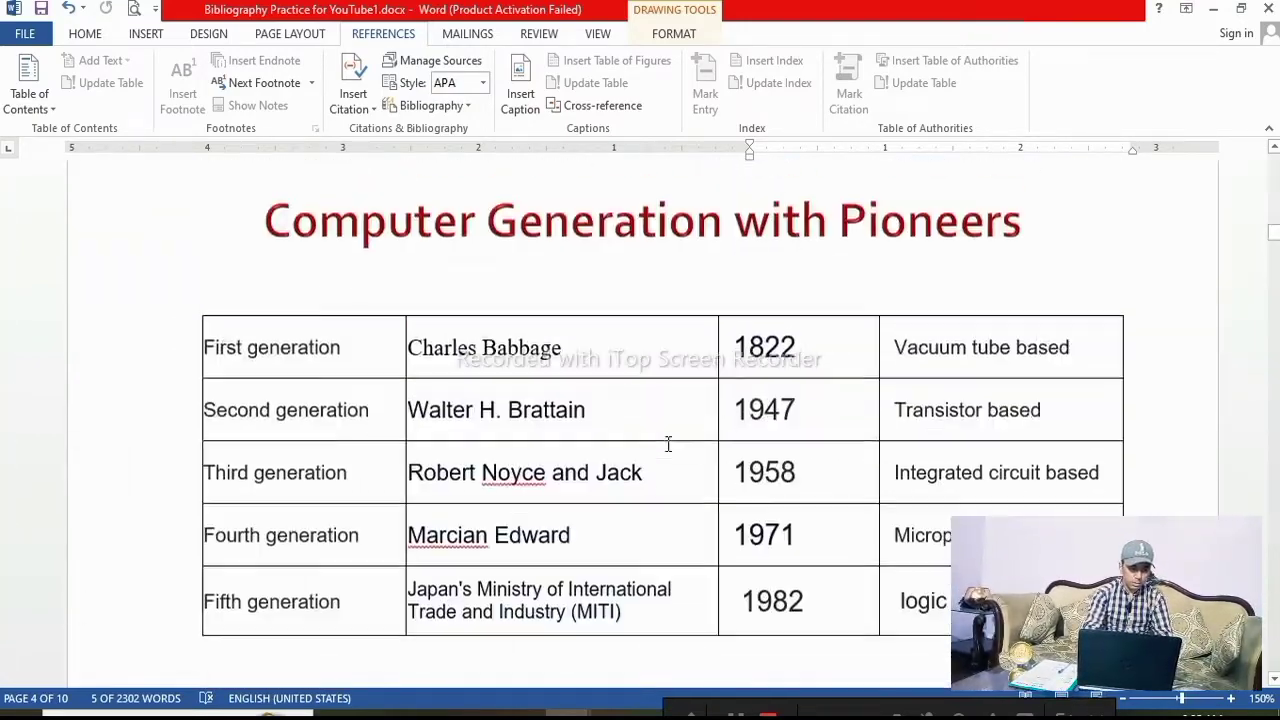
{"action": "scroll", "coordinate": [668, 444], "scroll_direction": "up", "scroll_amount": 8}
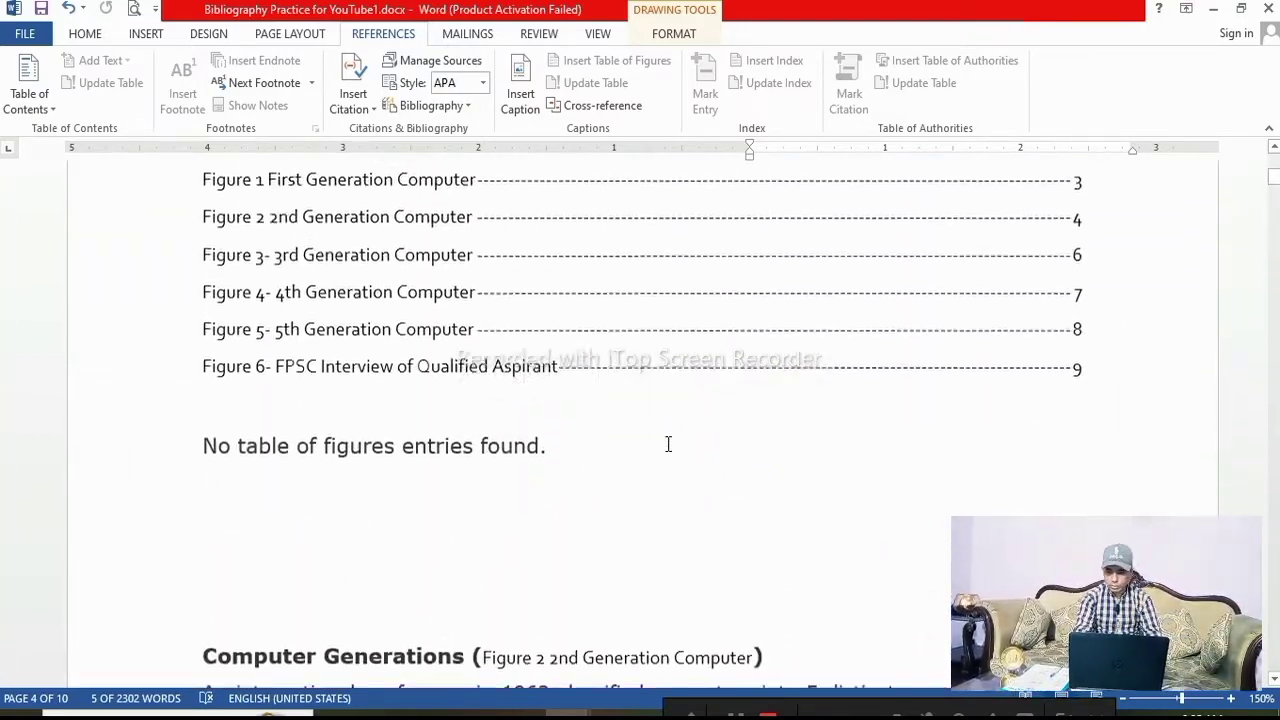
{"action": "scroll", "coordinate": [668, 444], "scroll_direction": "down", "scroll_amount": 5}
{"action": "scroll", "coordinate": [305, 312], "scroll_direction": "down", "scroll_amount": 1}
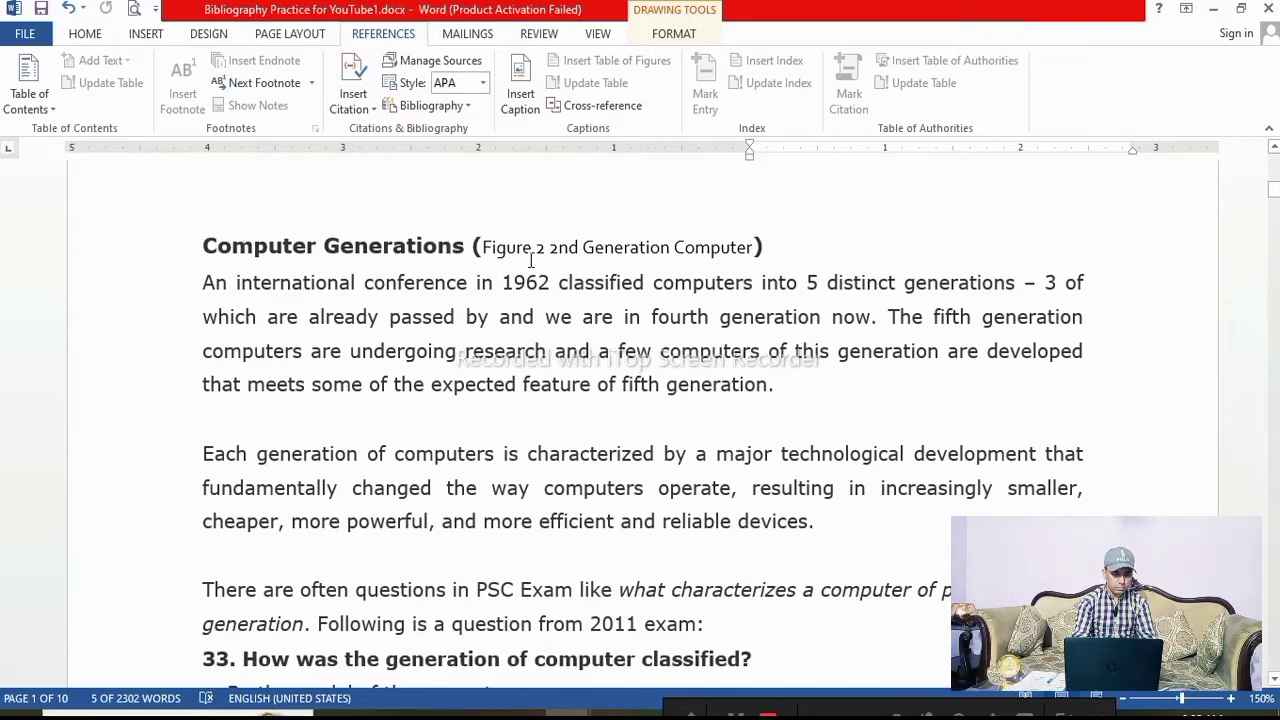
{"action": "scroll", "coordinate": [408, 434], "scroll_direction": "down", "scroll_amount": 15}
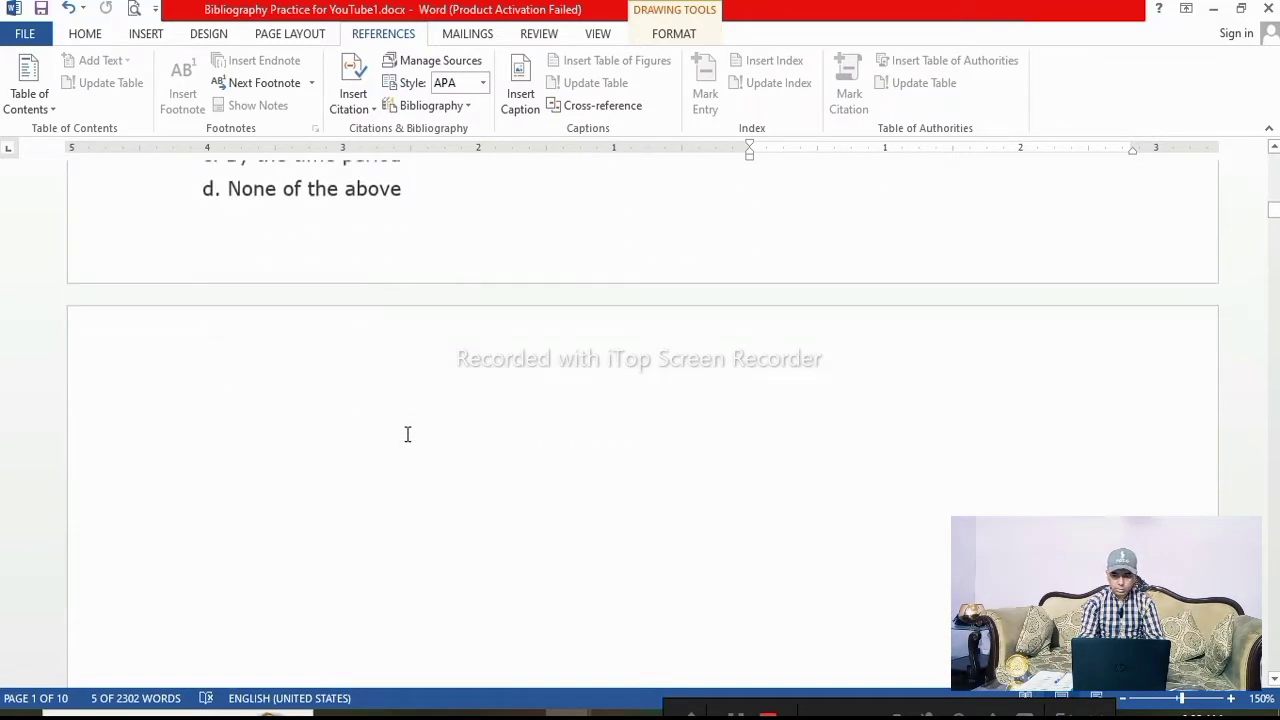
{"action": "scroll", "coordinate": [408, 434], "scroll_direction": "down", "scroll_amount": 12}
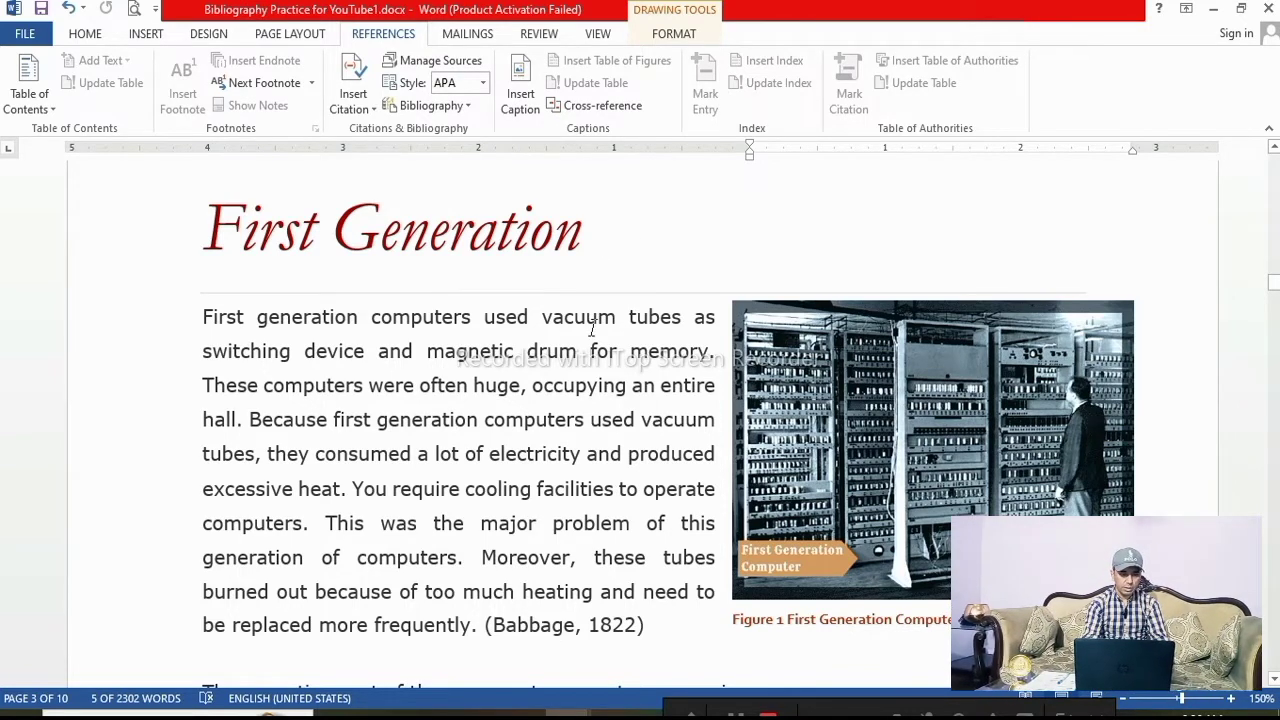
{"action": "scroll", "coordinate": [593, 328], "scroll_direction": "up", "scroll_amount": 10}
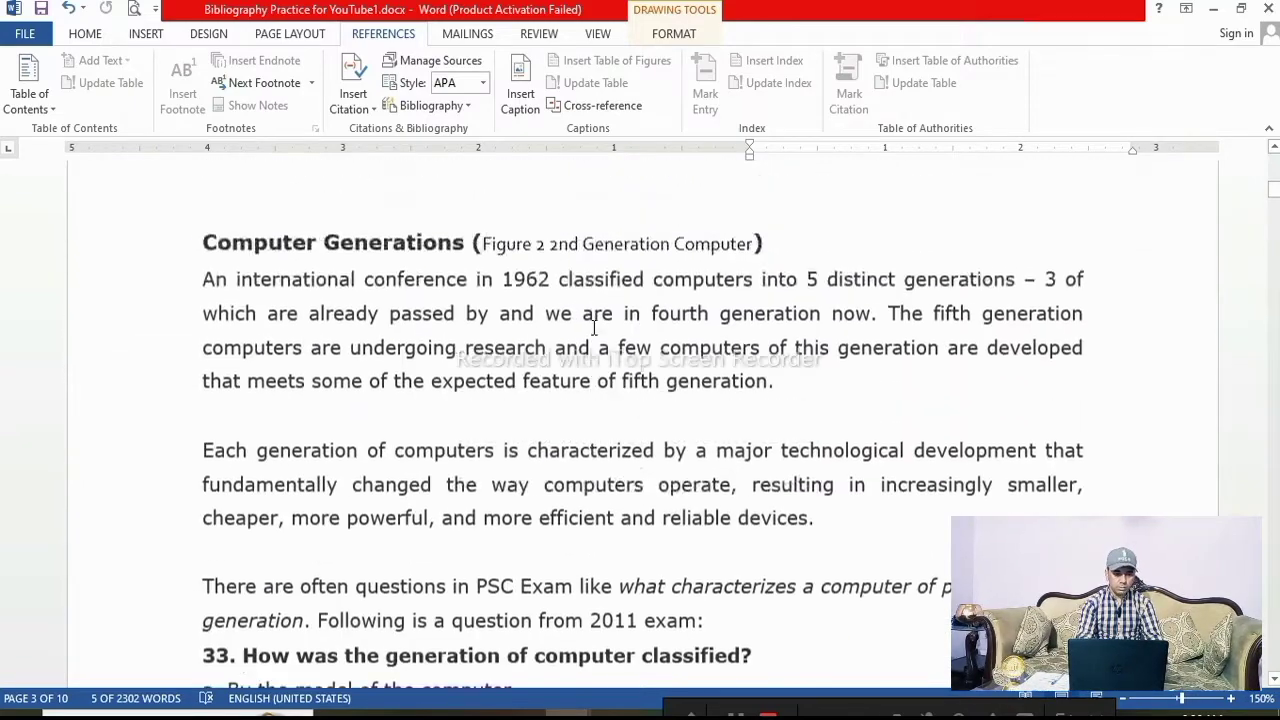
{"action": "scroll", "coordinate": [593, 326], "scroll_direction": "up", "scroll_amount": 6}
{"action": "scroll", "coordinate": [595, 330], "scroll_direction": "down", "scroll_amount": 5}
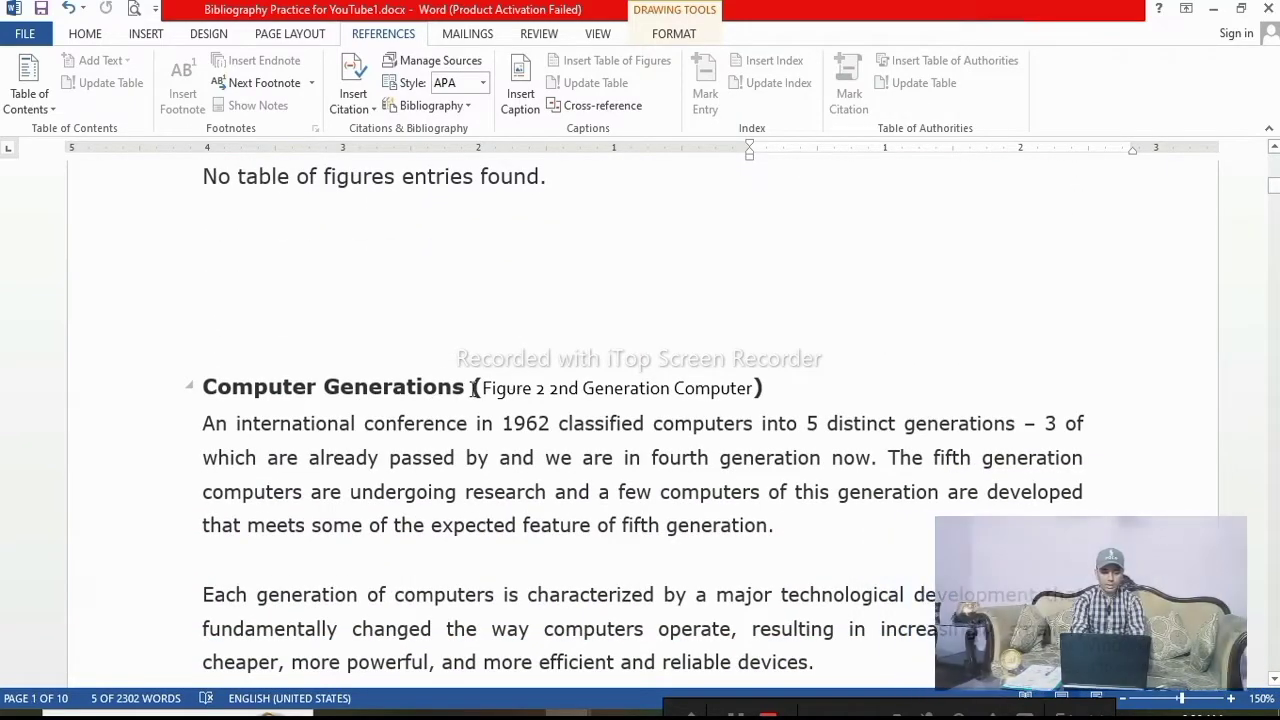
{"action": "scroll", "coordinate": [474, 388], "scroll_direction": "down", "scroll_amount": 3}
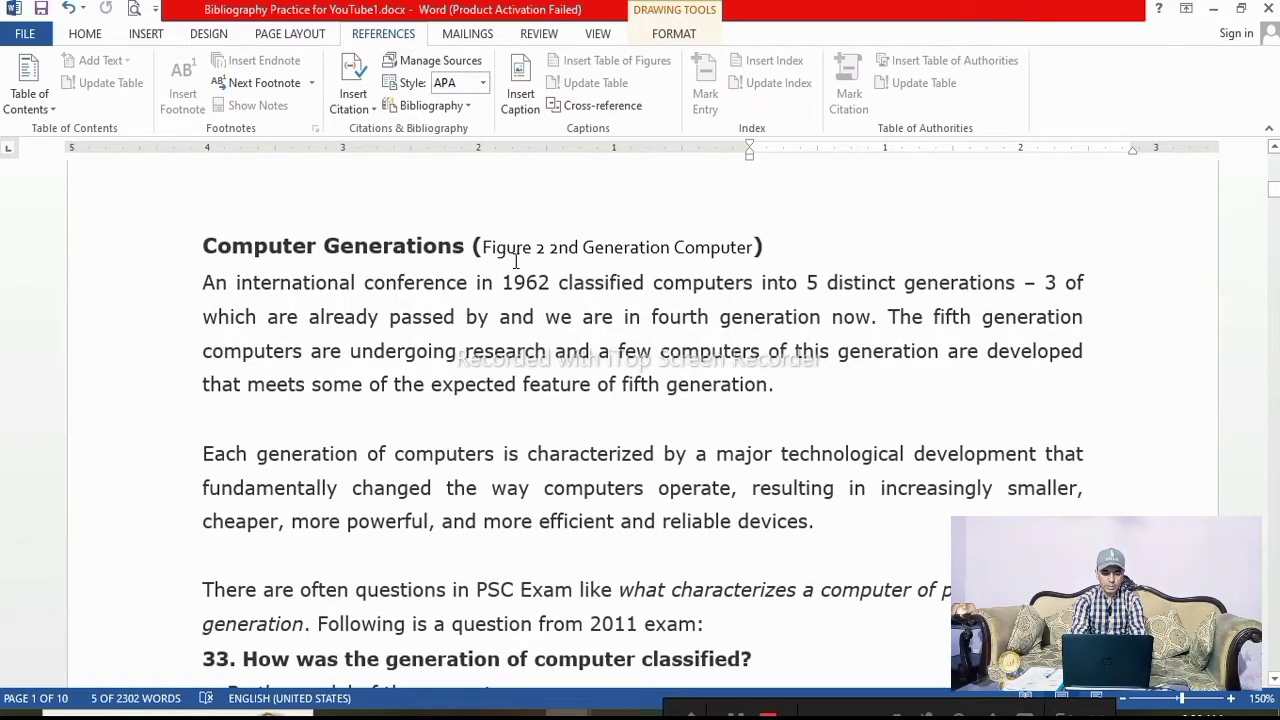
{"action": "left_click", "coordinate": [146, 33]}
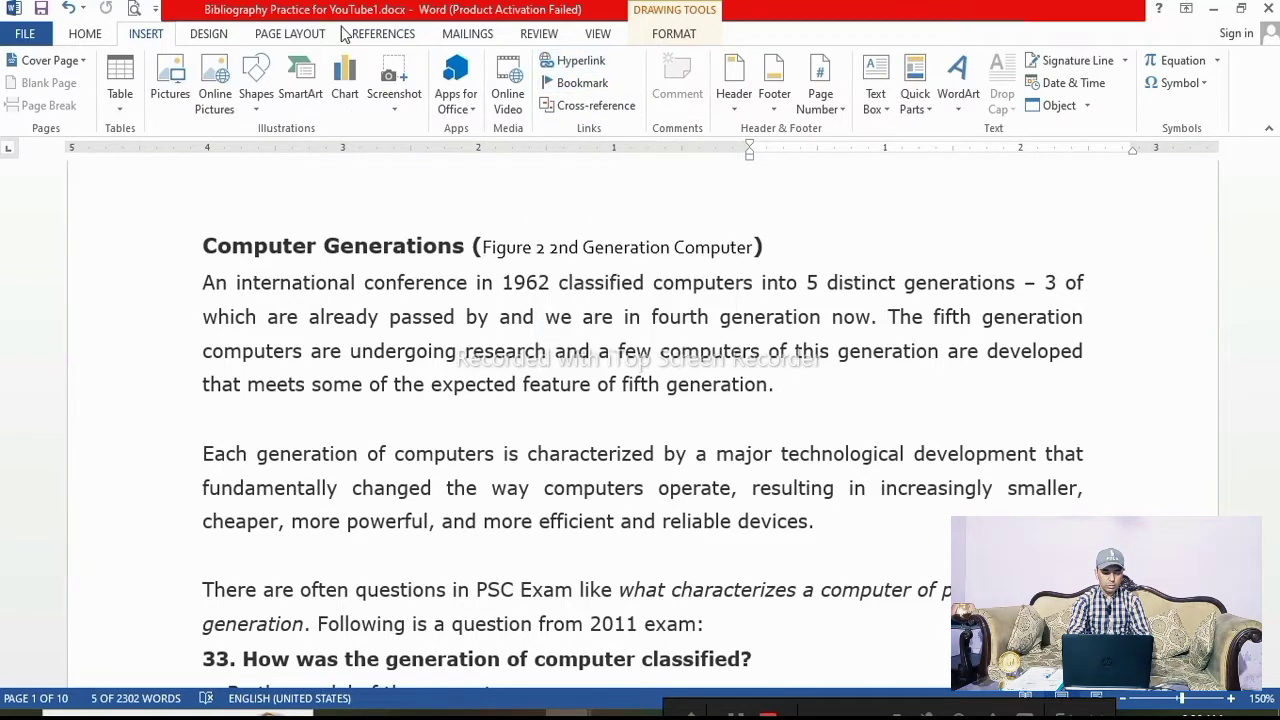
{"action": "left_click", "coordinate": [381, 35]}
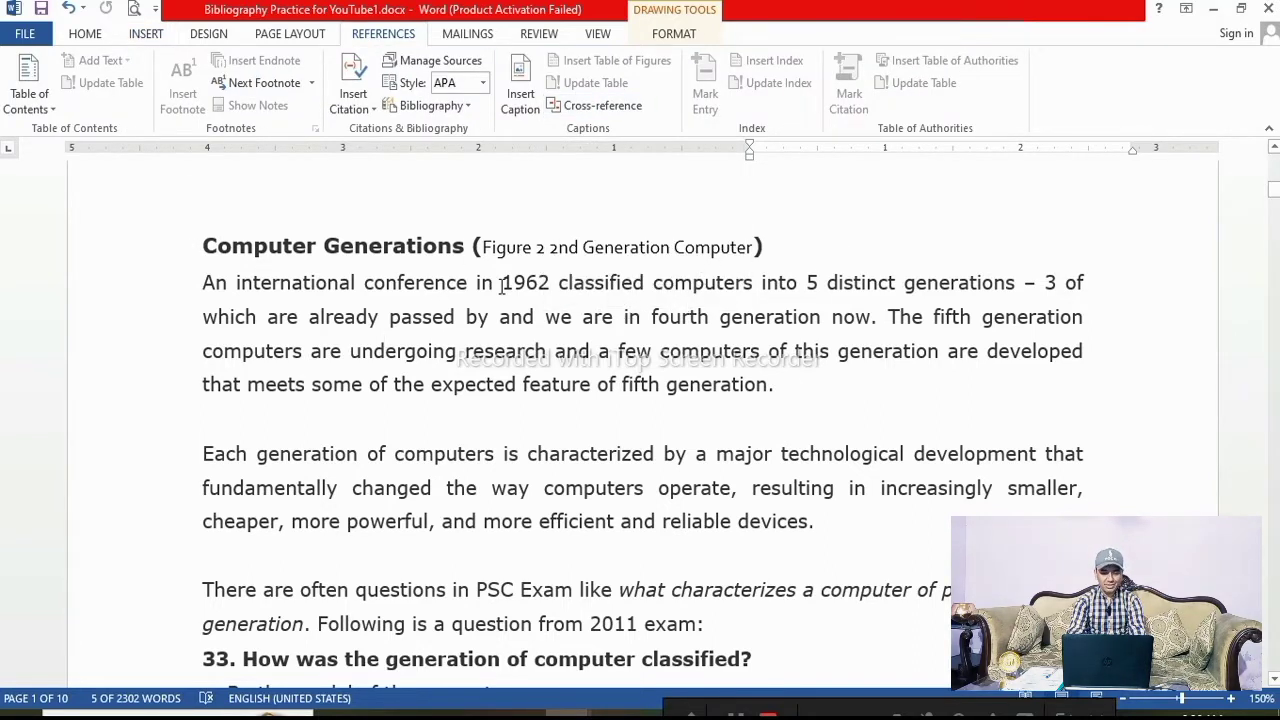
{"action": "left_click", "coordinate": [853, 261]}
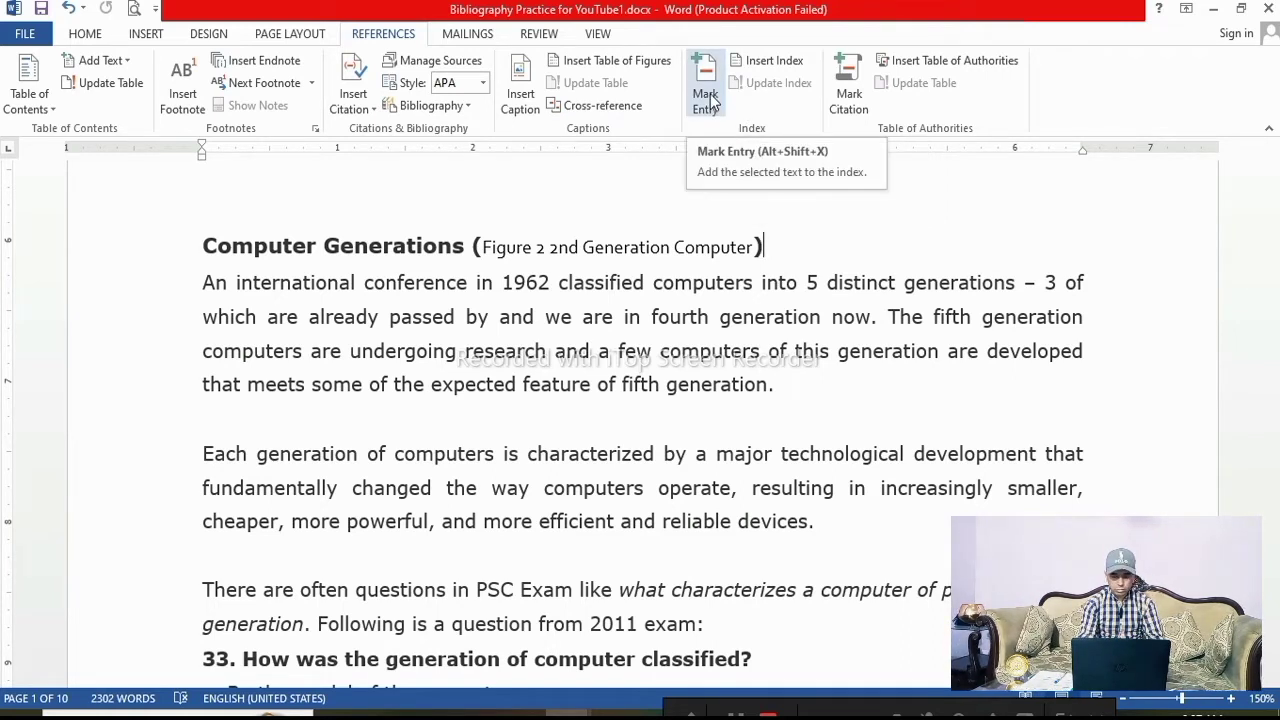
{"action": "scroll", "coordinate": [338, 403], "scroll_direction": "up", "scroll_amount": 1}
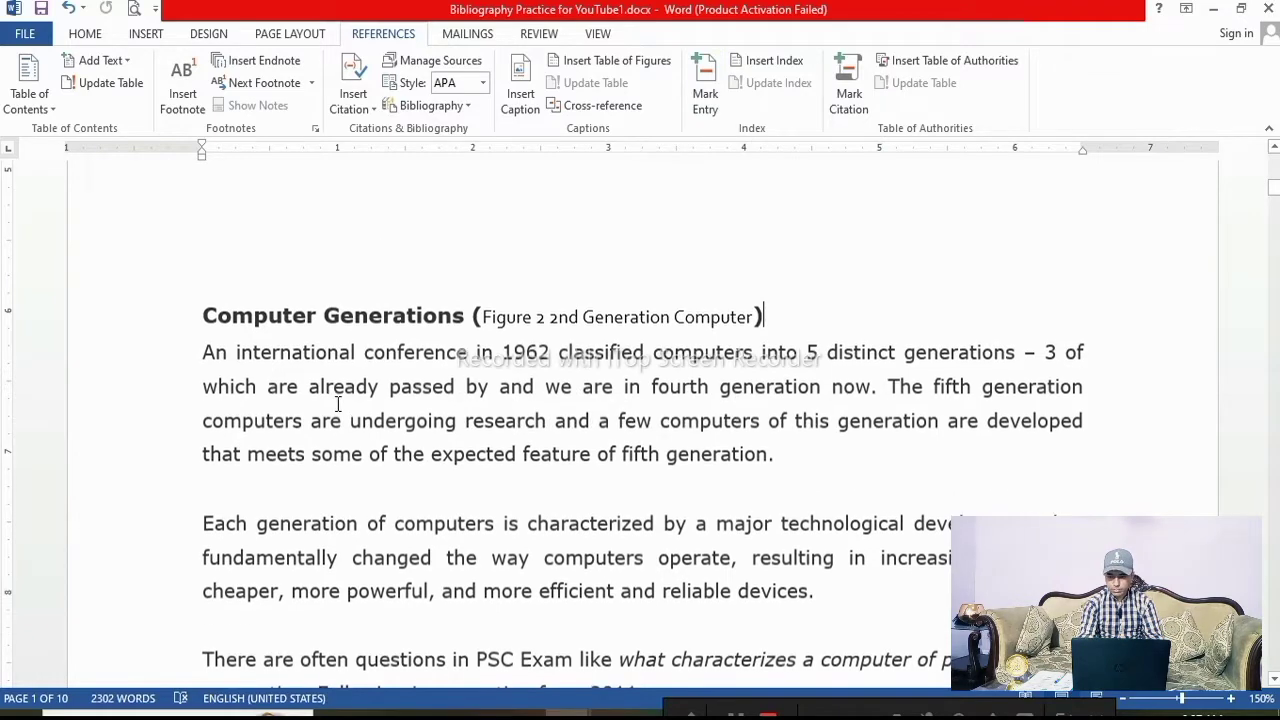
{"action": "scroll", "coordinate": [338, 403], "scroll_direction": "down", "scroll_amount": 1}
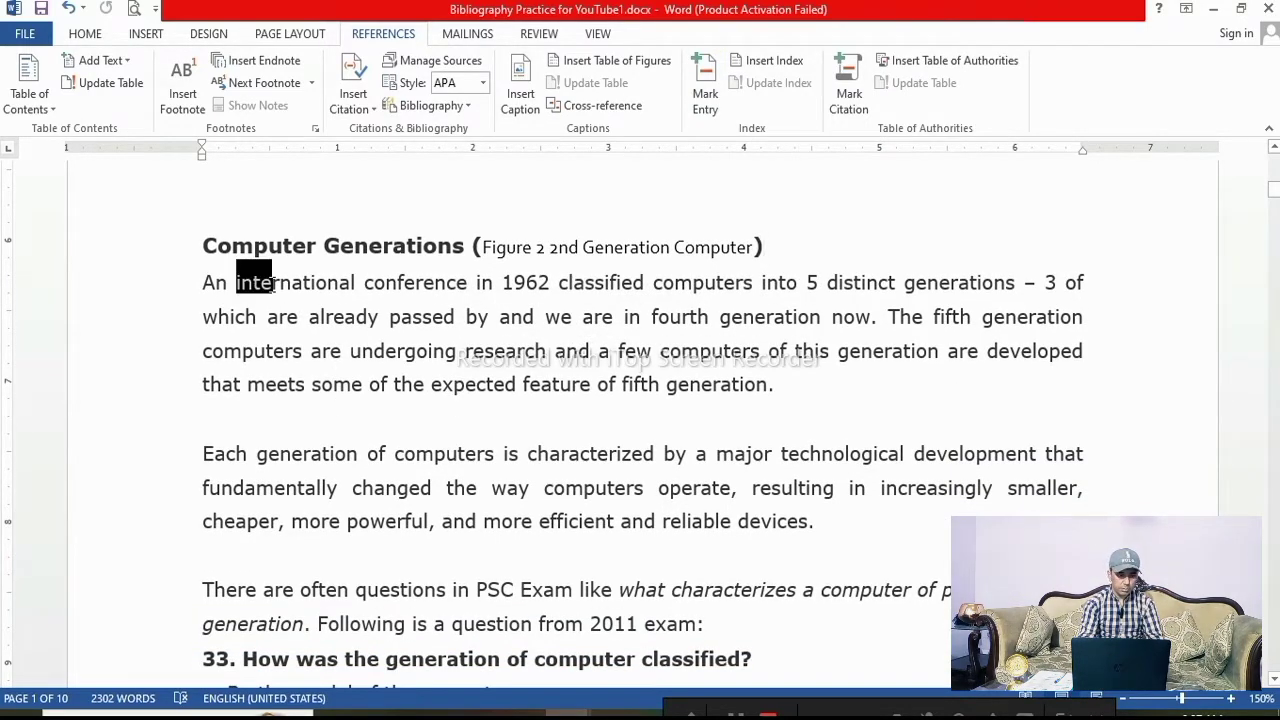
Mark the word "international" in the Computer Generations paragraph as an index entry and close the dialog
{"action": "left_click", "coordinate": [367, 284]}
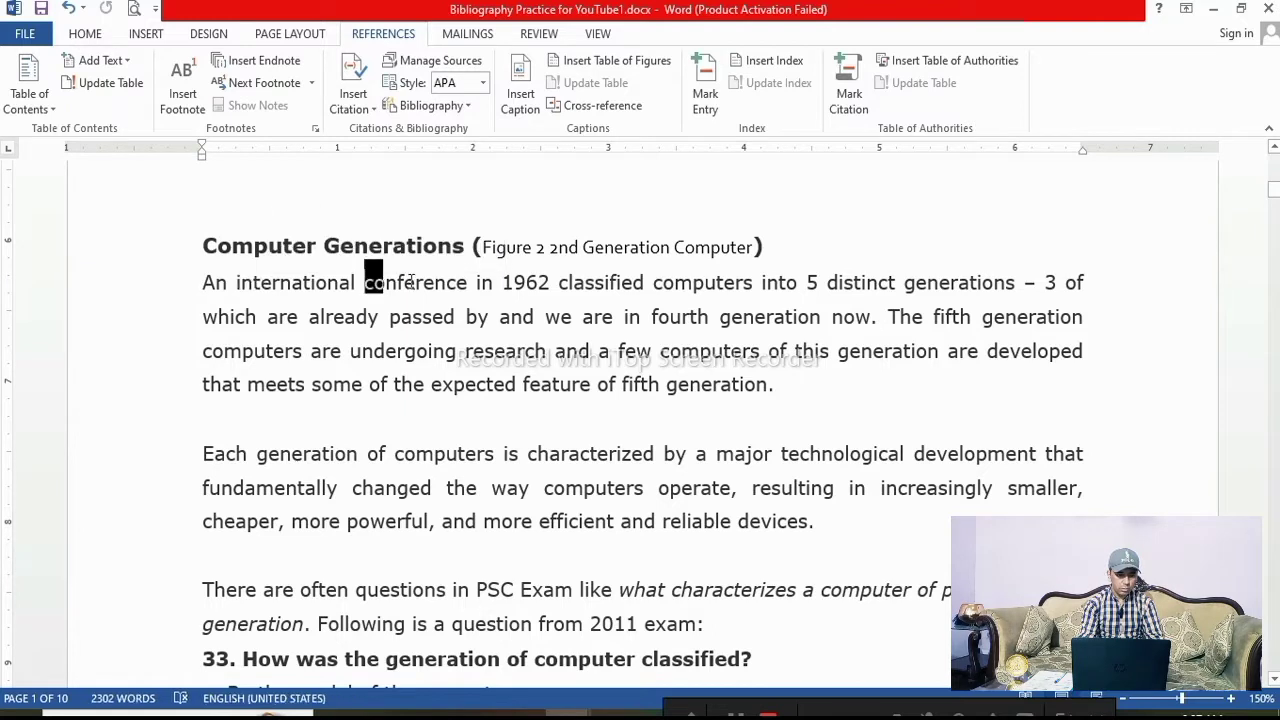
{"action": "left_click_drag", "start_coordinate": [410, 282], "coordinate": [422, 283]}
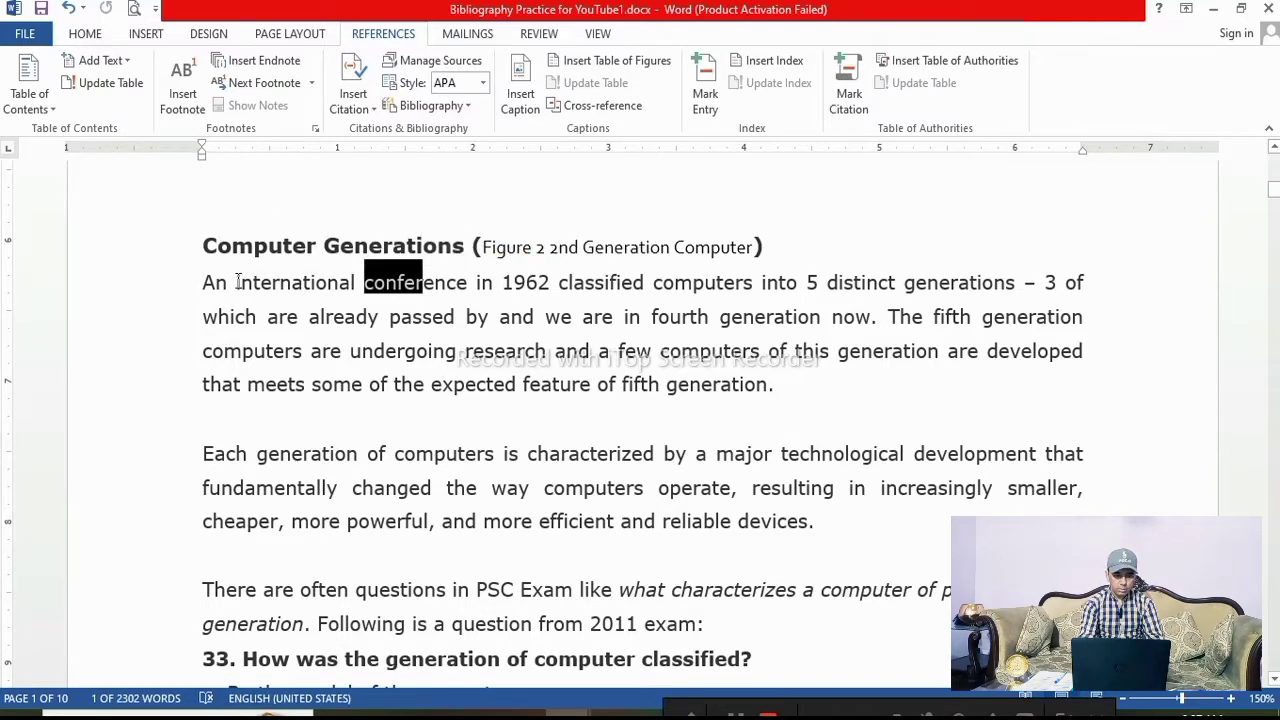
{"action": "left_click_drag", "start_coordinate": [238, 282], "coordinate": [356, 283]}
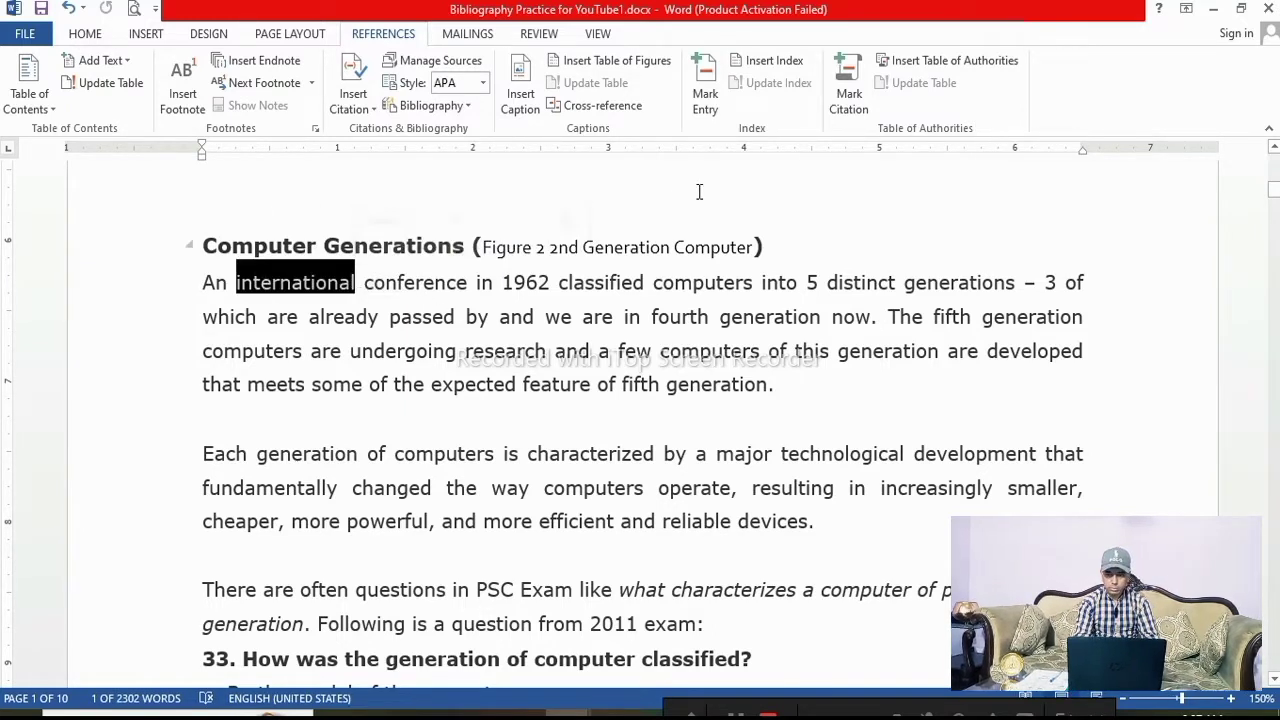
{"action": "left_click", "coordinate": [705, 85]}
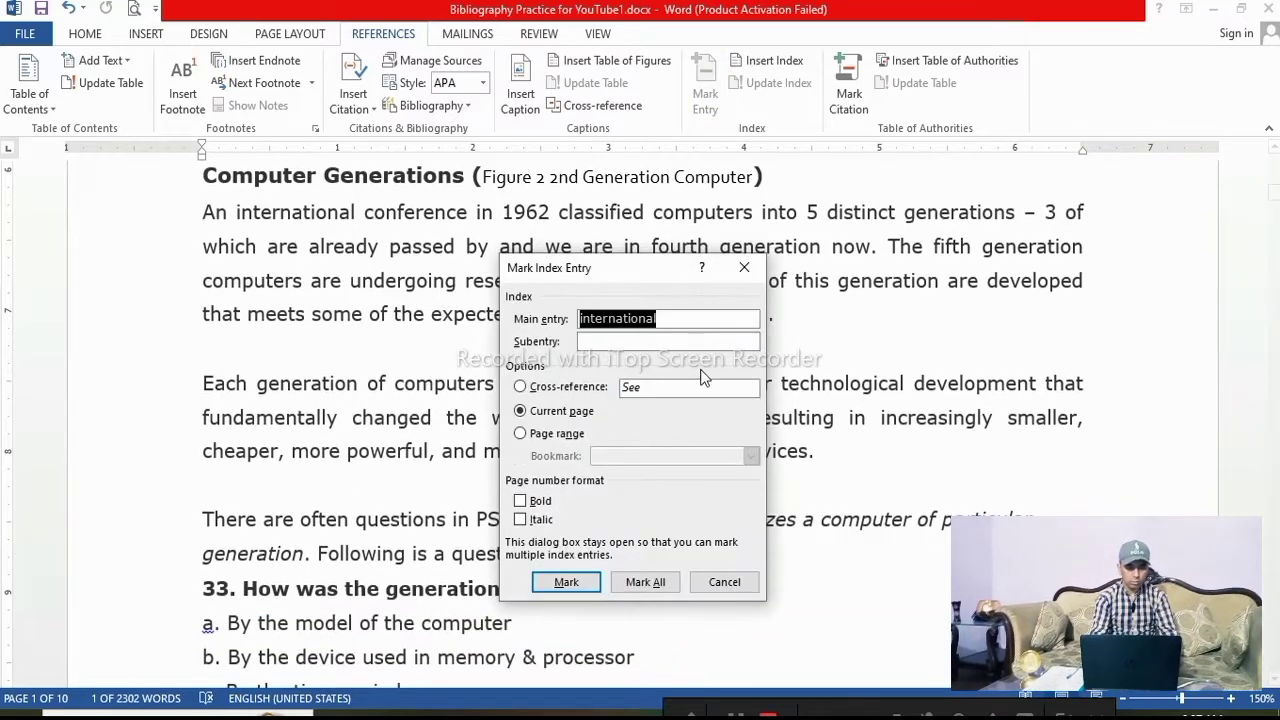
{"action": "key", "text": "Tab"}
{"action": "key", "text": "Tab"}
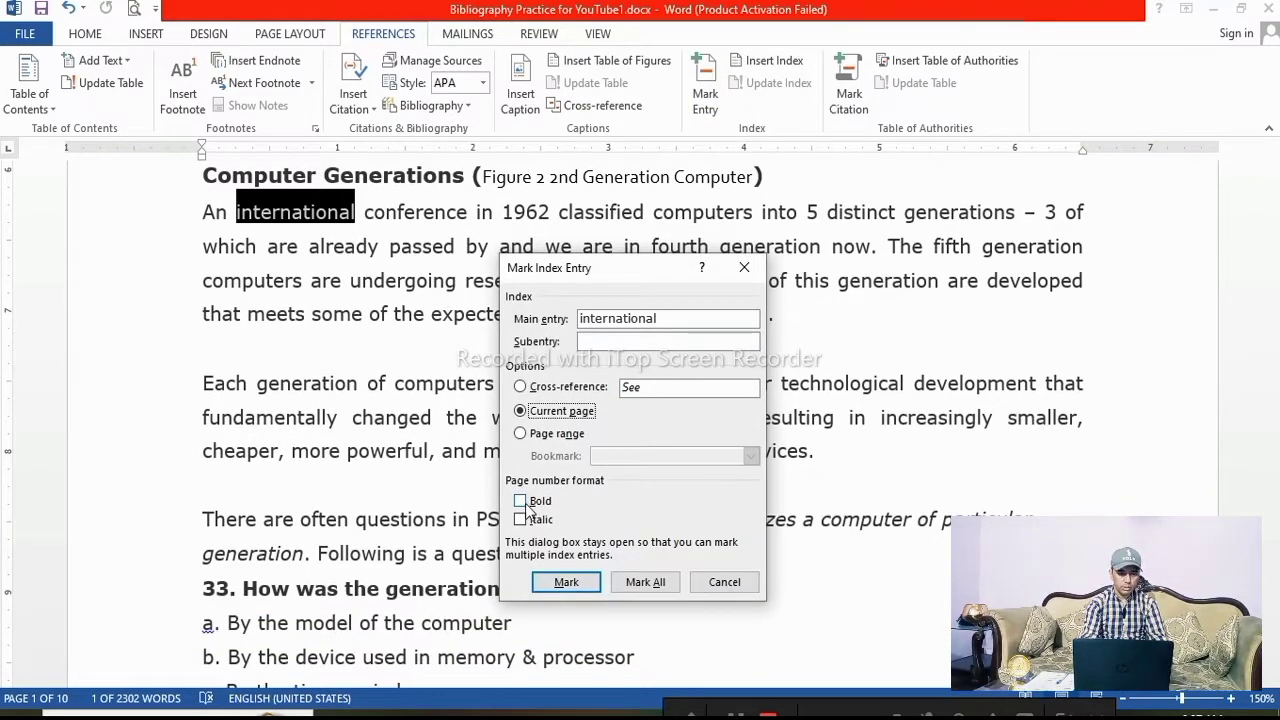
{"action": "left_click", "coordinate": [584, 582]}
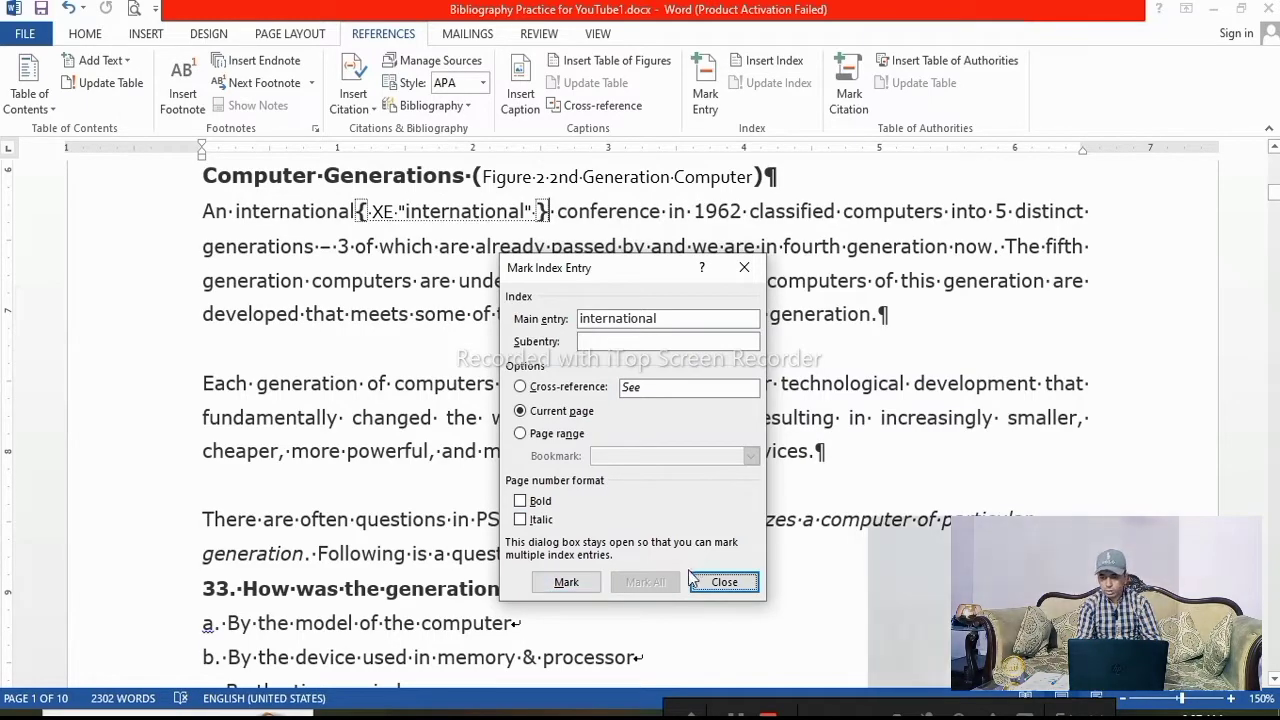
{"action": "left_click", "coordinate": [724, 582]}
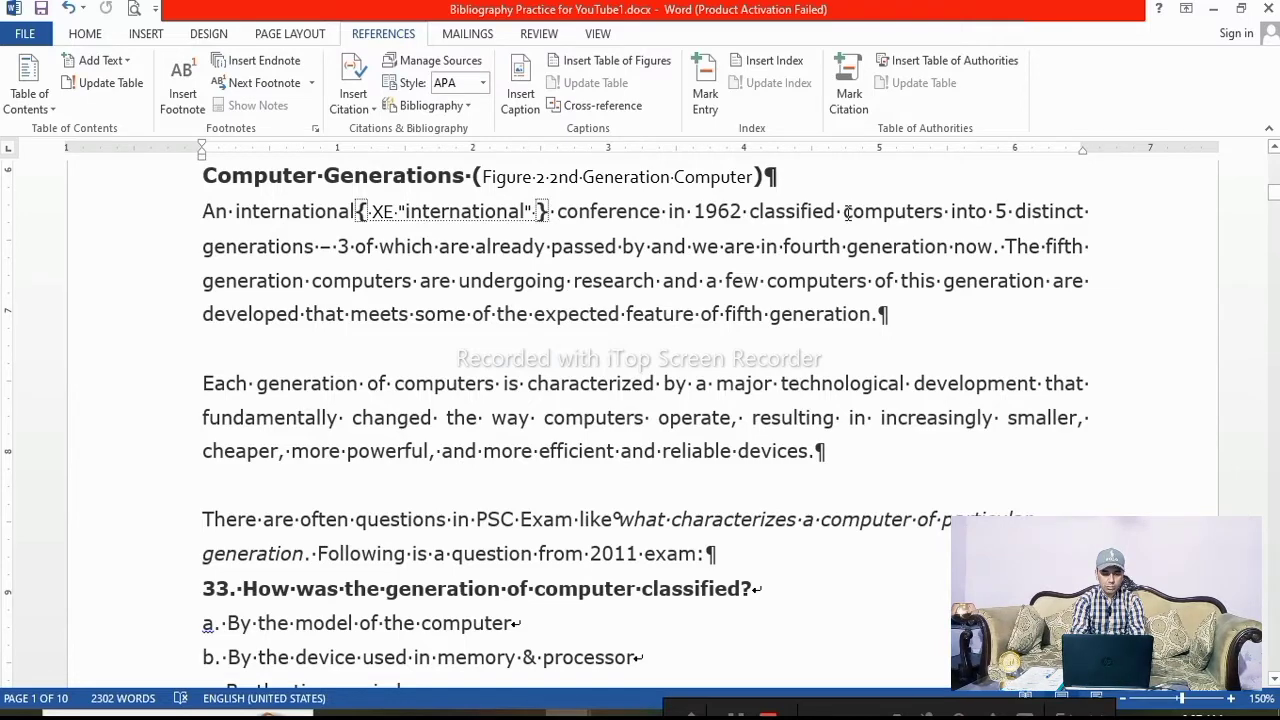
Mark the word "distinct" in the same sentence as an index entry
{"action": "left_click_drag", "start_coordinate": [1018, 211], "coordinate": [1076, 211]}
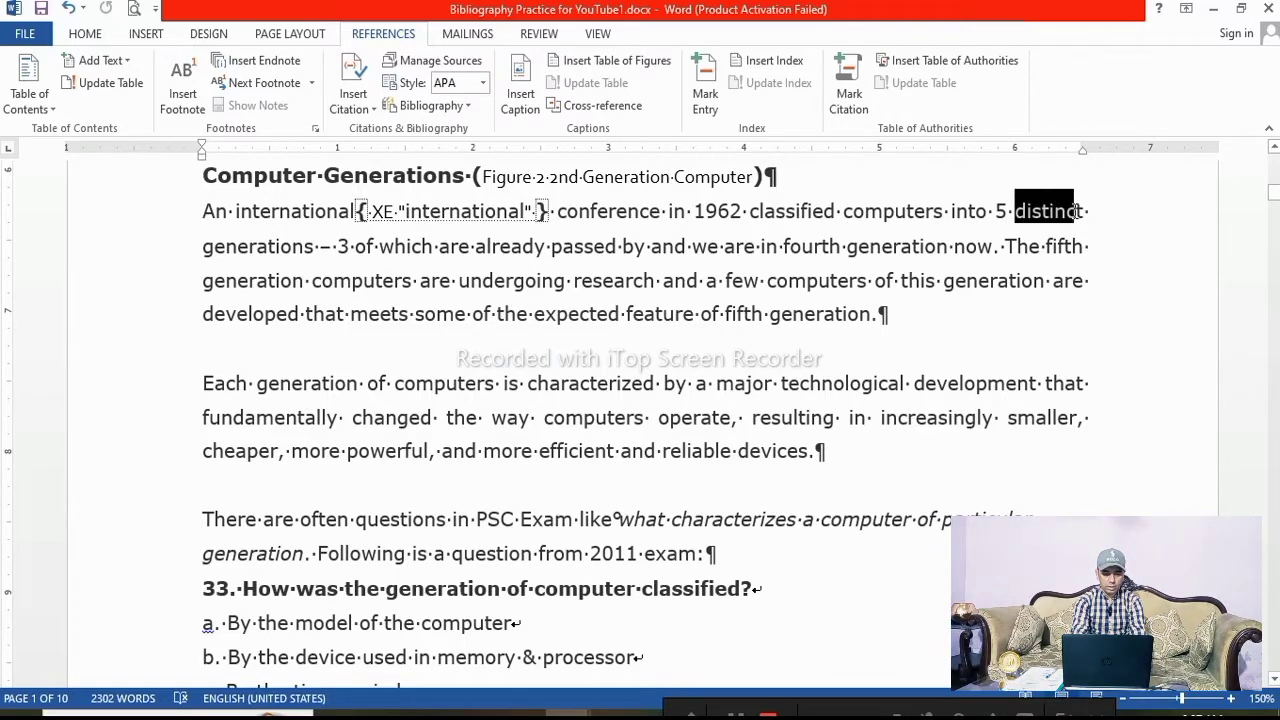
{"action": "left_click", "coordinate": [705, 82]}
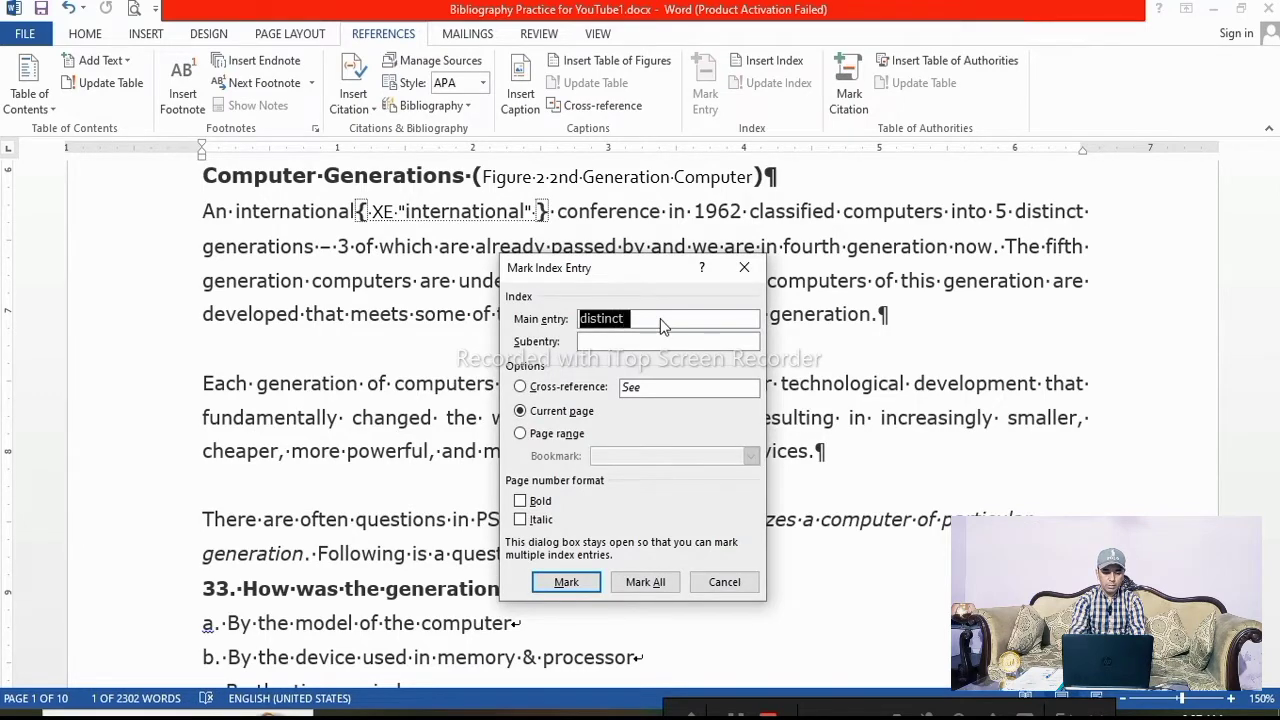
{"action": "left_click", "coordinate": [566, 581]}
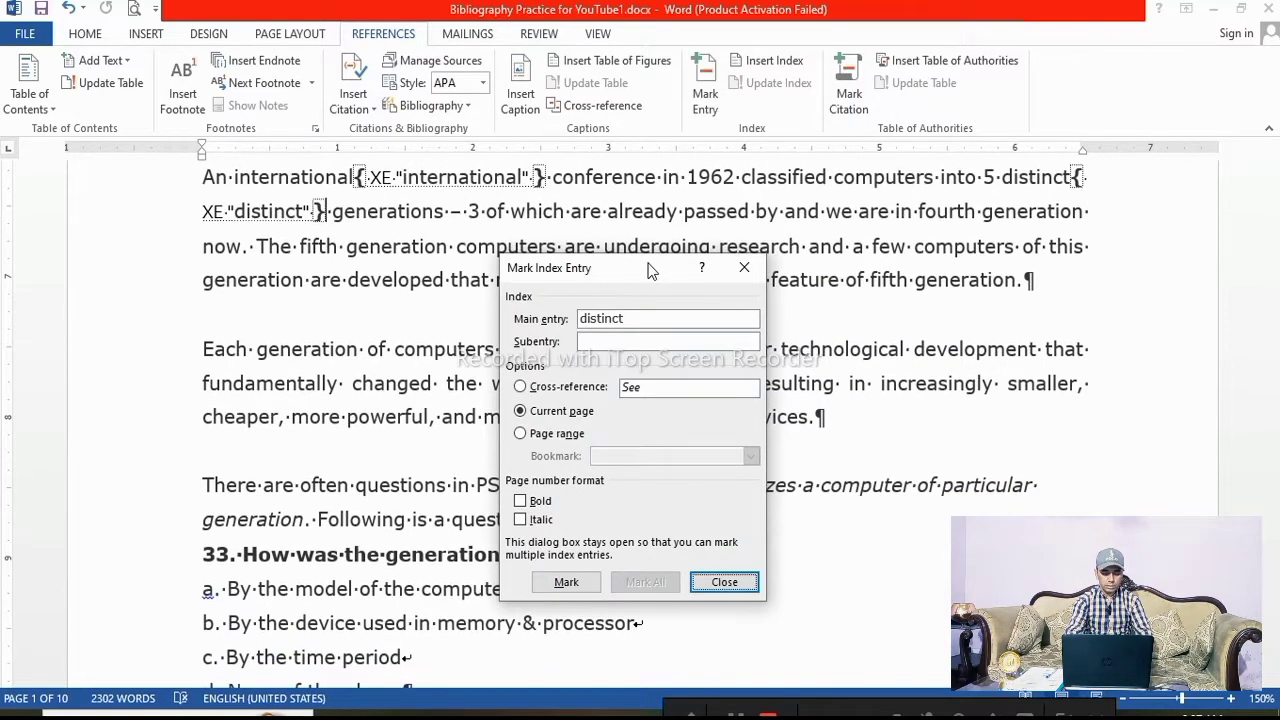
Mark the word "generations" as an index entry, keeping the Mark Index Entry dialog open beside the text
{"action": "left_click_drag", "start_coordinate": [648, 270], "coordinate": [959, 304]}
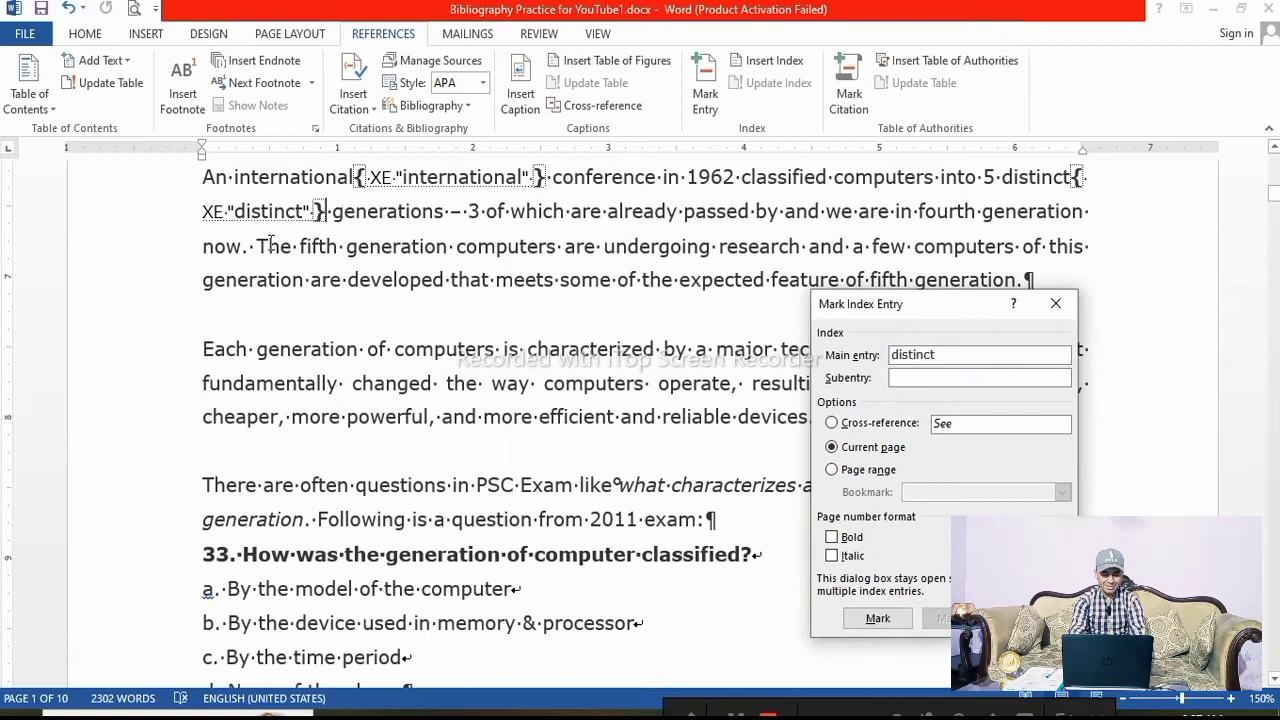
{"action": "left_click", "coordinate": [422, 211]}
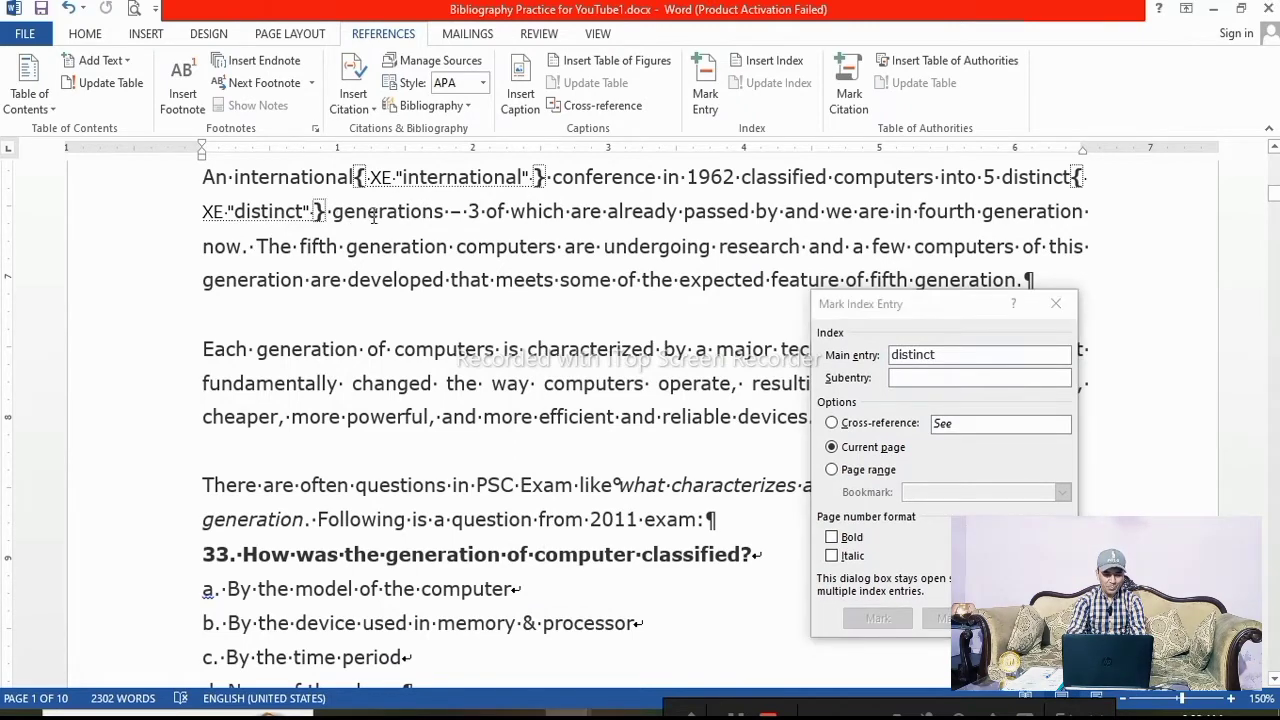
{"action": "left_click_drag", "start_coordinate": [335, 212], "coordinate": [418, 212]}
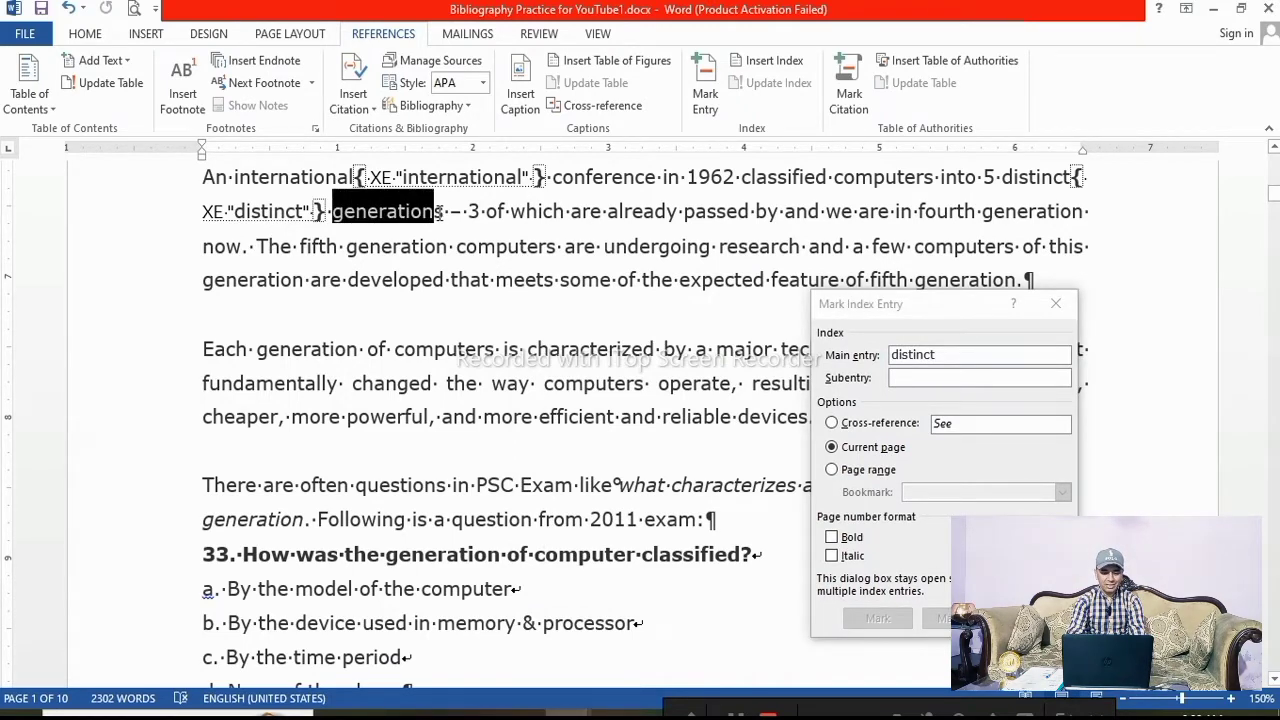
{"action": "left_click", "coordinate": [936, 356]}
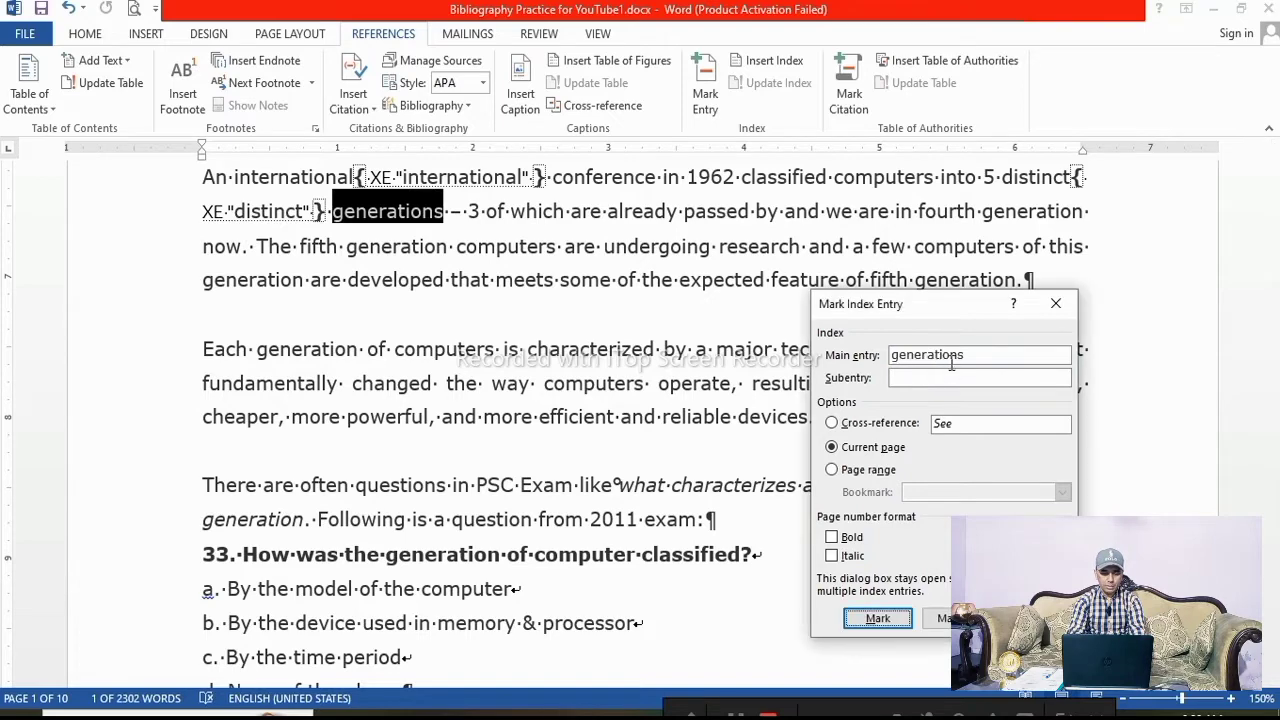
{"action": "left_click", "coordinate": [878, 620]}
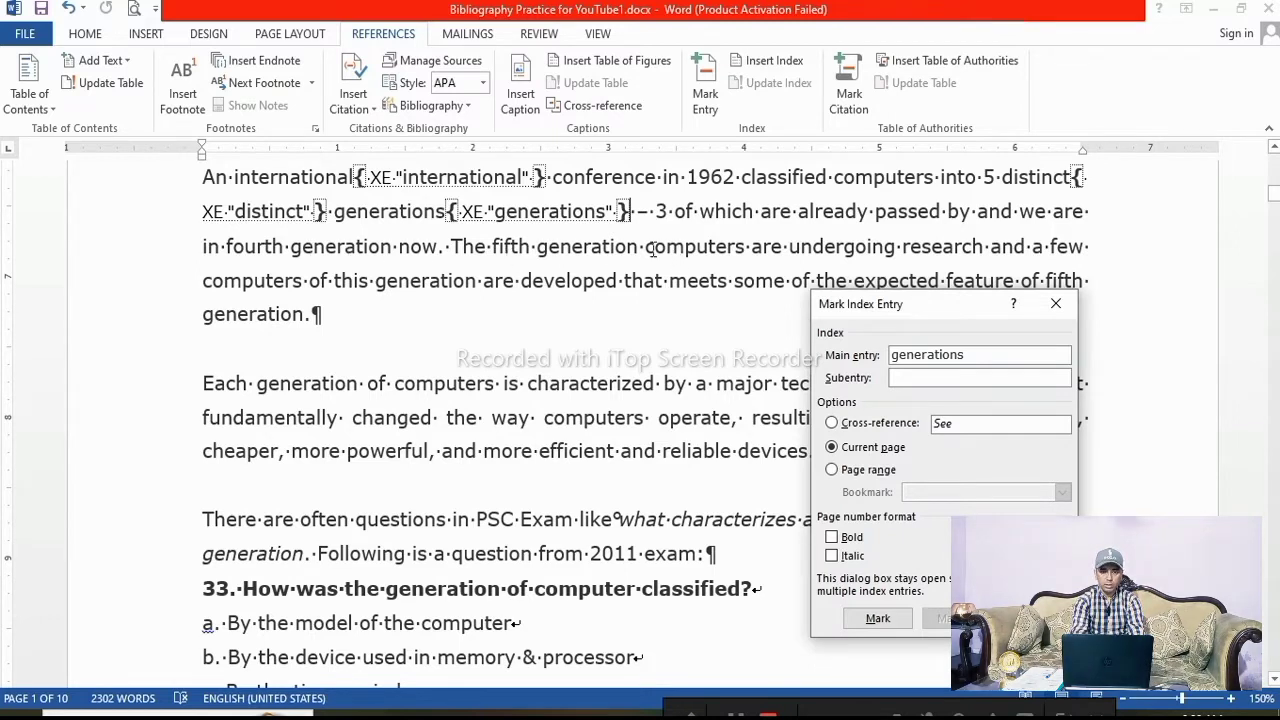
Mark the word "undergoing" as an index entry
{"action": "left_click", "coordinate": [795, 246]}
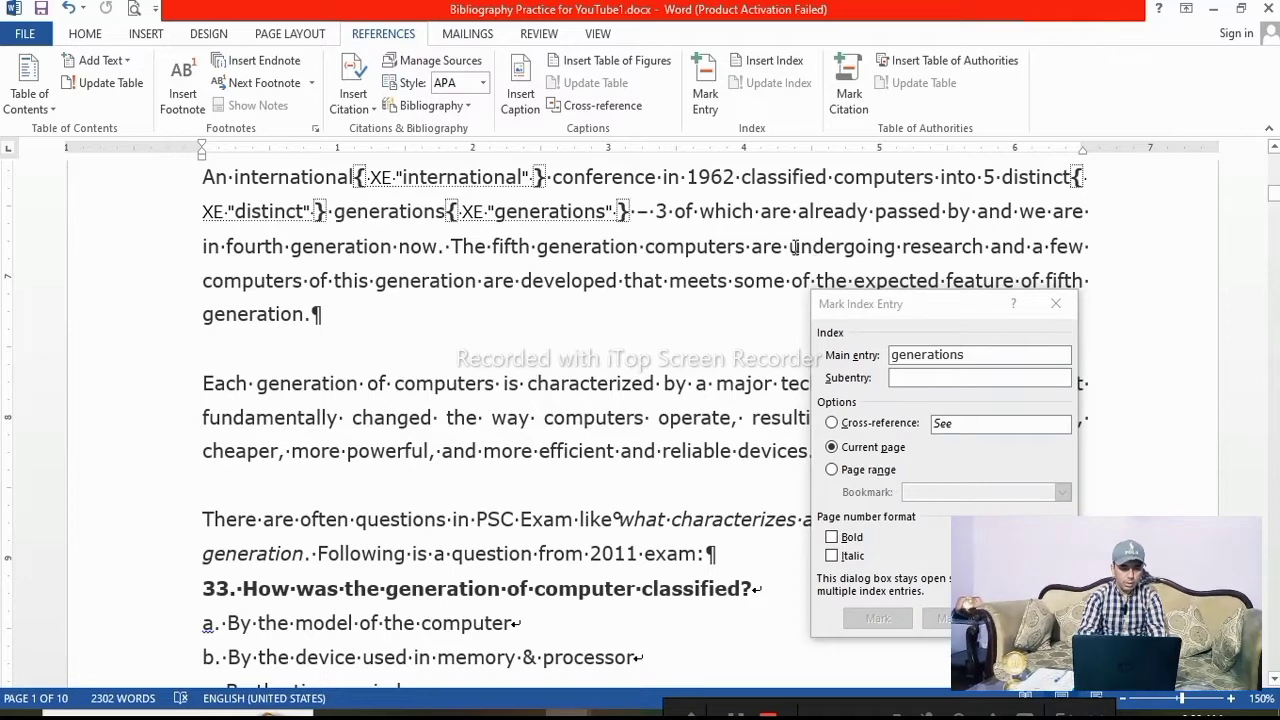
{"action": "left_click_drag", "start_coordinate": [790, 246], "coordinate": [895, 246]}
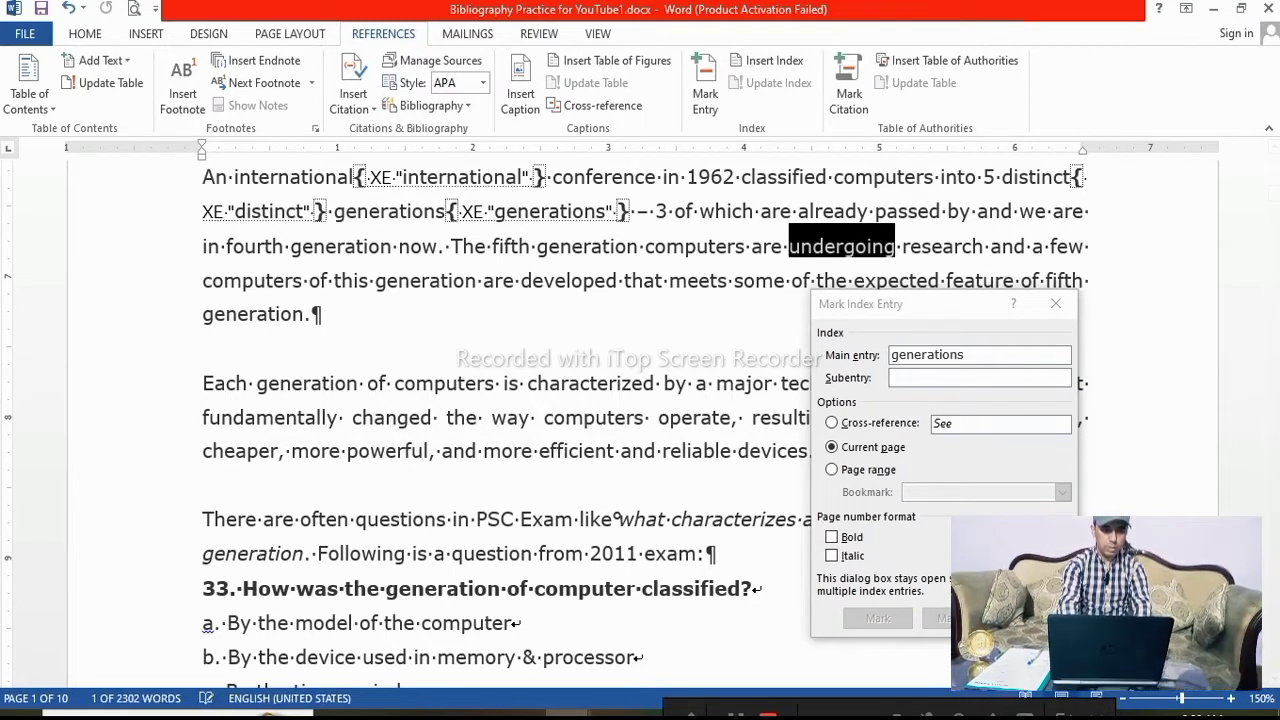
{"action": "left_click", "coordinate": [965, 356]}
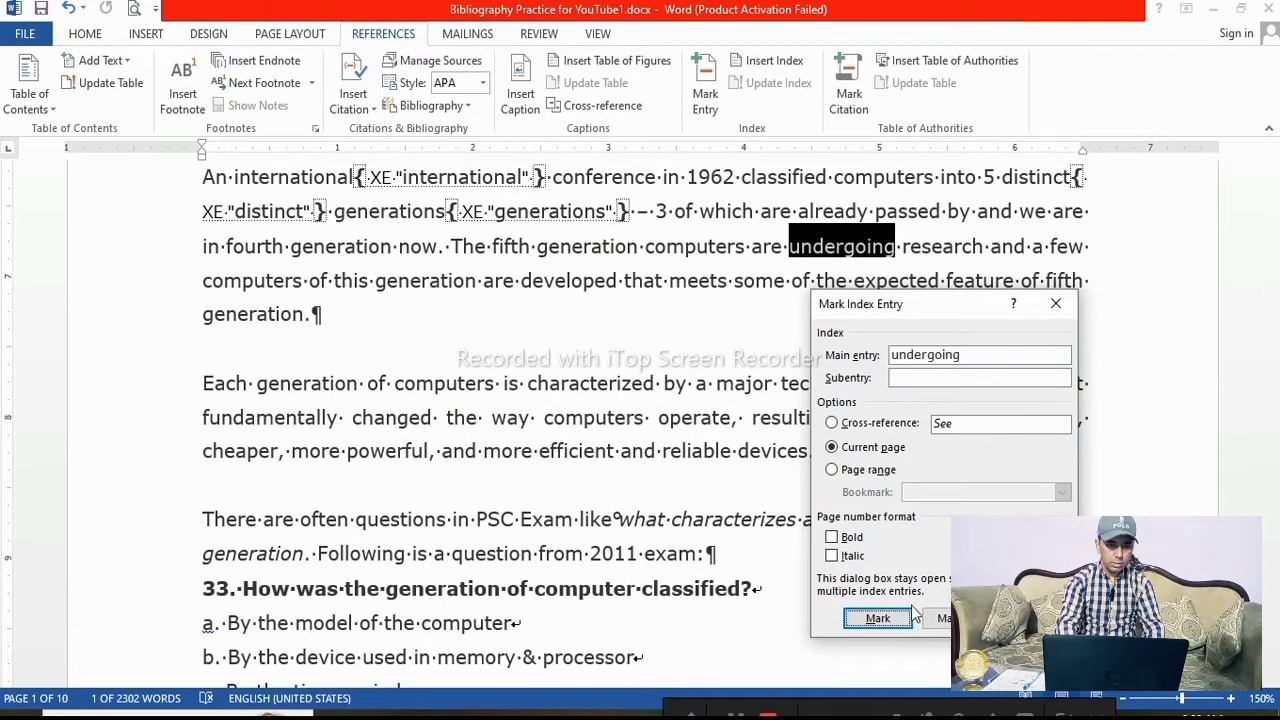
{"action": "left_click", "coordinate": [877, 618]}
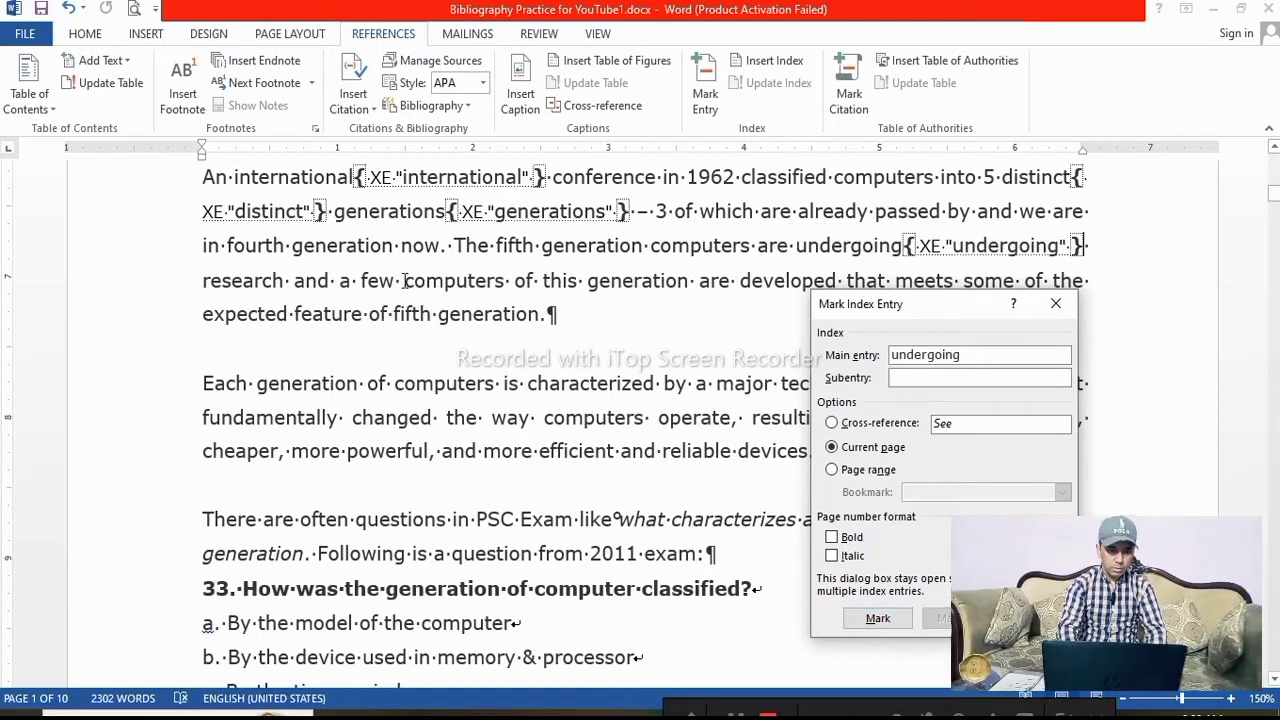
Mark the word "expected" and the Japan's Ministry of International Trade and Industry (MITI) table cell as index entries
{"action": "double_click", "coordinate": [208, 315]}
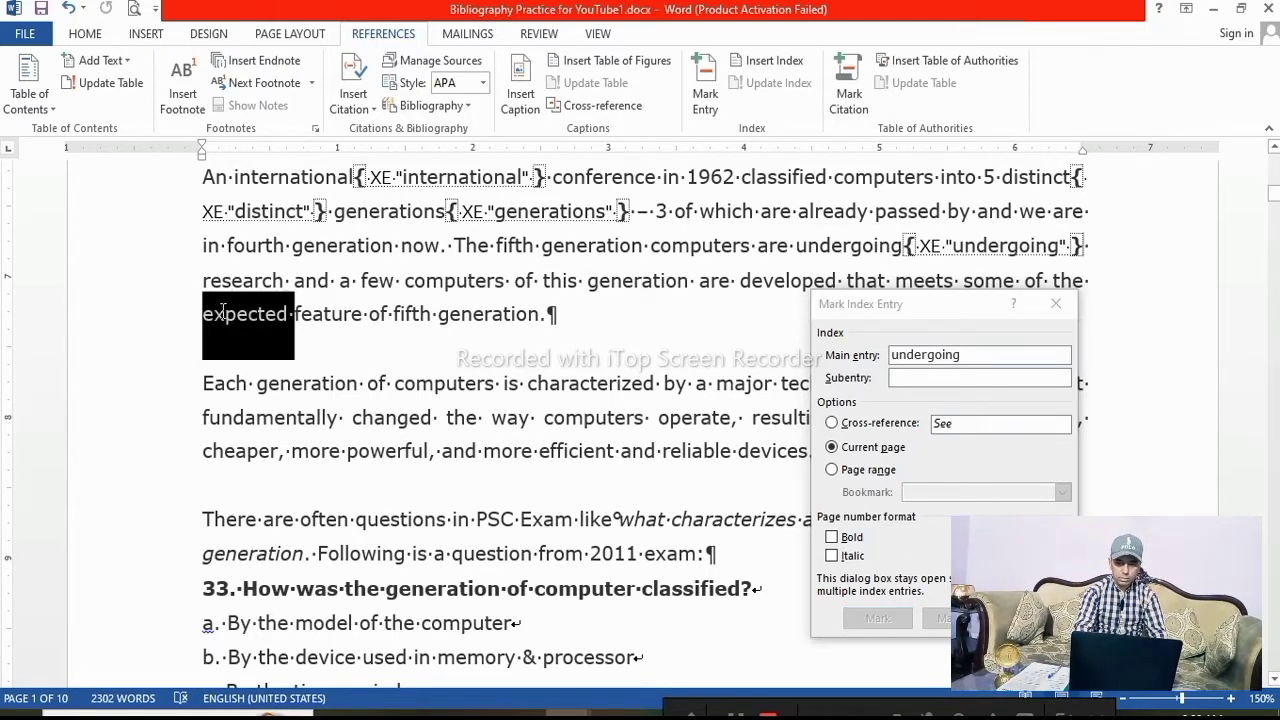
{"action": "left_click", "coordinate": [950, 355]}
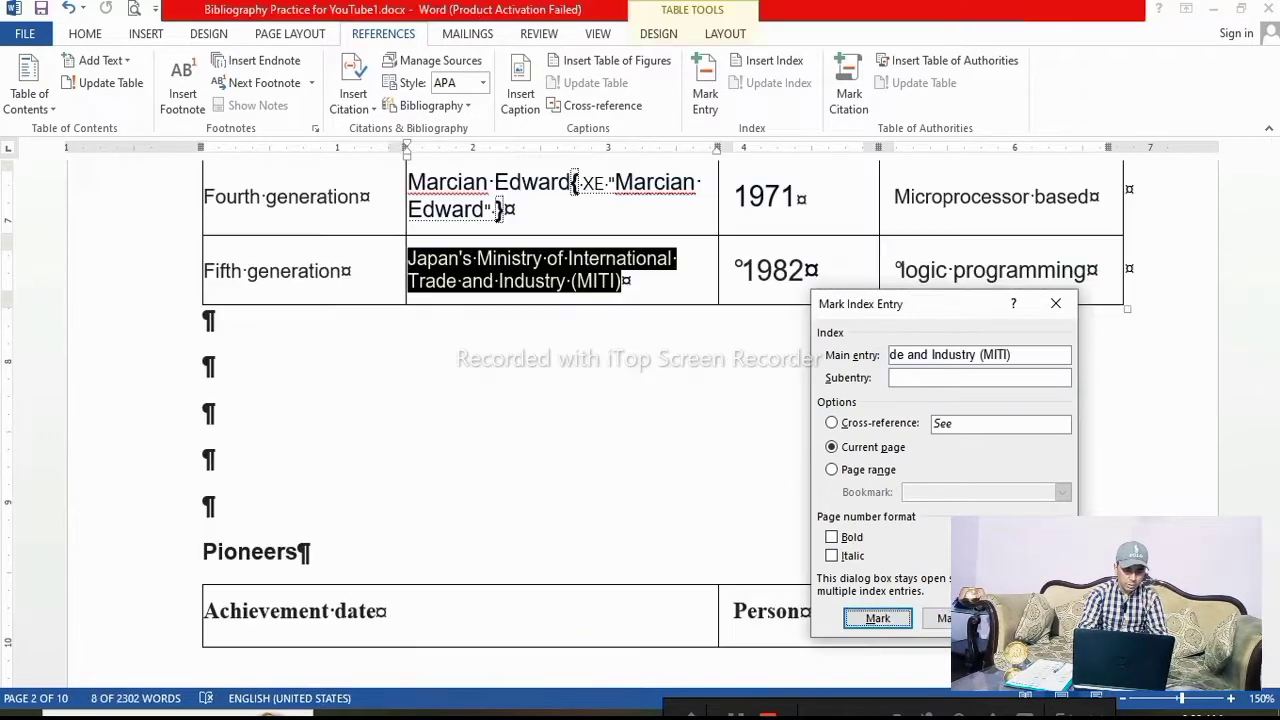
{"action": "left_click", "coordinate": [877, 618]}
{"action": "scroll", "coordinate": [414, 277], "scroll_direction": "down", "scroll_amount": 15}
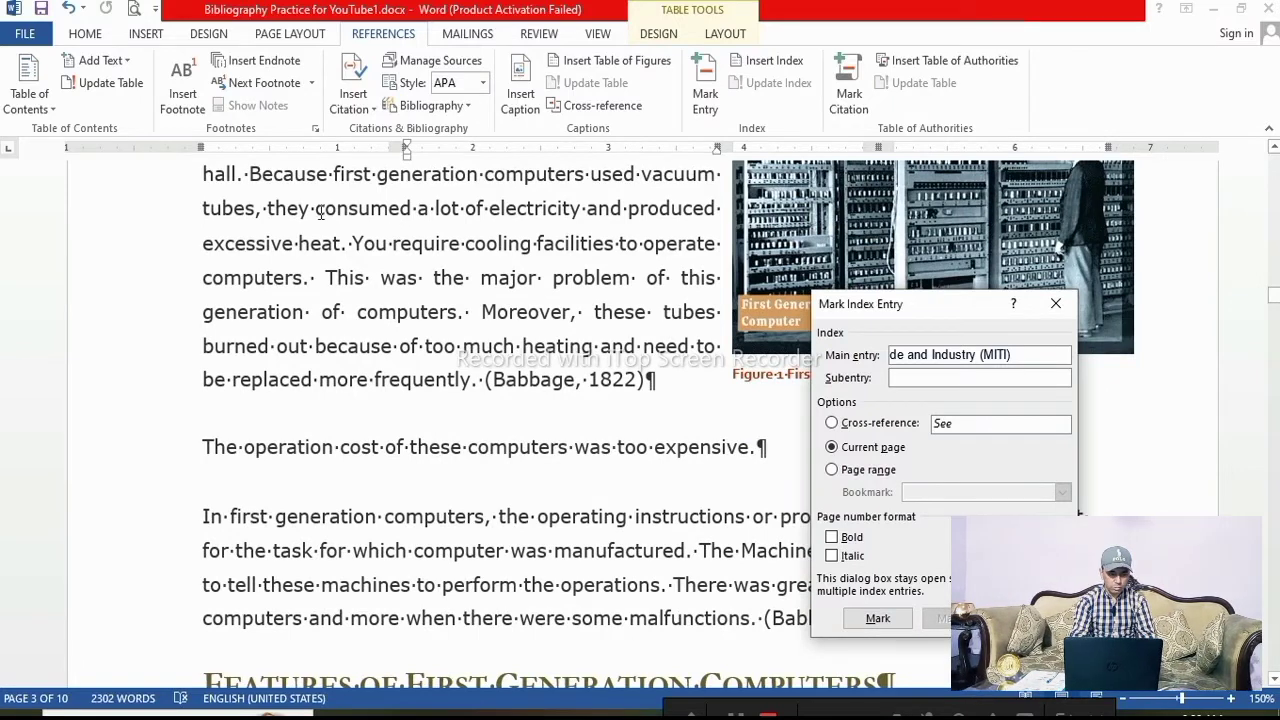
Mark the word "consumed" in the first-generation paragraph as an index entry
{"action": "left_click", "coordinate": [317, 208]}
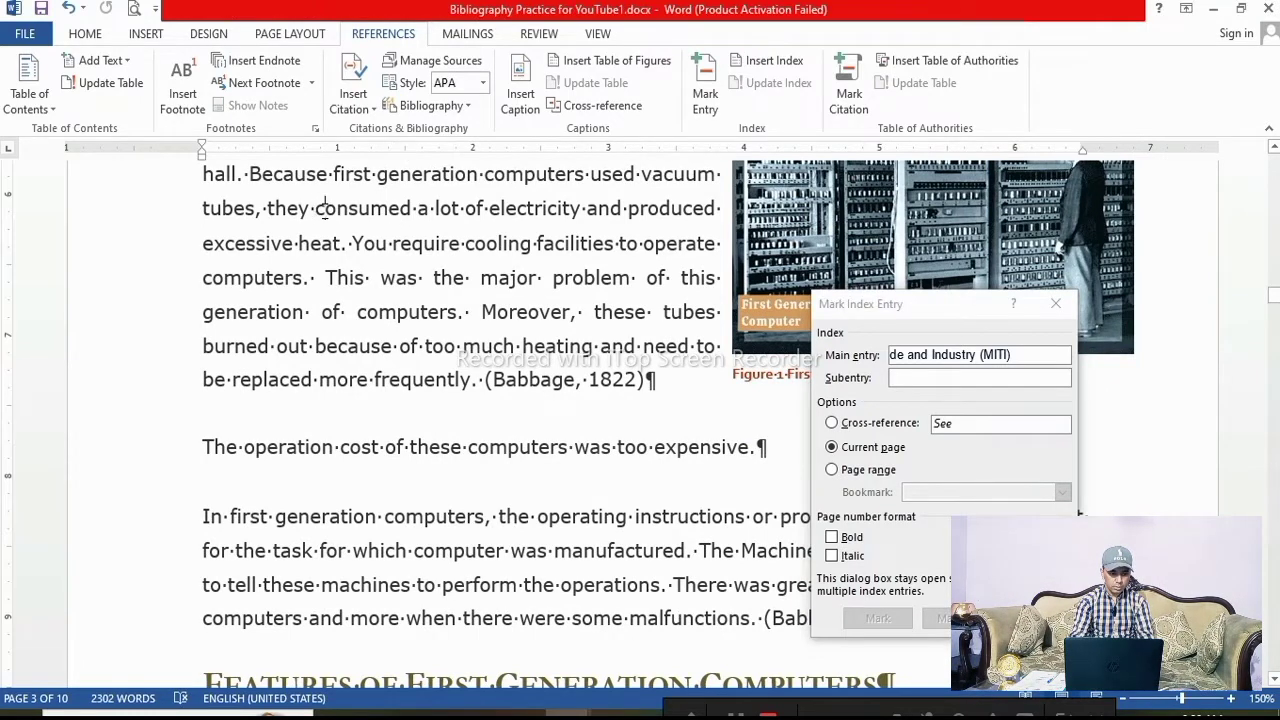
{"action": "double_click", "coordinate": [322, 208]}
{"action": "left_click", "coordinate": [881, 537]}
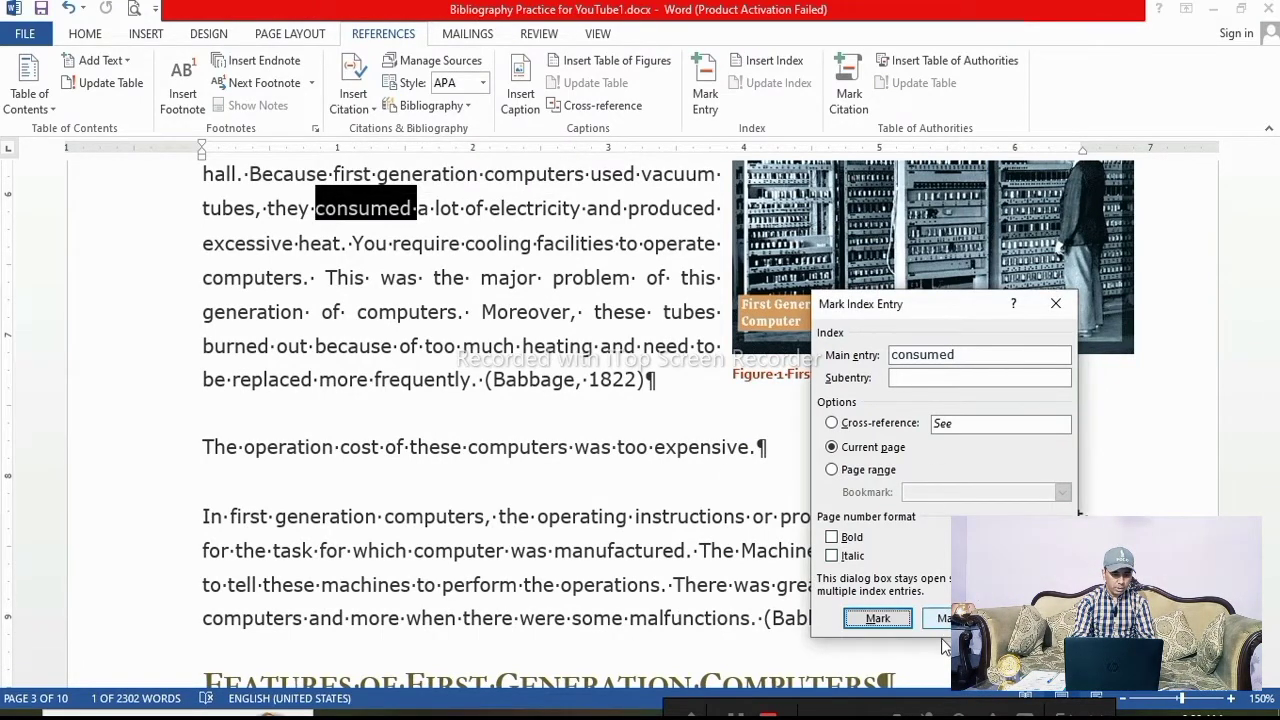
{"action": "left_click", "coordinate": [878, 618]}
{"action": "scroll", "coordinate": [320, 338], "scroll_direction": "down", "scroll_amount": 5}
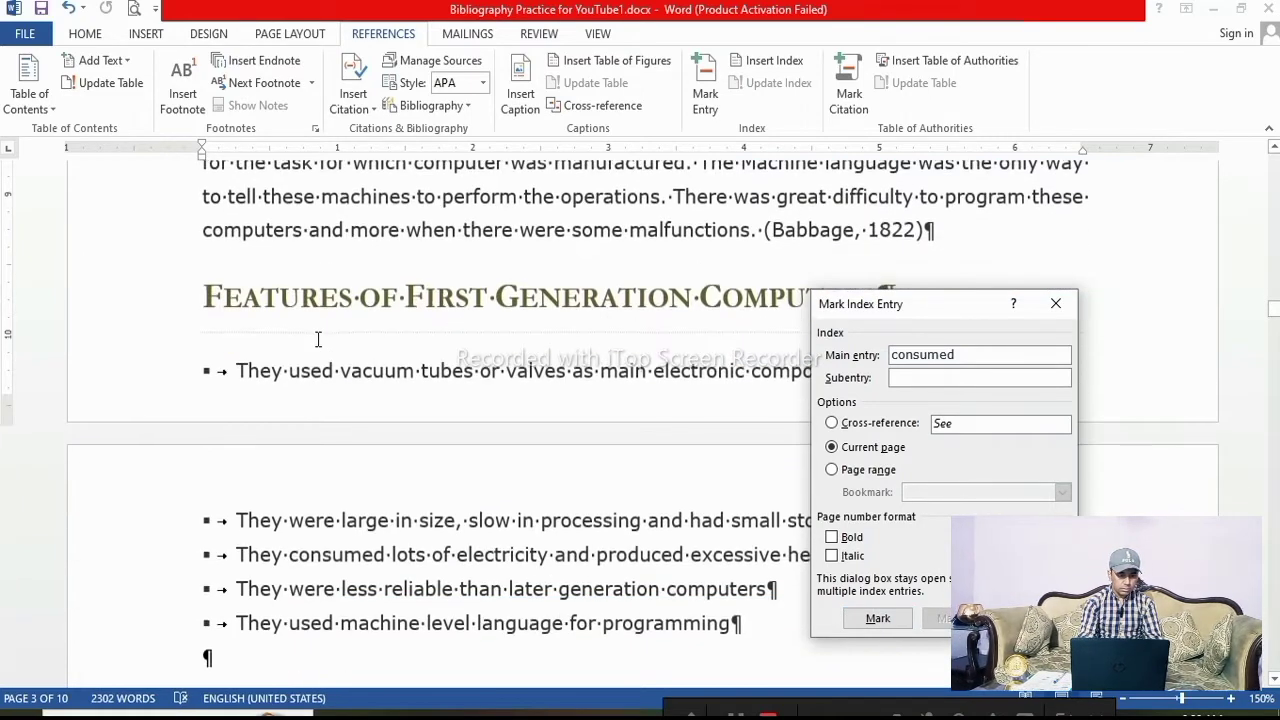
Mark the word "reliable" in the first-generation features list as an index entry
{"action": "scroll", "coordinate": [318, 340], "scroll_direction": "down", "scroll_amount": 5}
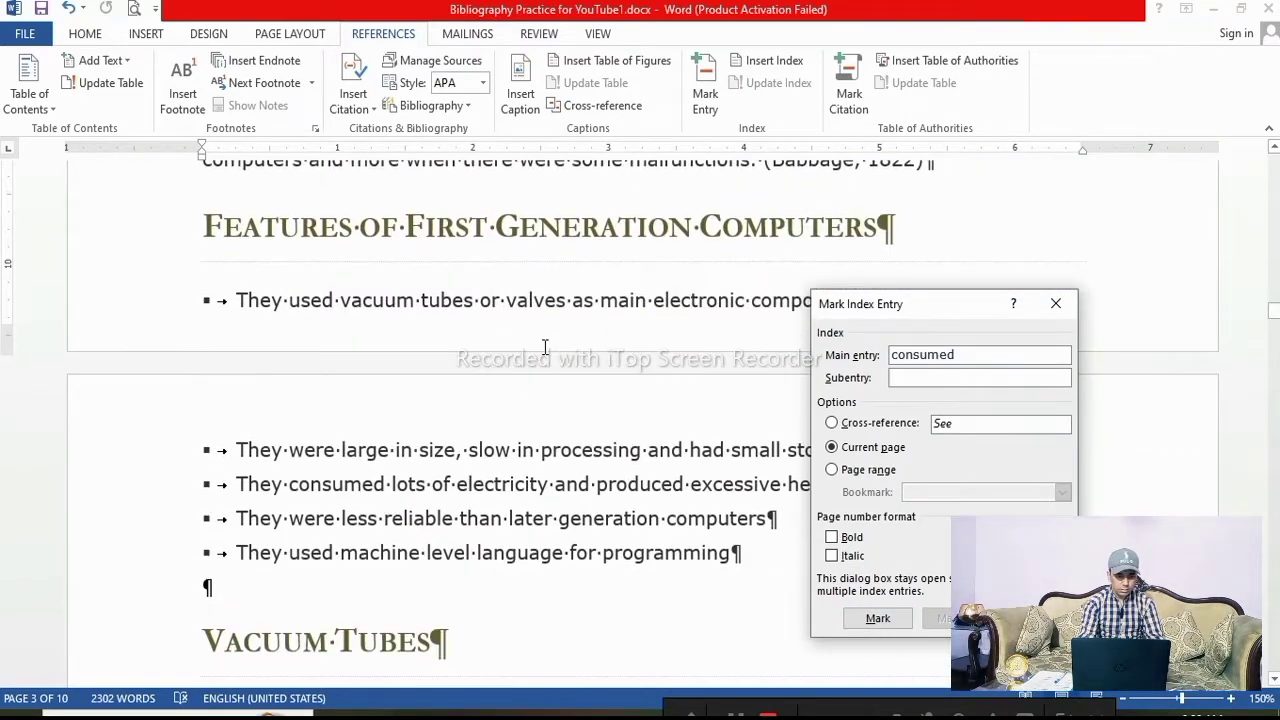
{"action": "double_click", "coordinate": [415, 236]}
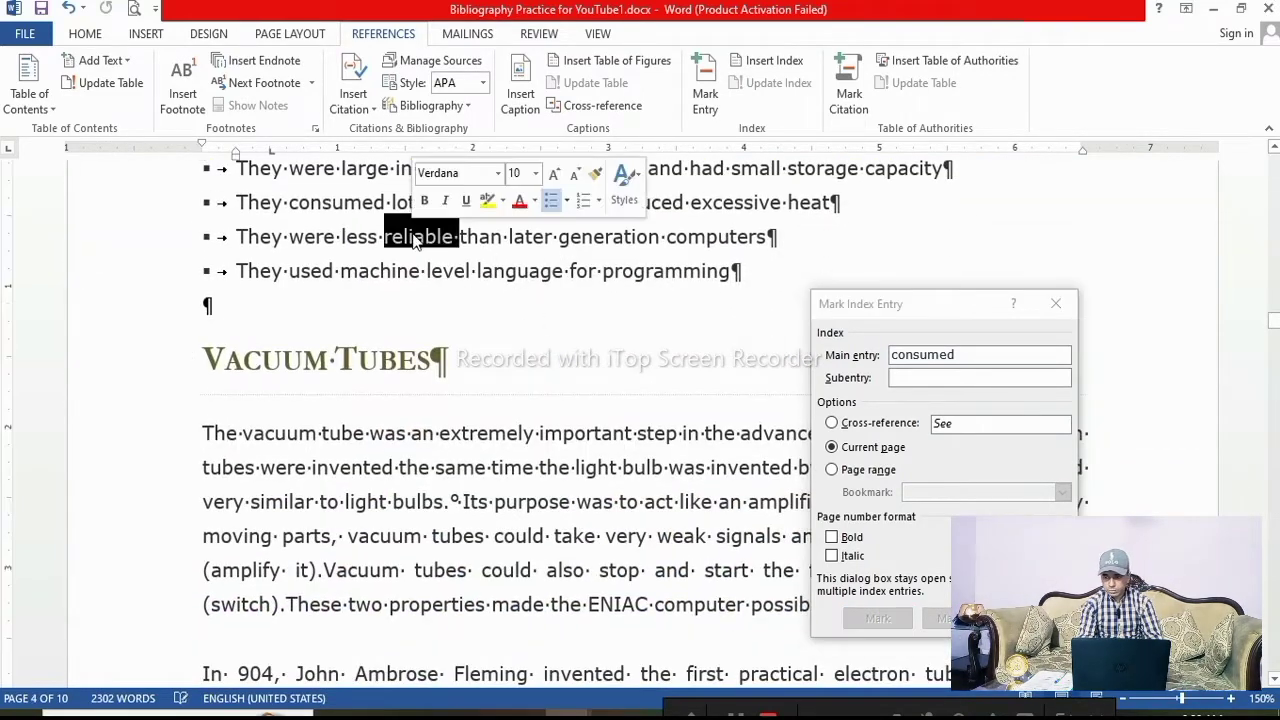
{"action": "left_click", "coordinate": [961, 377]}
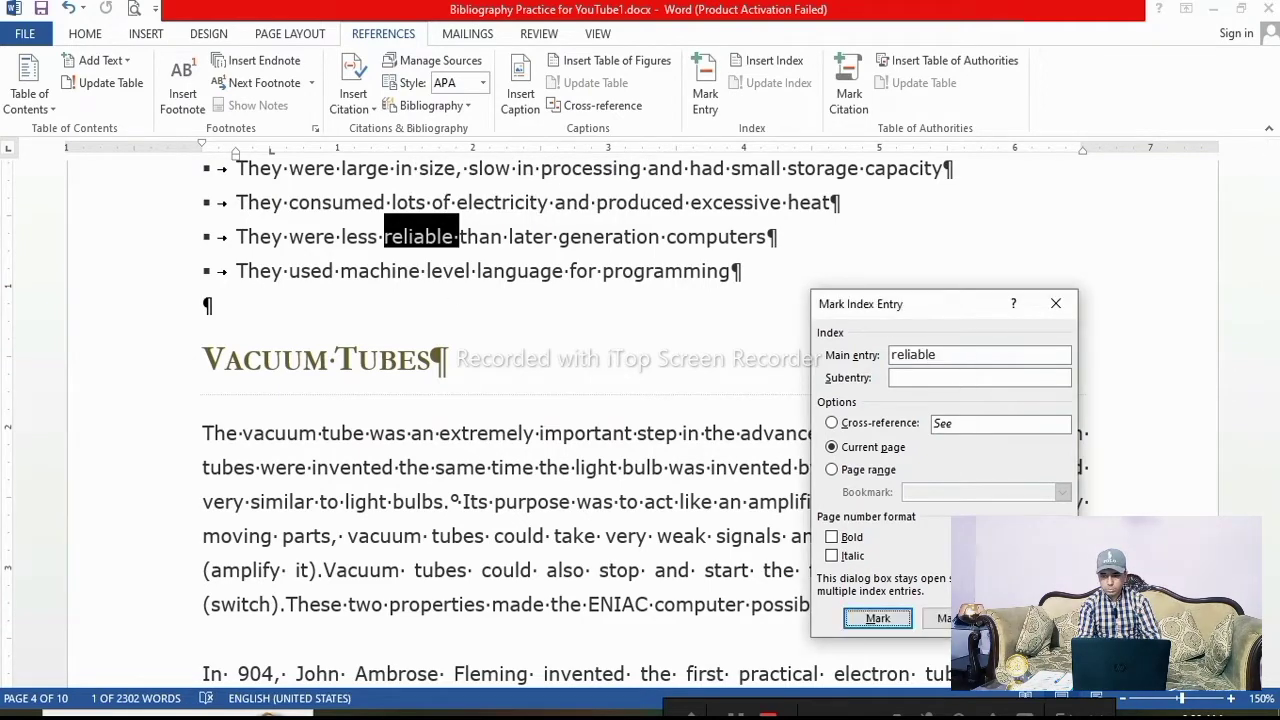
{"action": "left_click", "coordinate": [878, 618]}
{"action": "scroll", "coordinate": [300, 355], "scroll_direction": "down", "scroll_amount": 4}
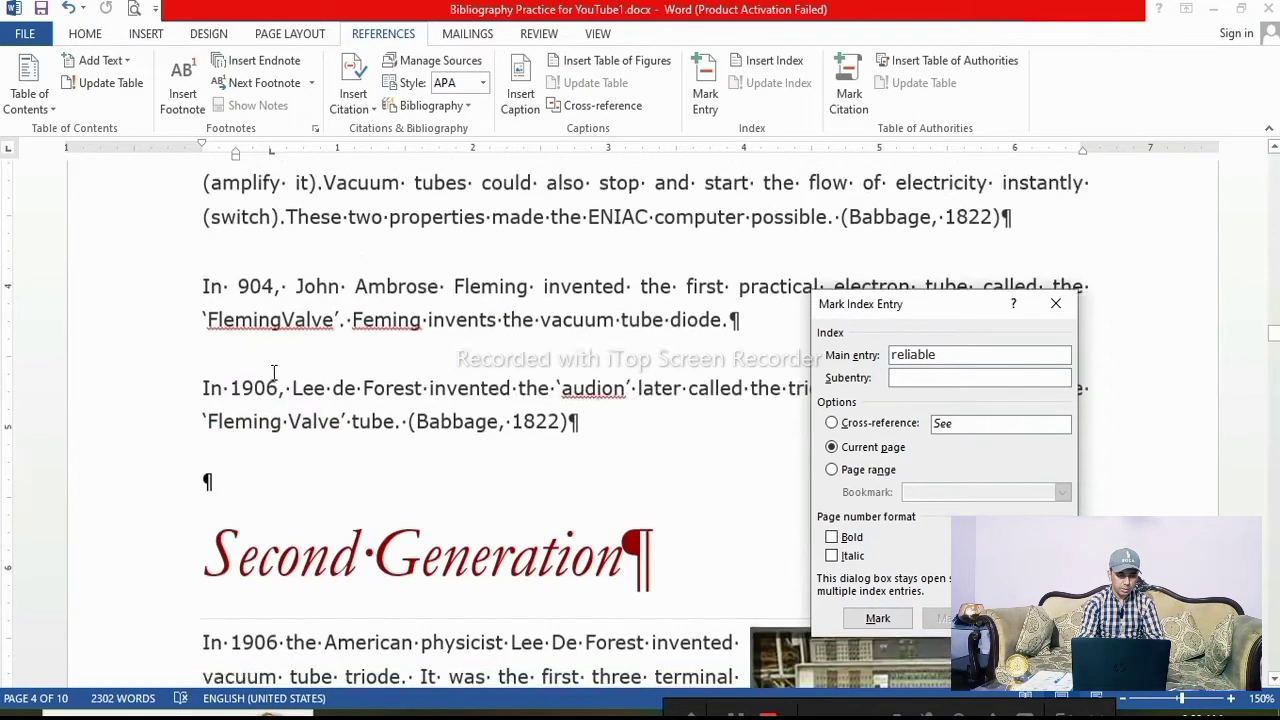
Mark the word "Ambrose" in the Fleming vacuum tube sentence as an index entry
{"action": "scroll", "coordinate": [274, 372], "scroll_direction": "down", "scroll_amount": 1}
{"action": "double_click", "coordinate": [388, 251]}
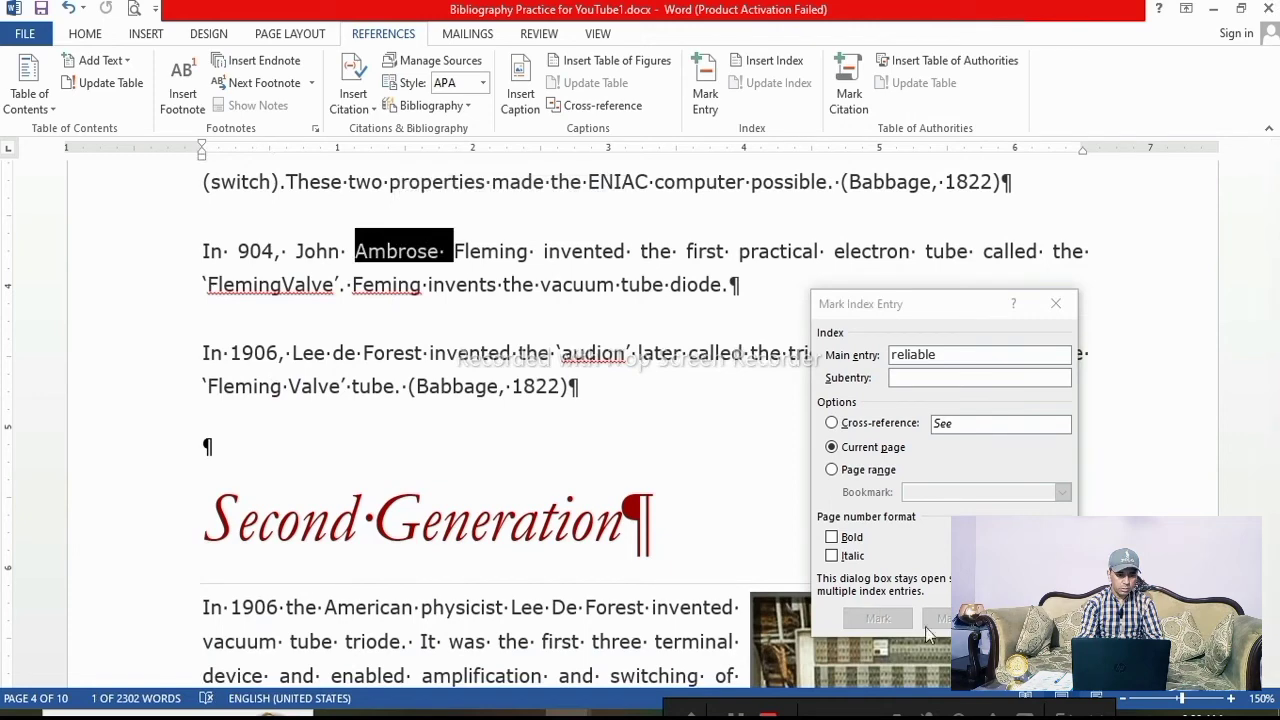
{"action": "left_click", "coordinate": [907, 358]}
{"action": "left_click", "coordinate": [900, 622]}
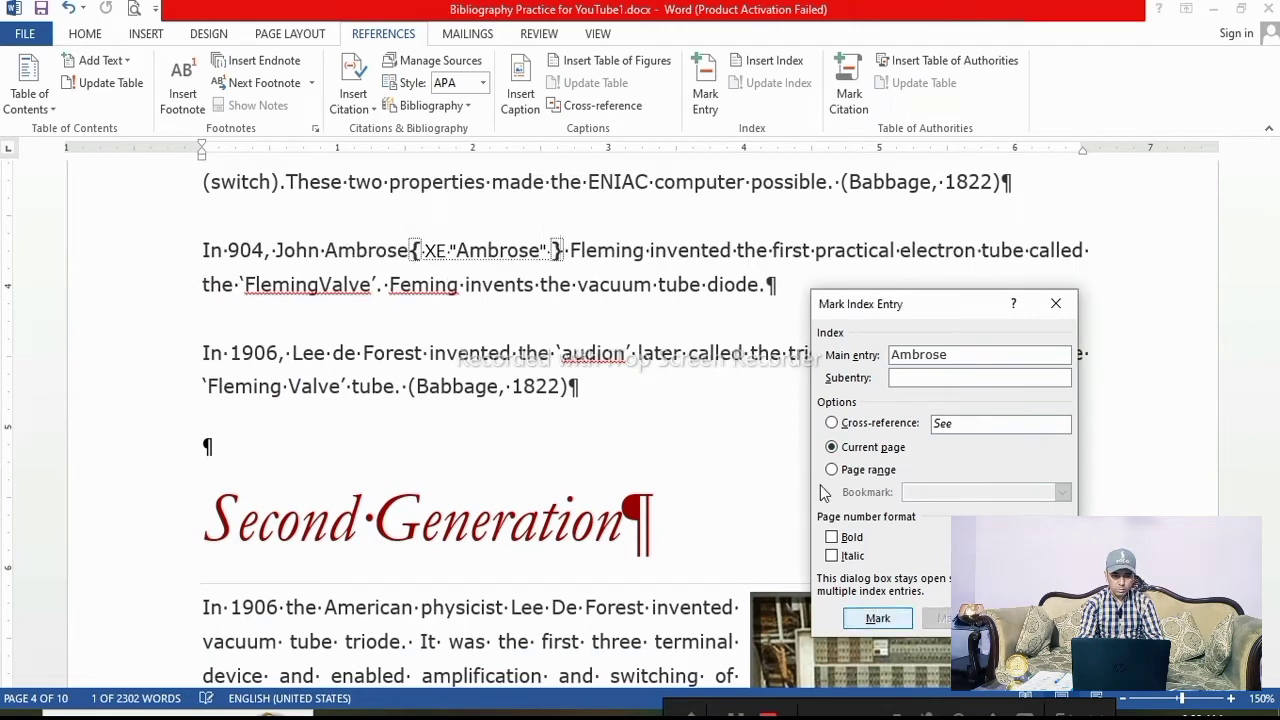
{"action": "scroll", "coordinate": [459, 328], "scroll_direction": "down", "scroll_amount": 5}
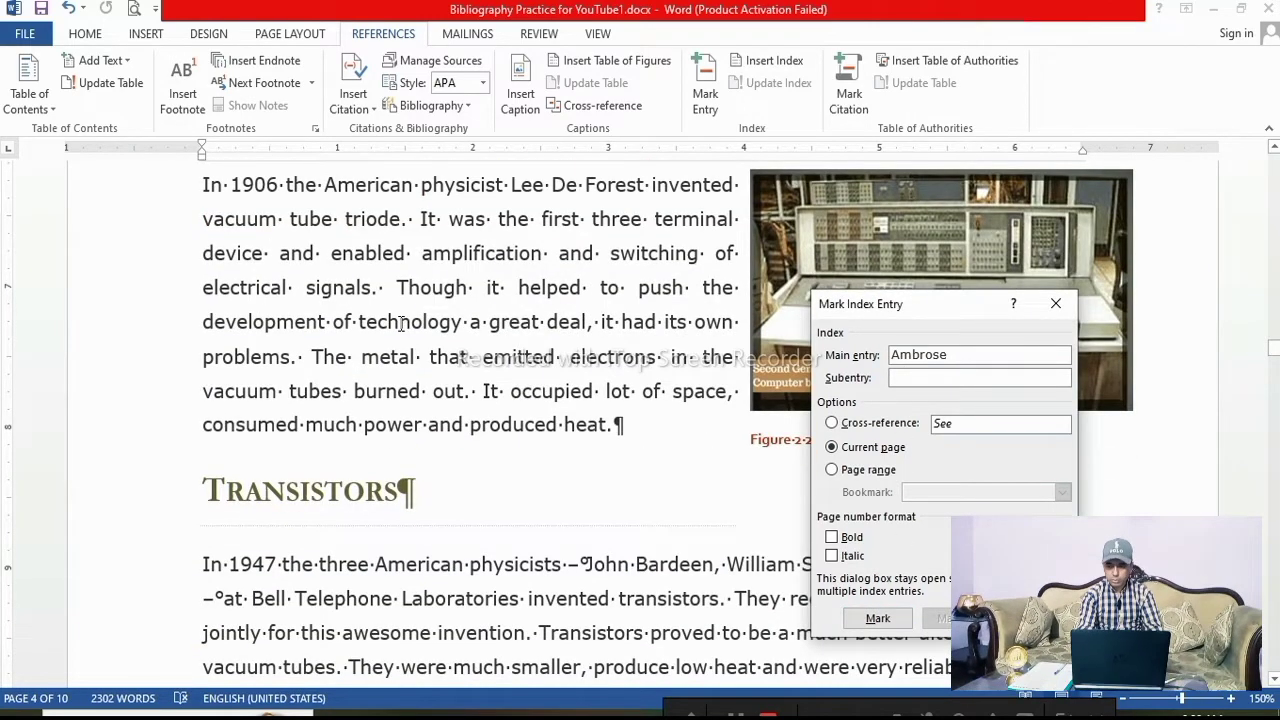
Mark the word "technology" in the second-generation paragraph as an index entry and close the Mark Index Entry dialog
{"action": "double_click", "coordinate": [459, 322]}
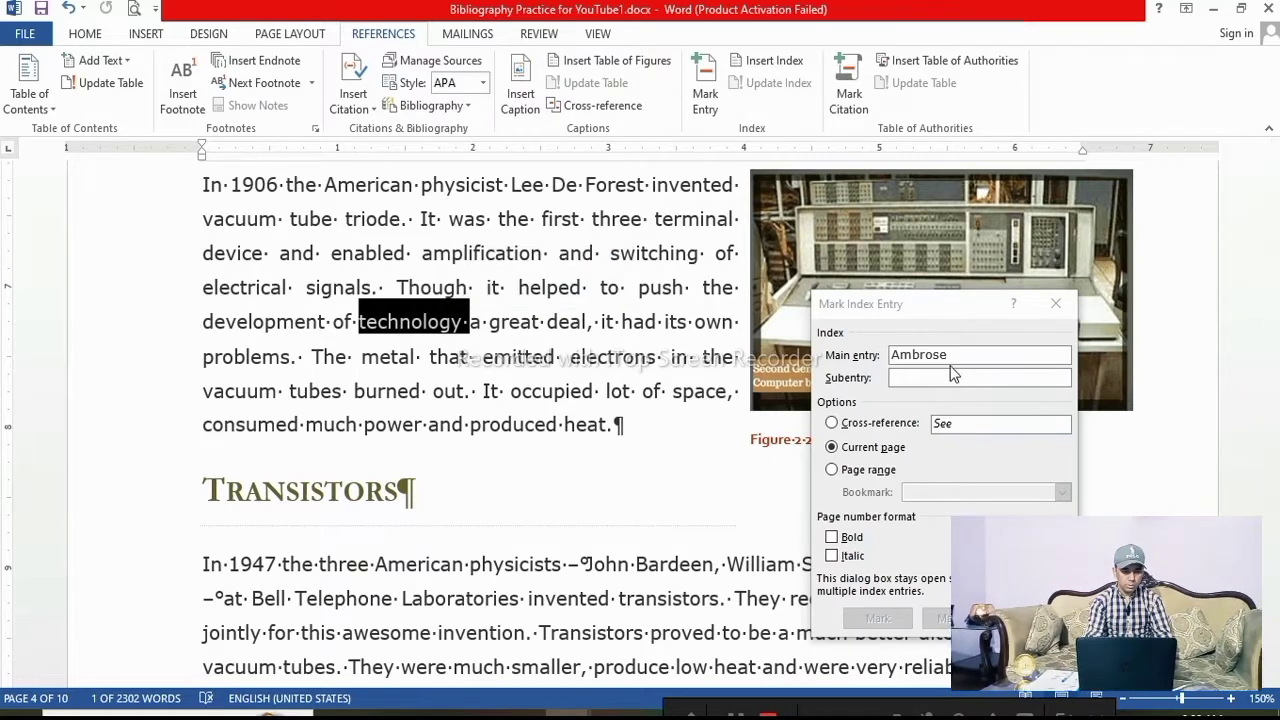
{"action": "left_click", "coordinate": [884, 622]}
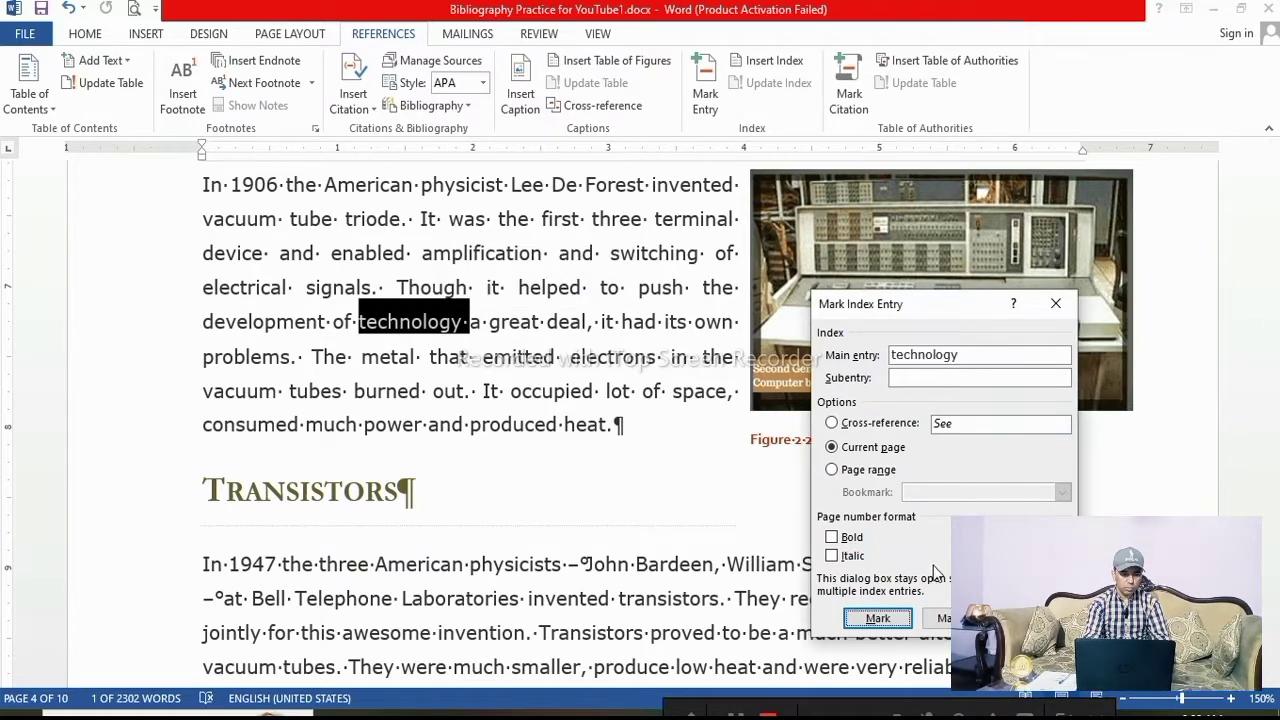
{"action": "left_click", "coordinate": [878, 619]}
{"action": "left_click", "coordinate": [1036, 618]}
{"action": "scroll", "coordinate": [551, 451], "scroll_direction": "down", "scroll_amount": 20}
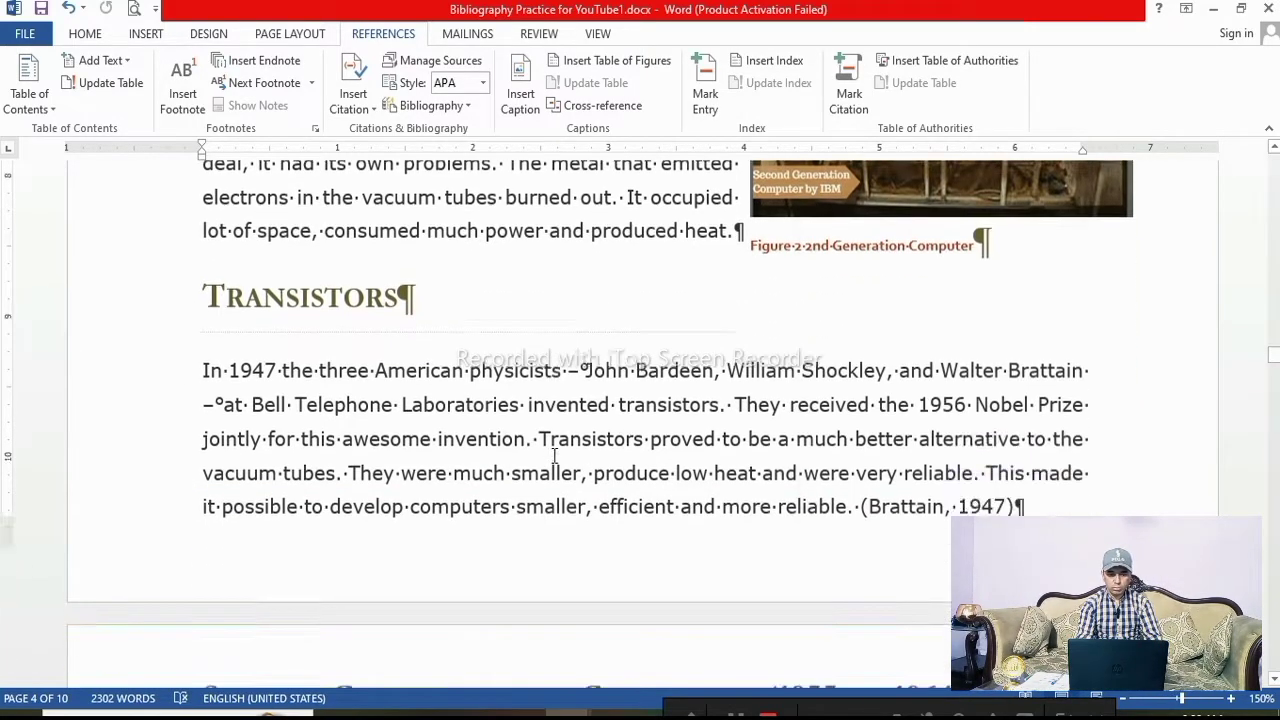
Insert three empty paragraphs above "The End" on the last page
{"action": "left_click_drag", "start_coordinate": [1274, 555], "coordinate": [1274, 641]}
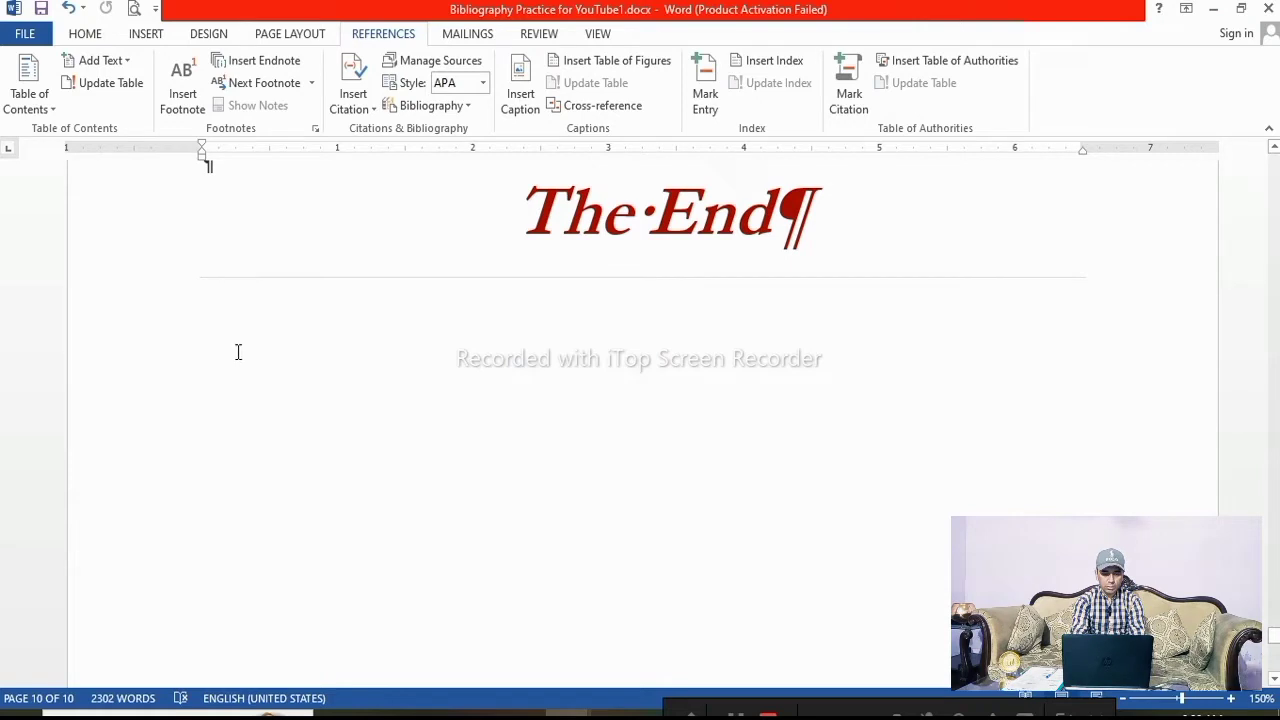
{"action": "left_click", "coordinate": [502, 295]}
{"action": "key", "text": "Return"}
{"action": "key", "text": "Return"}
{"action": "key", "text": "Return"}
{"action": "key", "text": "Return"}
{"action": "key", "text": "Return"}
{"action": "key", "text": "Return"}
{"action": "key", "text": "Return"}
{"action": "key", "text": "Return"}
{"action": "key", "text": "Return"}
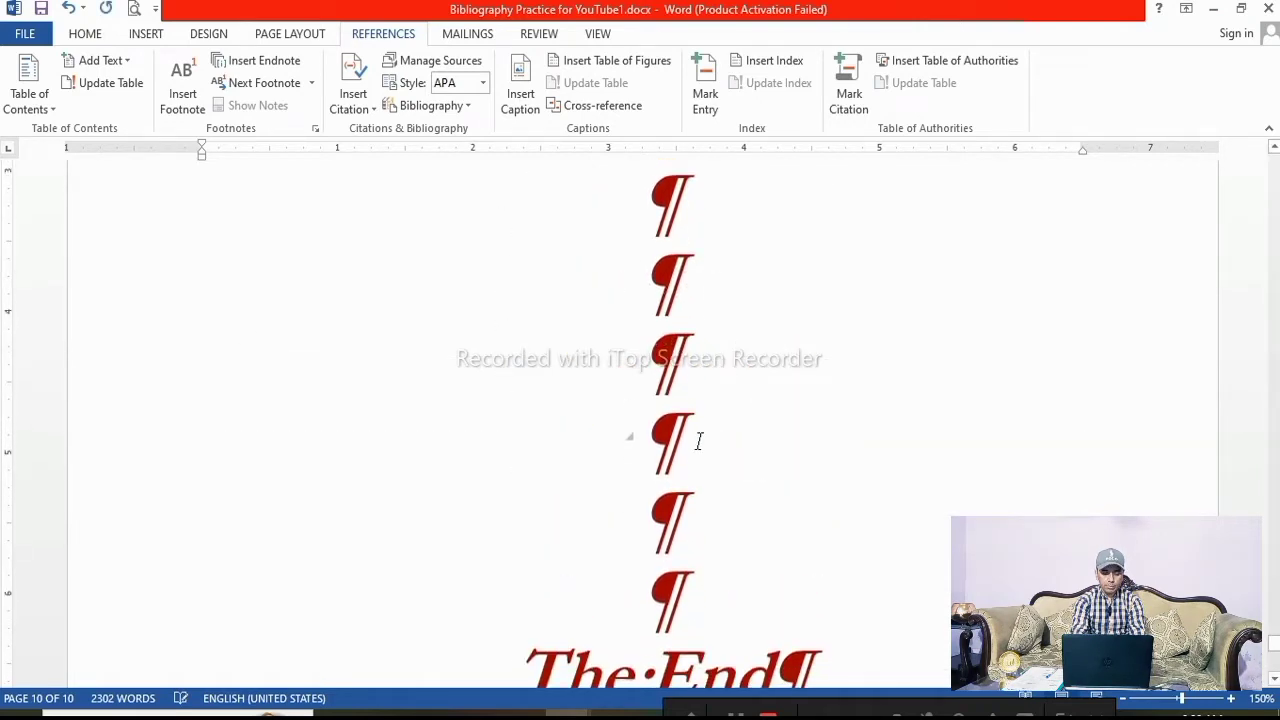
Hide the formatting marks in the document
{"action": "scroll", "coordinate": [680, 440], "scroll_direction": "up", "scroll_amount": 5}
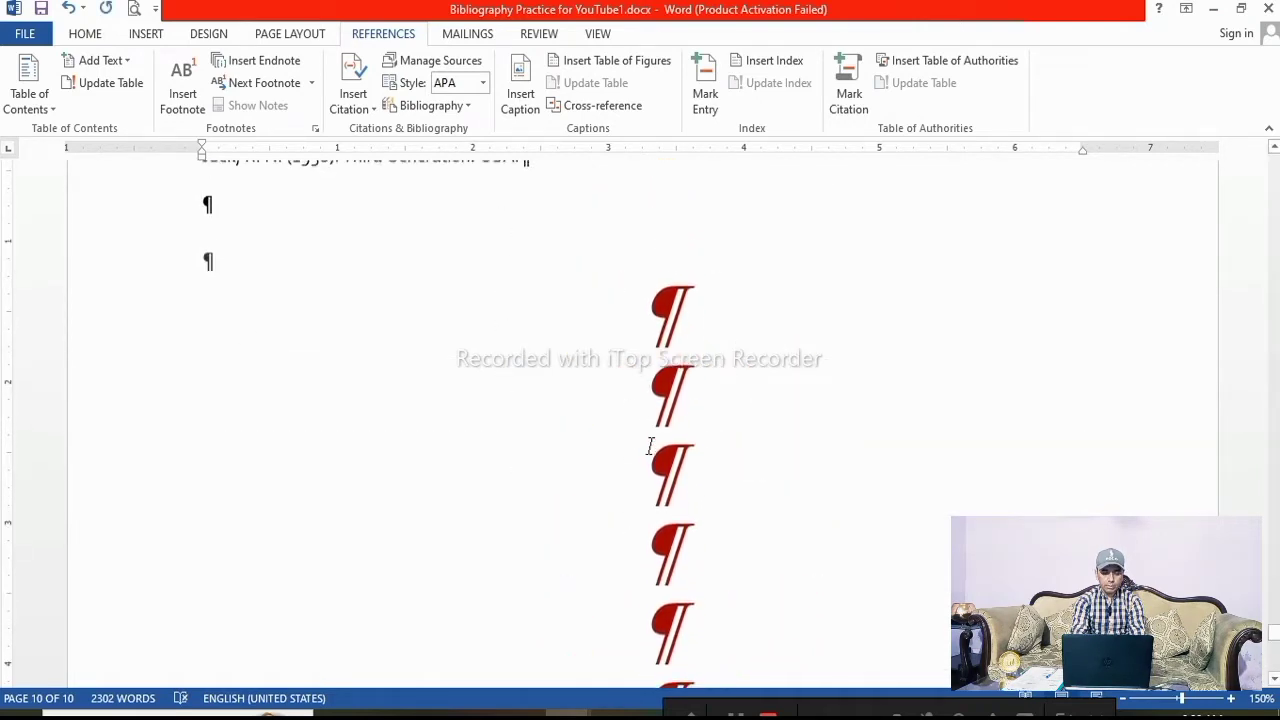
{"action": "left_click", "coordinate": [85, 34]}
{"action": "left_click", "coordinate": [639, 69]}
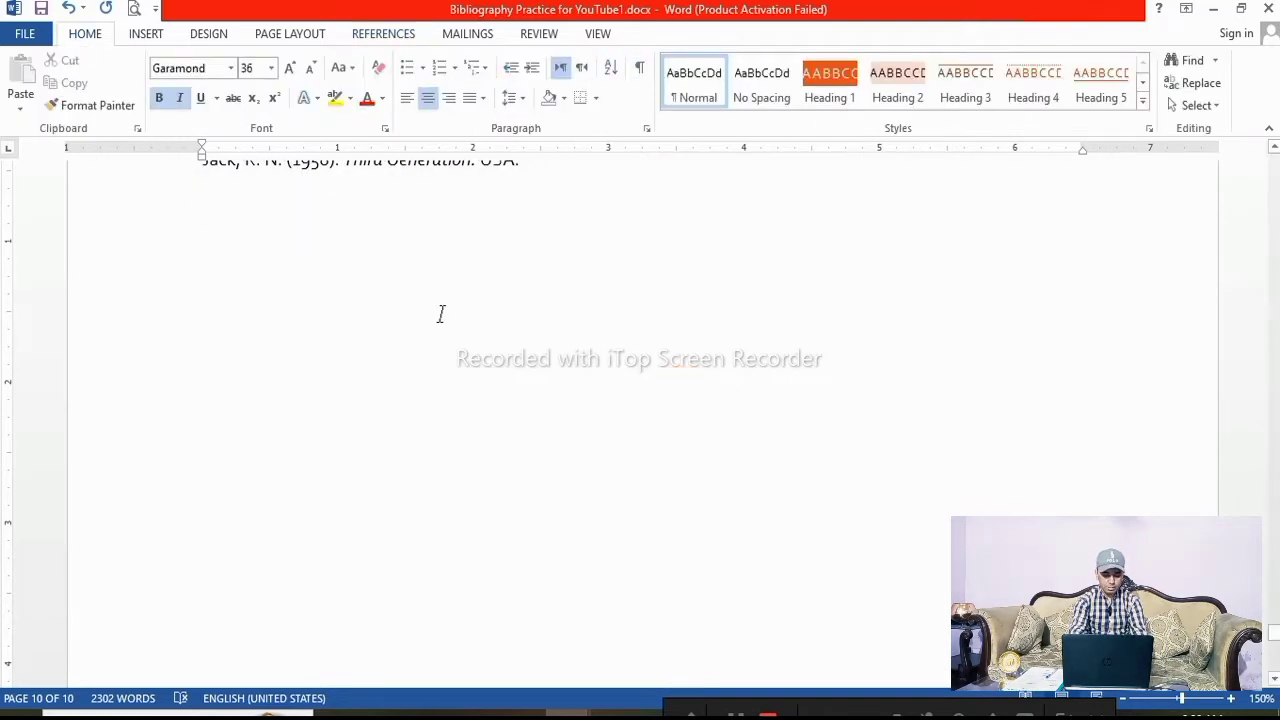
{"action": "scroll", "coordinate": [291, 370], "scroll_direction": "down", "scroll_amount": 4}
{"action": "scroll", "coordinate": [293, 370], "scroll_direction": "up", "scroll_amount": 5}
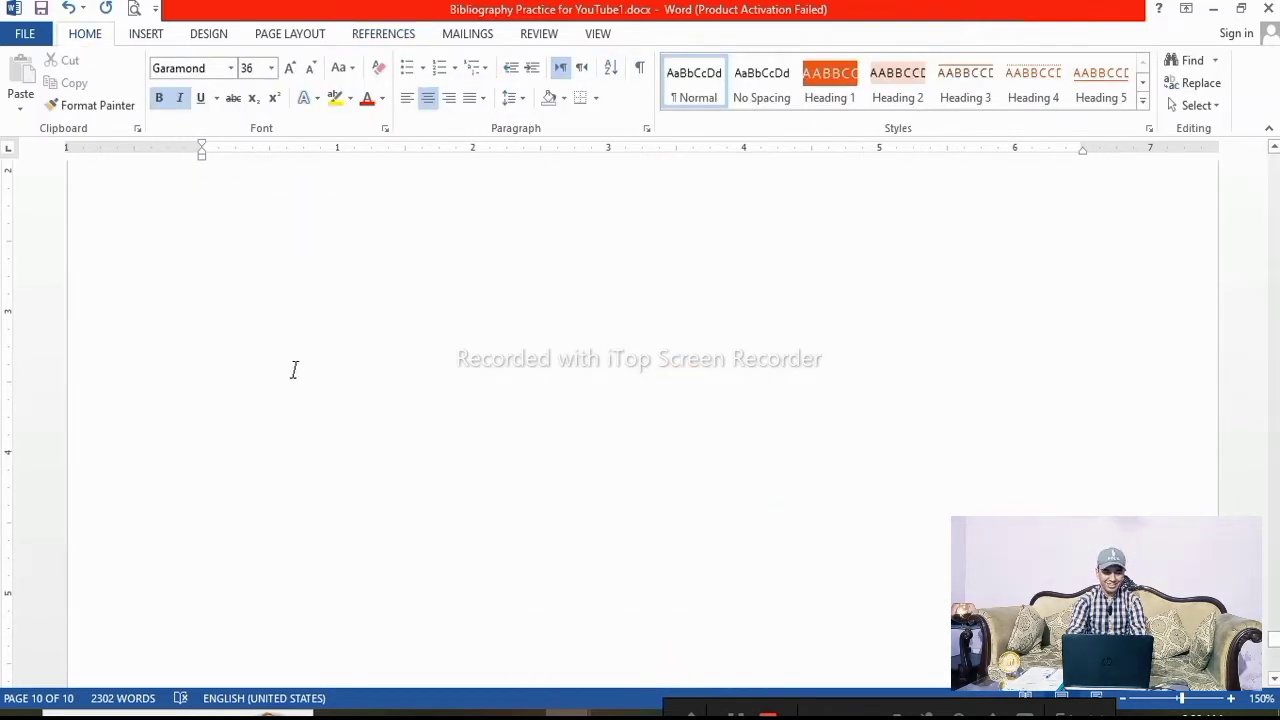
{"action": "scroll", "coordinate": [294, 370], "scroll_direction": "up", "scroll_amount": 1}
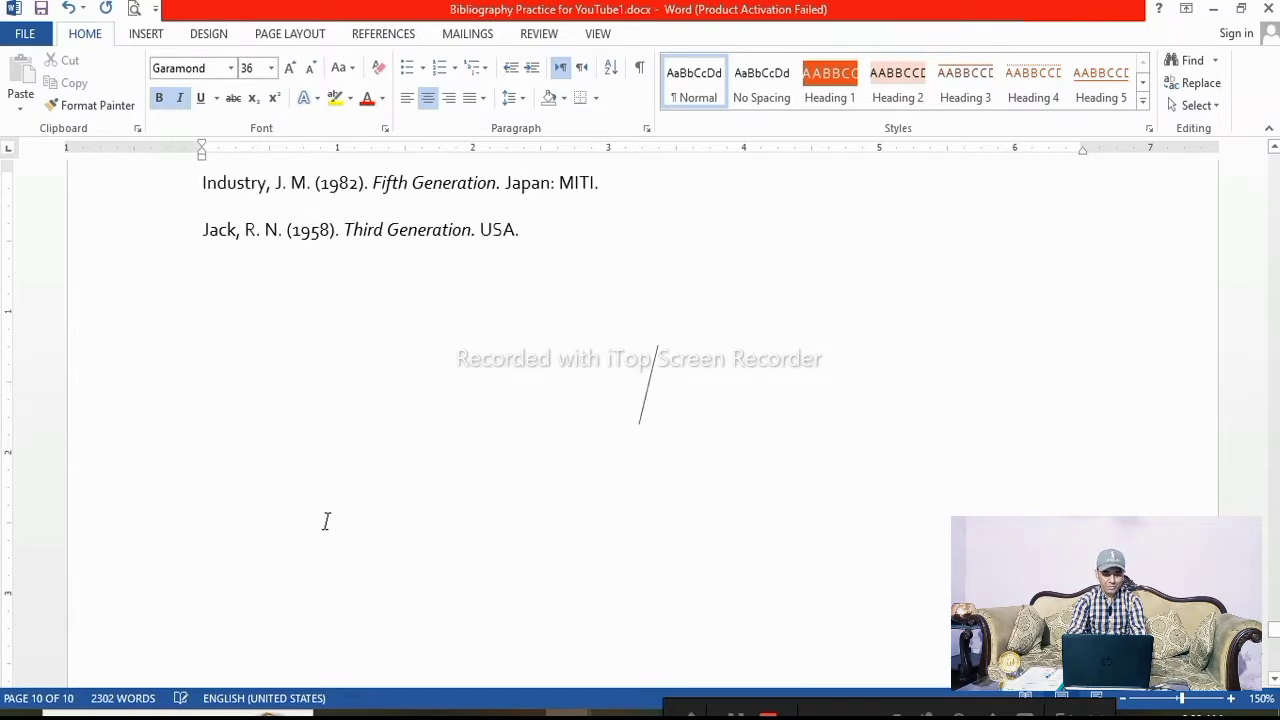
Type the heading "Index" on the last page after the bibliography
{"action": "type", "text": "Index"}
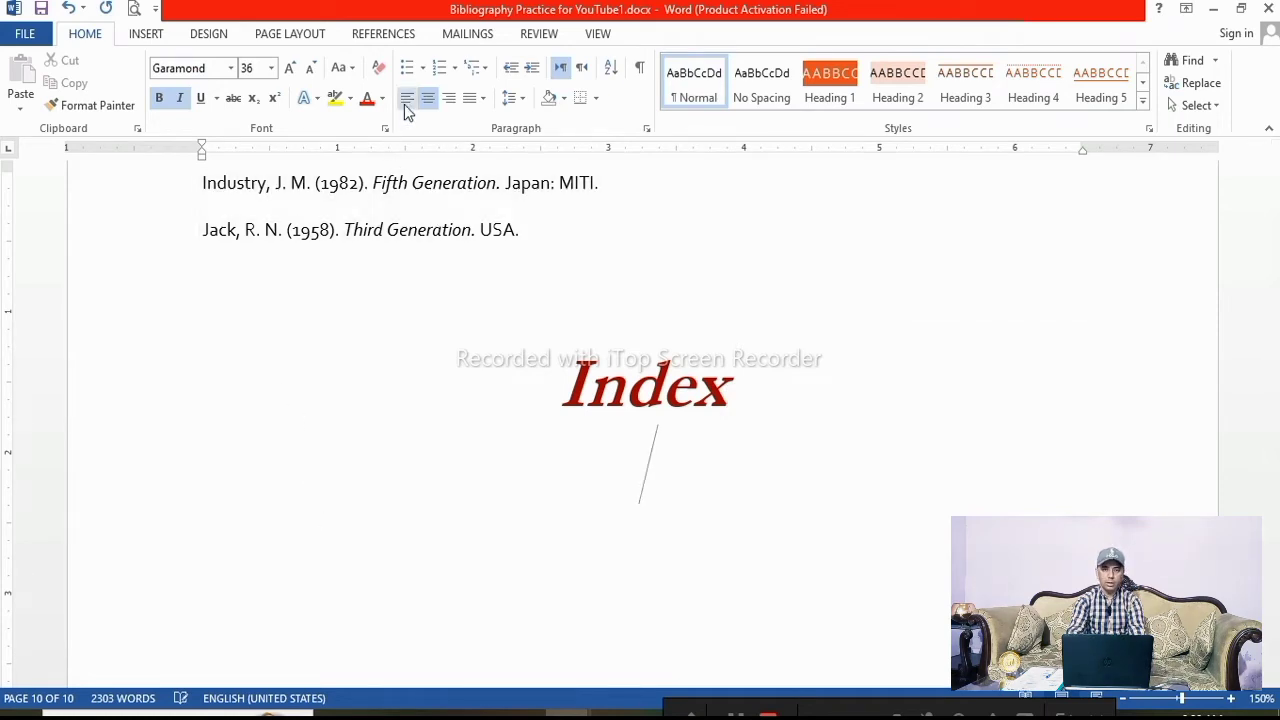
{"action": "left_click", "coordinate": [407, 97]}
{"action": "scroll", "coordinate": [293, 384], "scroll_direction": "down", "scroll_amount": 3}
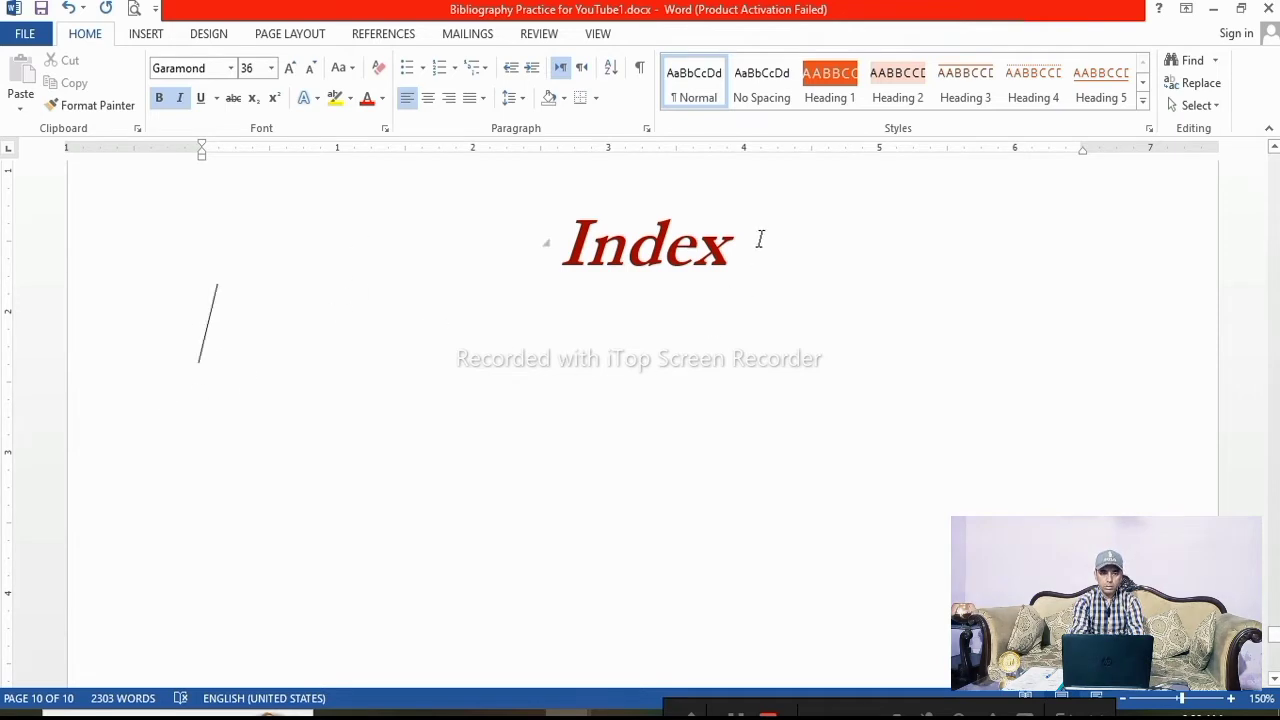
Insert an indented two-column index below the Index heading using the From template format
{"action": "left_click", "coordinate": [383, 36]}
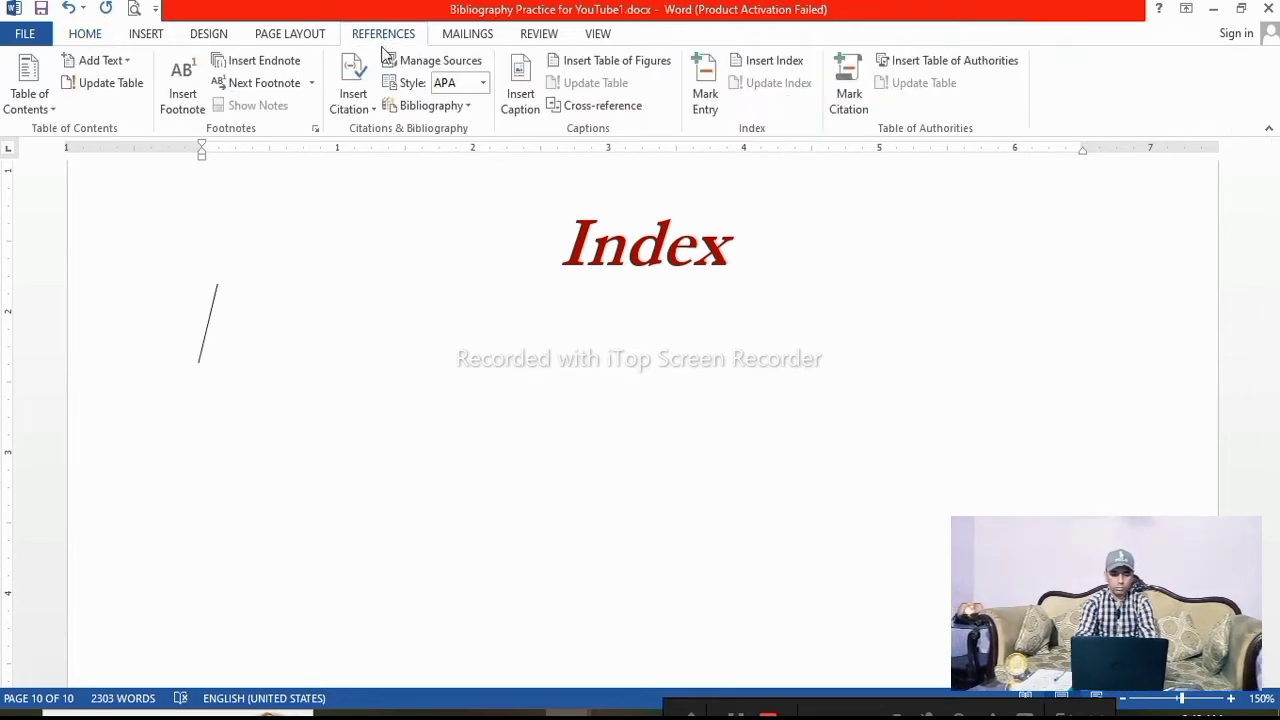
{"action": "left_click", "coordinate": [768, 61]}
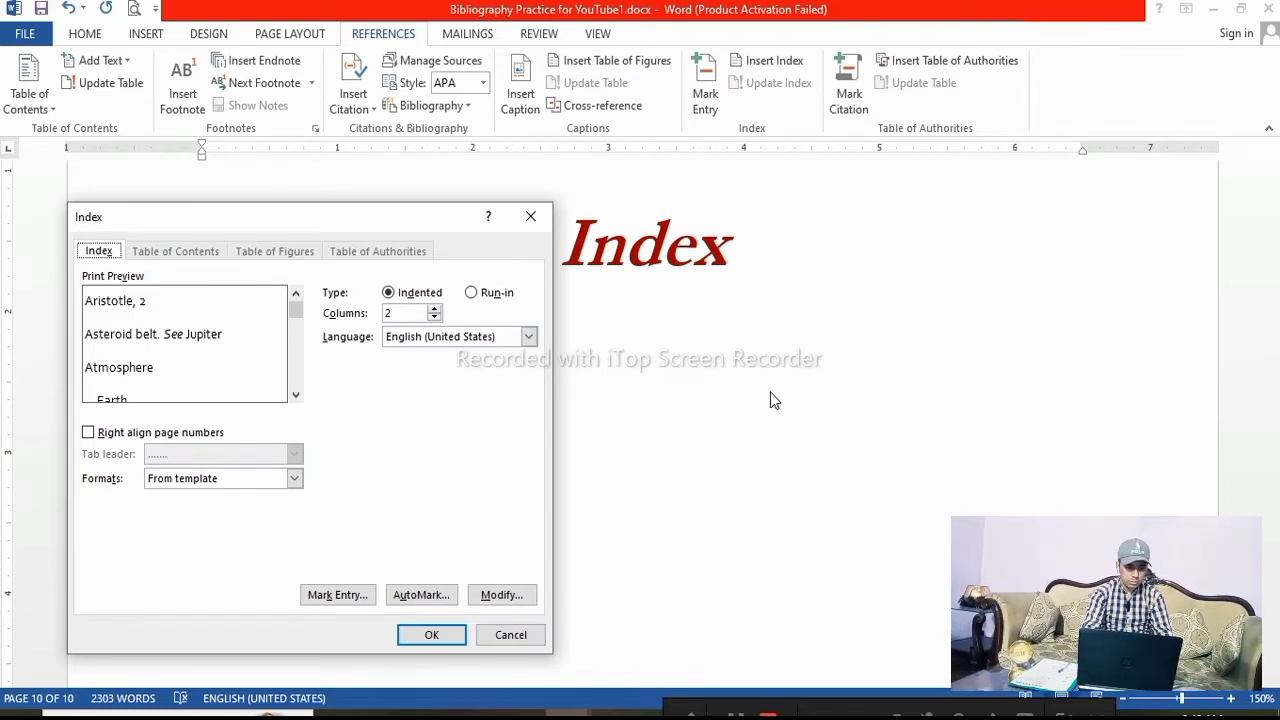
{"action": "left_click_drag", "start_coordinate": [432, 225], "coordinate": [470, 188]}
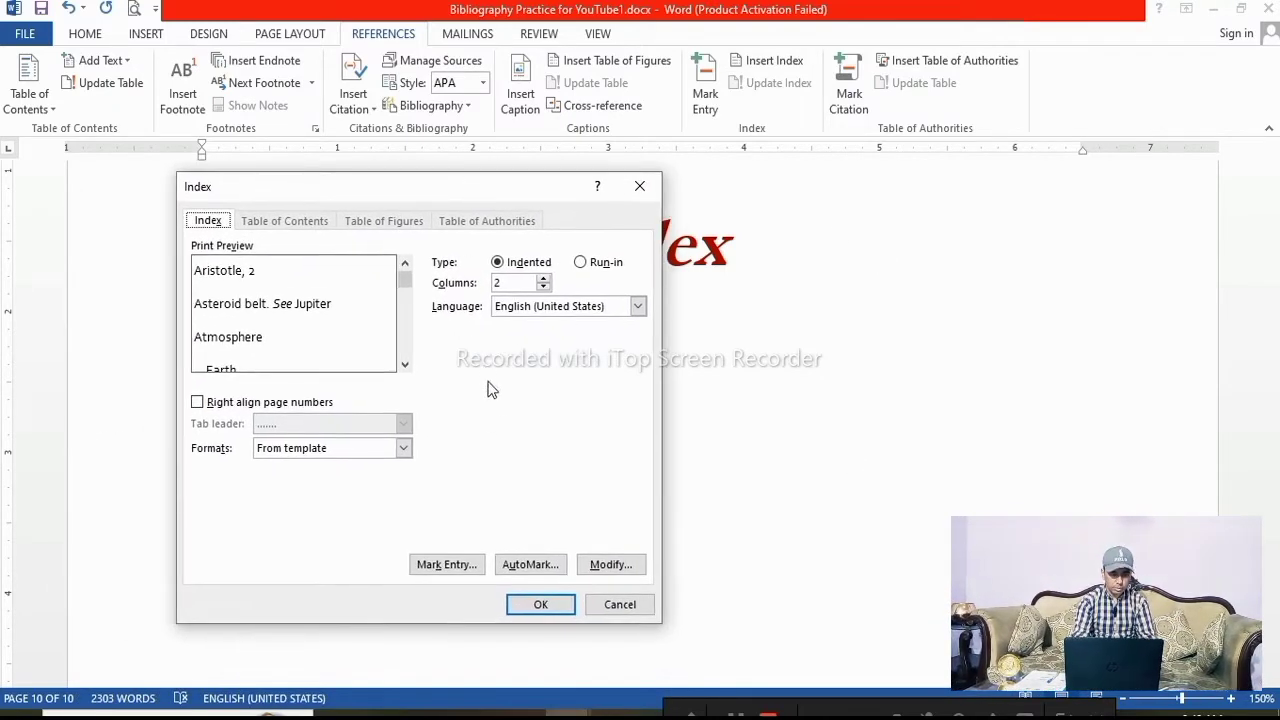
{"action": "left_click", "coordinate": [552, 605]}
Review the inserted index entries and their page numbers
{"action": "scroll", "coordinate": [566, 480], "scroll_direction": "down", "scroll_amount": 3}
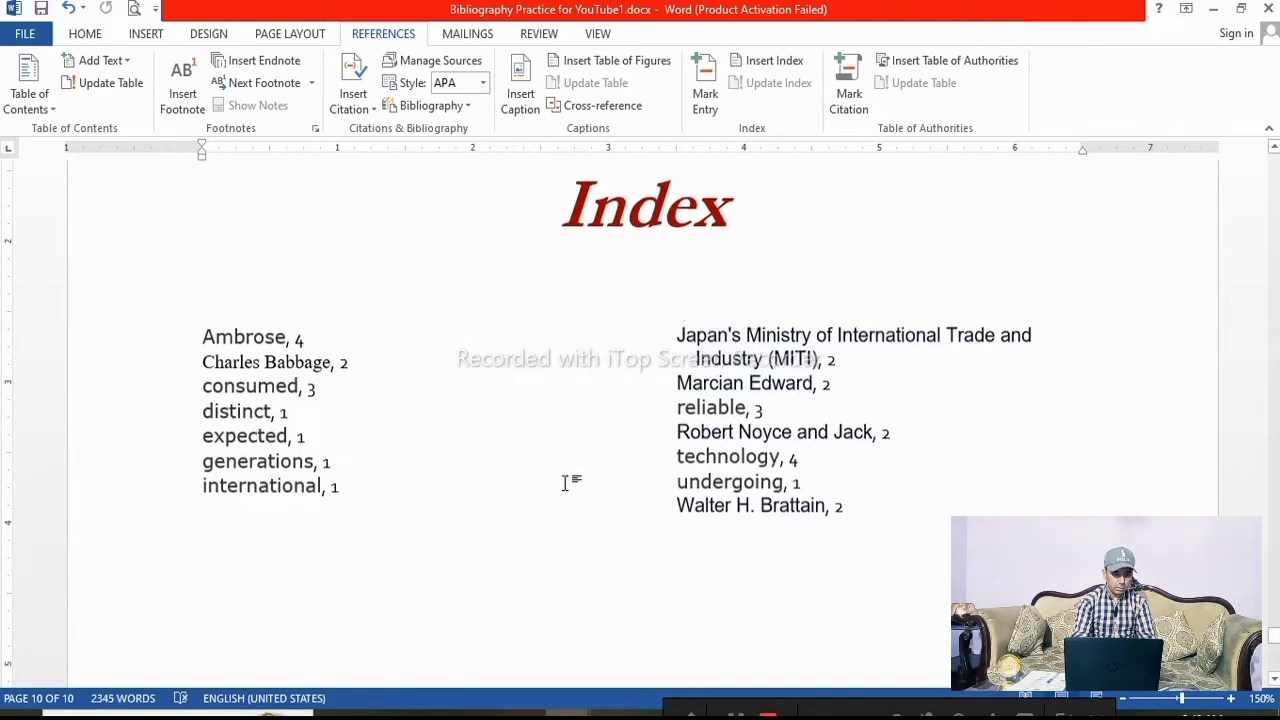
{"action": "scroll", "coordinate": [566, 480], "scroll_direction": "up", "scroll_amount": 1}
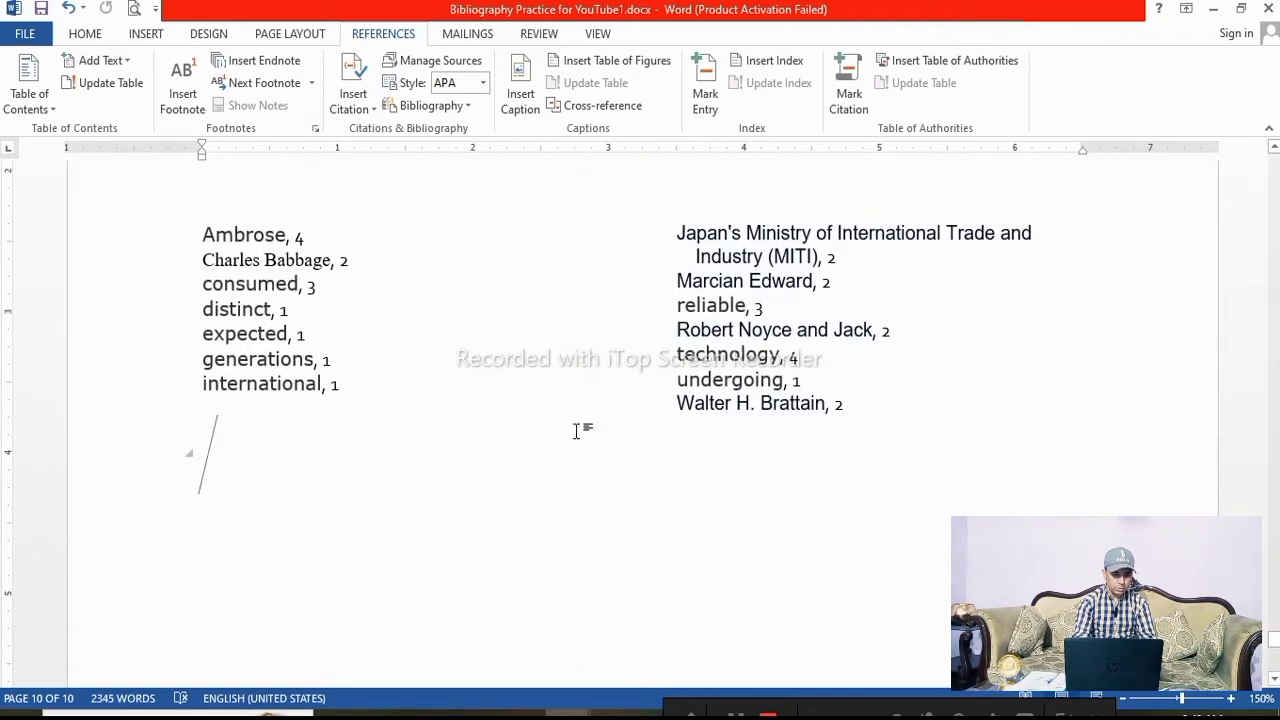
{"action": "left_click", "coordinate": [298, 238]}
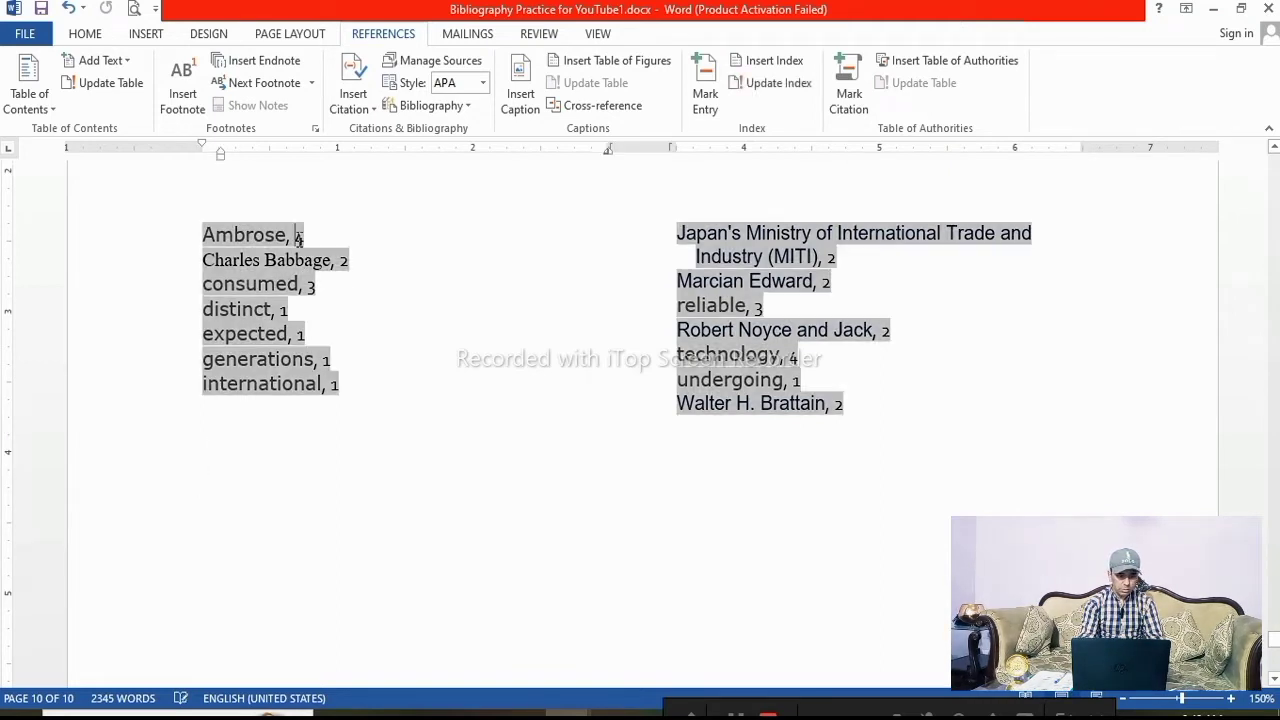
{"action": "left_click", "coordinate": [280, 435]}
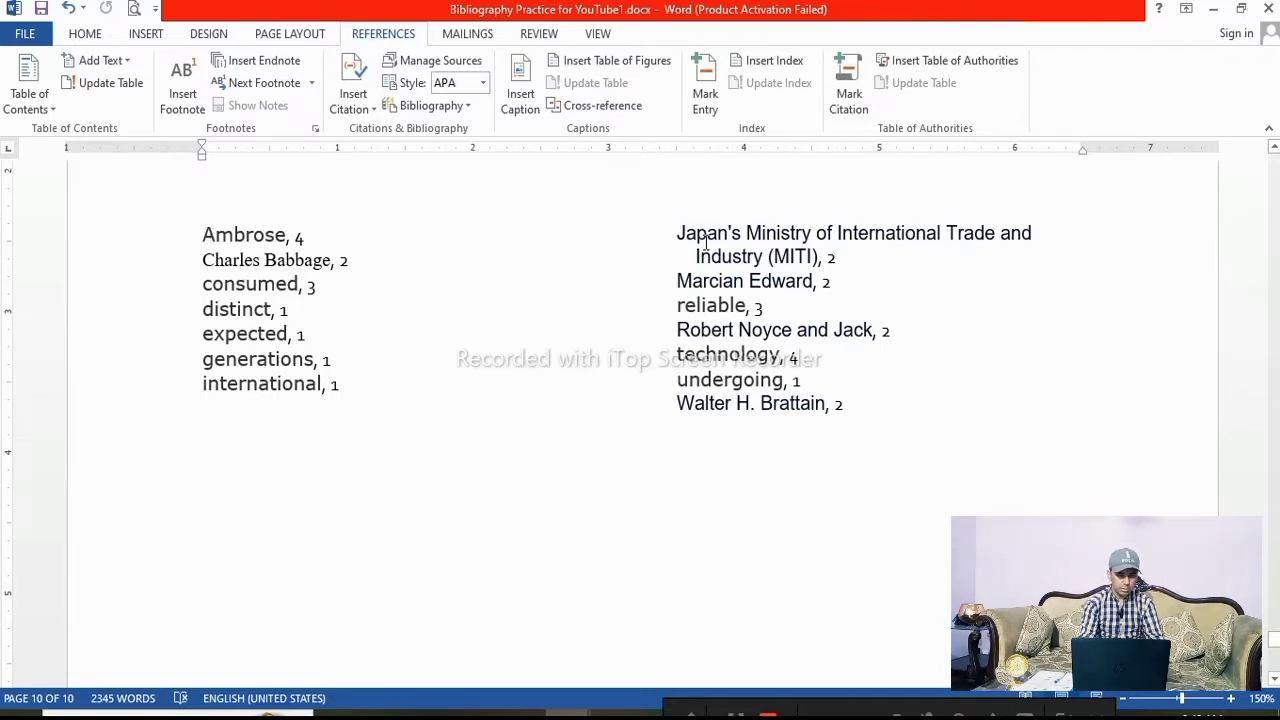
{"action": "scroll", "coordinate": [674, 442], "scroll_direction": "up", "scroll_amount": 3}
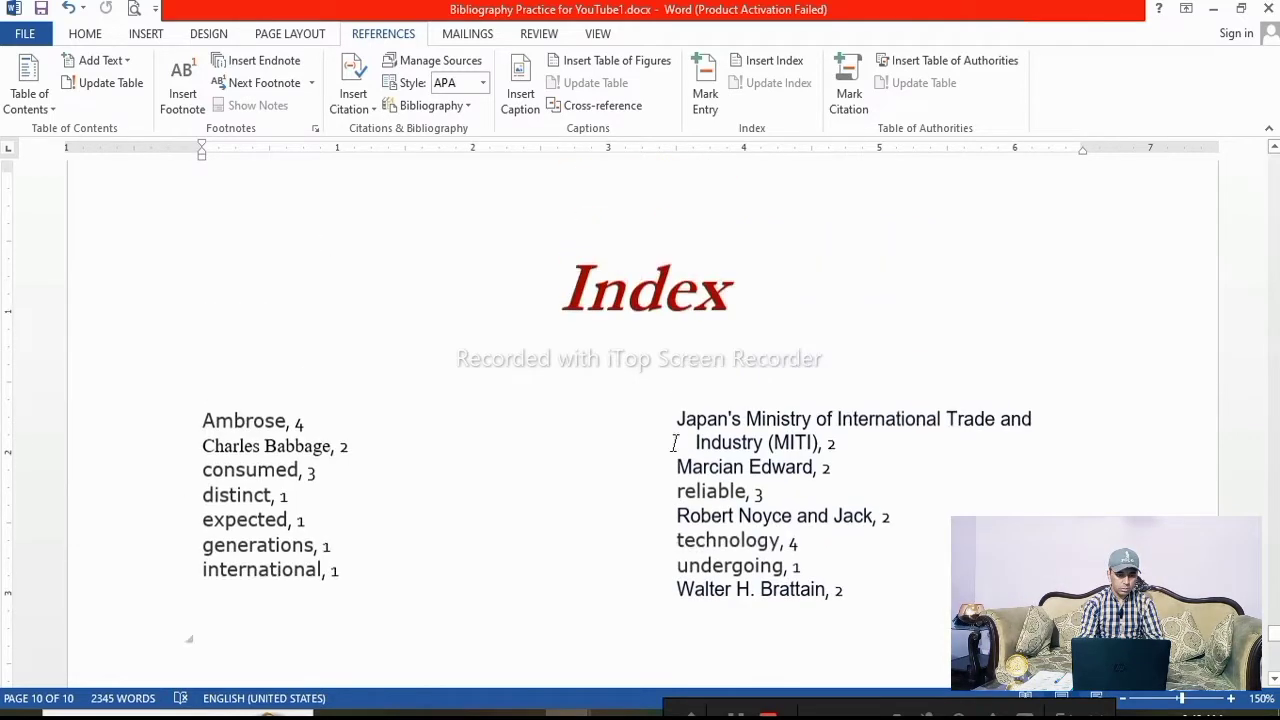
{"action": "scroll", "coordinate": [674, 442], "scroll_direction": "up", "scroll_amount": 2}
{"action": "scroll", "coordinate": [690, 420], "scroll_direction": "down", "scroll_amount": 4}
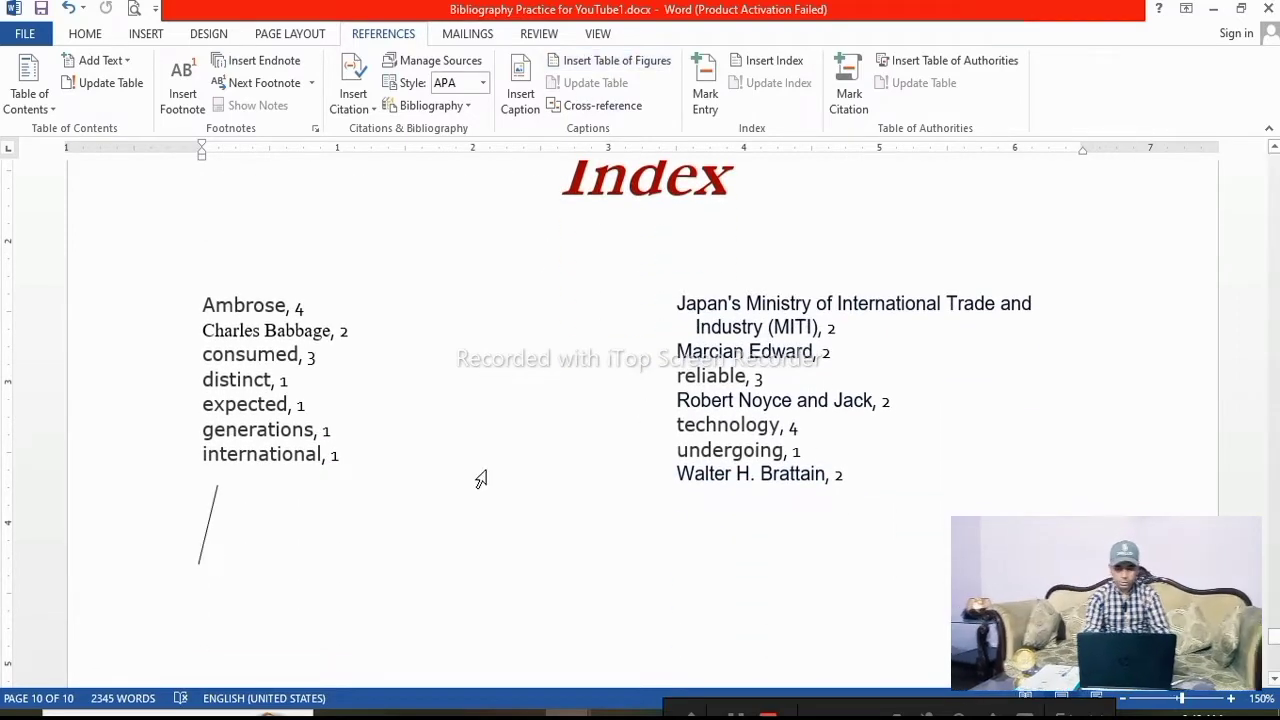
{"action": "scroll", "coordinate": [545, 537], "scroll_direction": "up", "scroll_amount": 6}
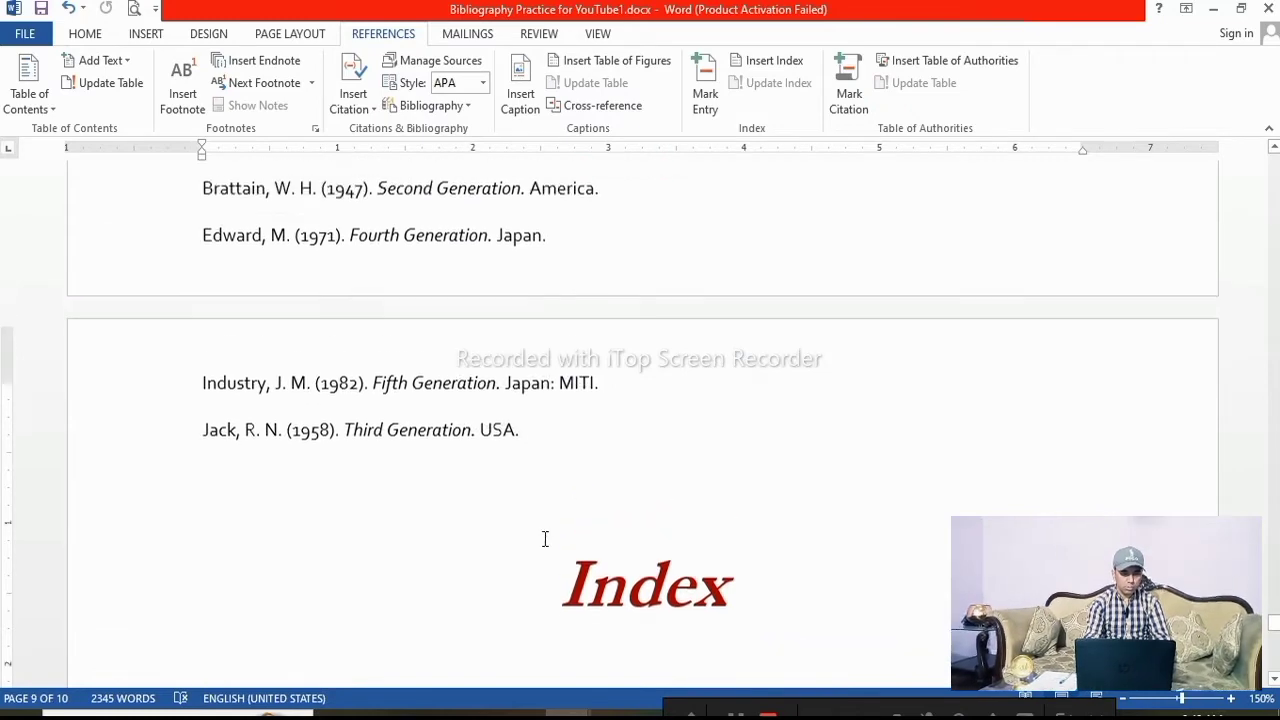
{"action": "scroll", "coordinate": [545, 539], "scroll_direction": "up", "scroll_amount": 8}
{"action": "scroll", "coordinate": [540, 530], "scroll_direction": "down", "scroll_amount": 1}
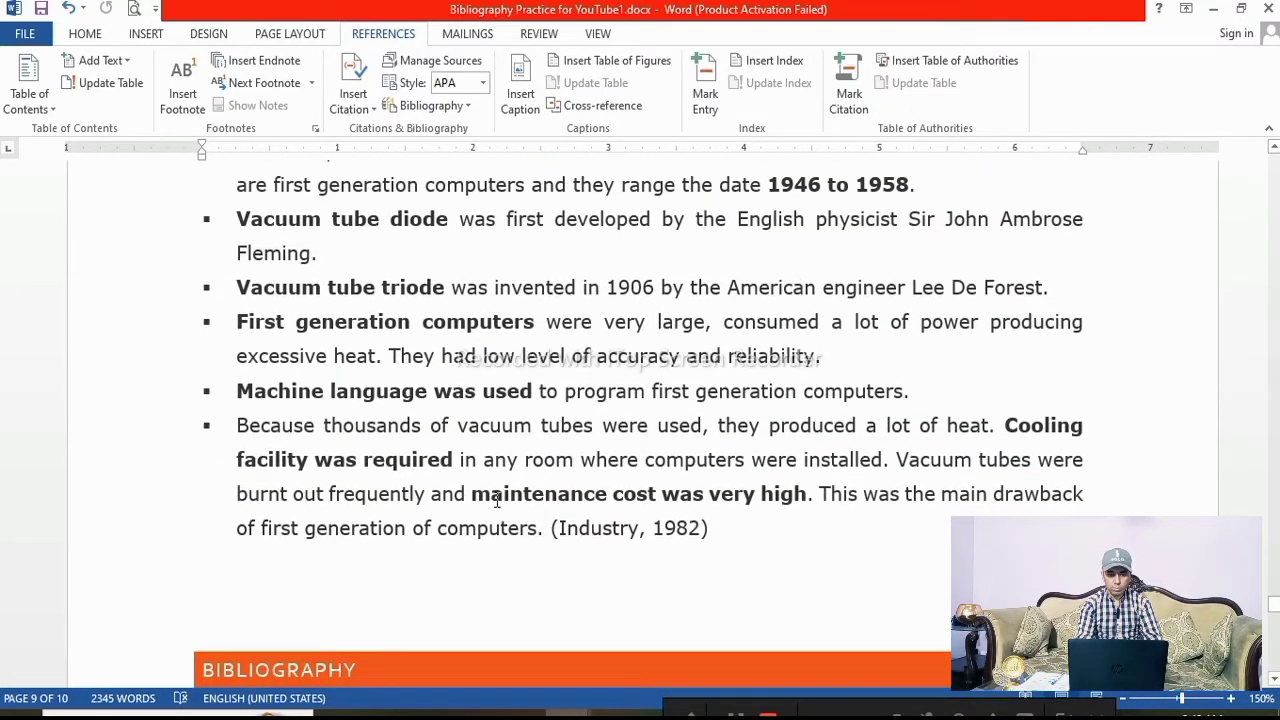
Mark the bold phrase "maintenance cost was very high" in the first-generation paragraph as an index entry
{"action": "left_click", "coordinate": [705, 95]}
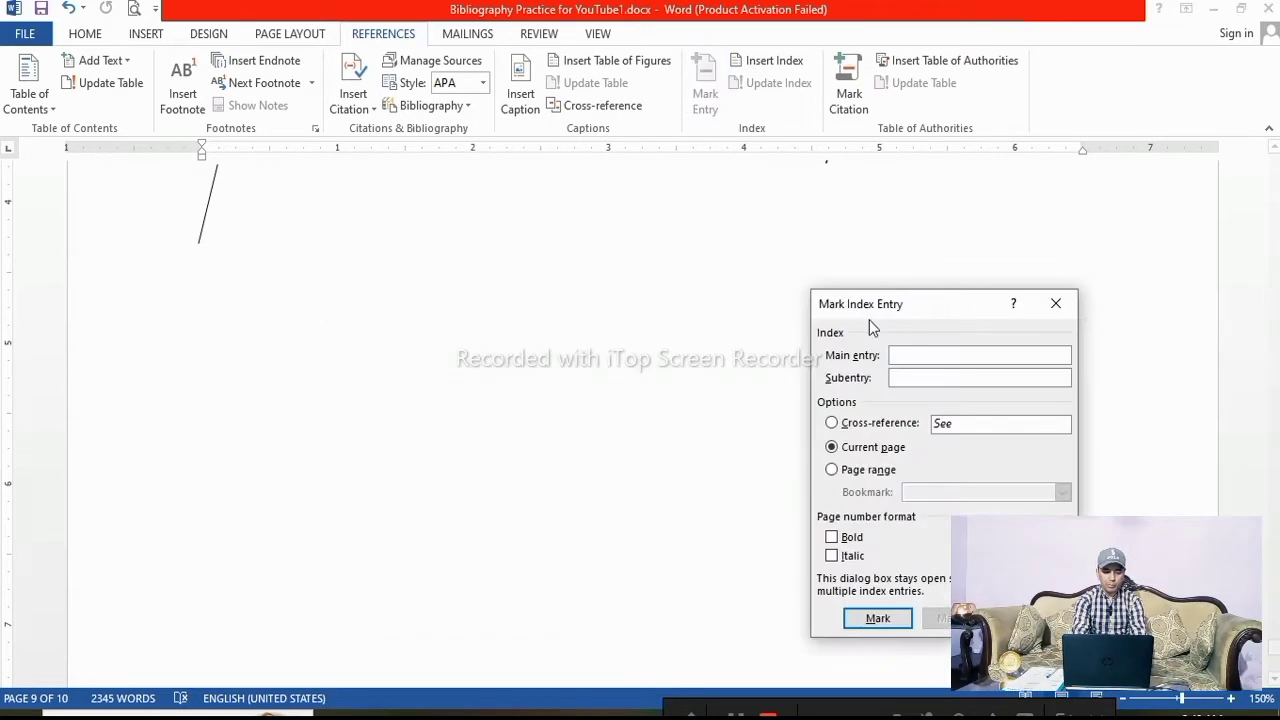
{"action": "left_click", "coordinate": [1058, 305]}
{"action": "scroll", "coordinate": [500, 490], "scroll_direction": "up", "scroll_amount": 10}
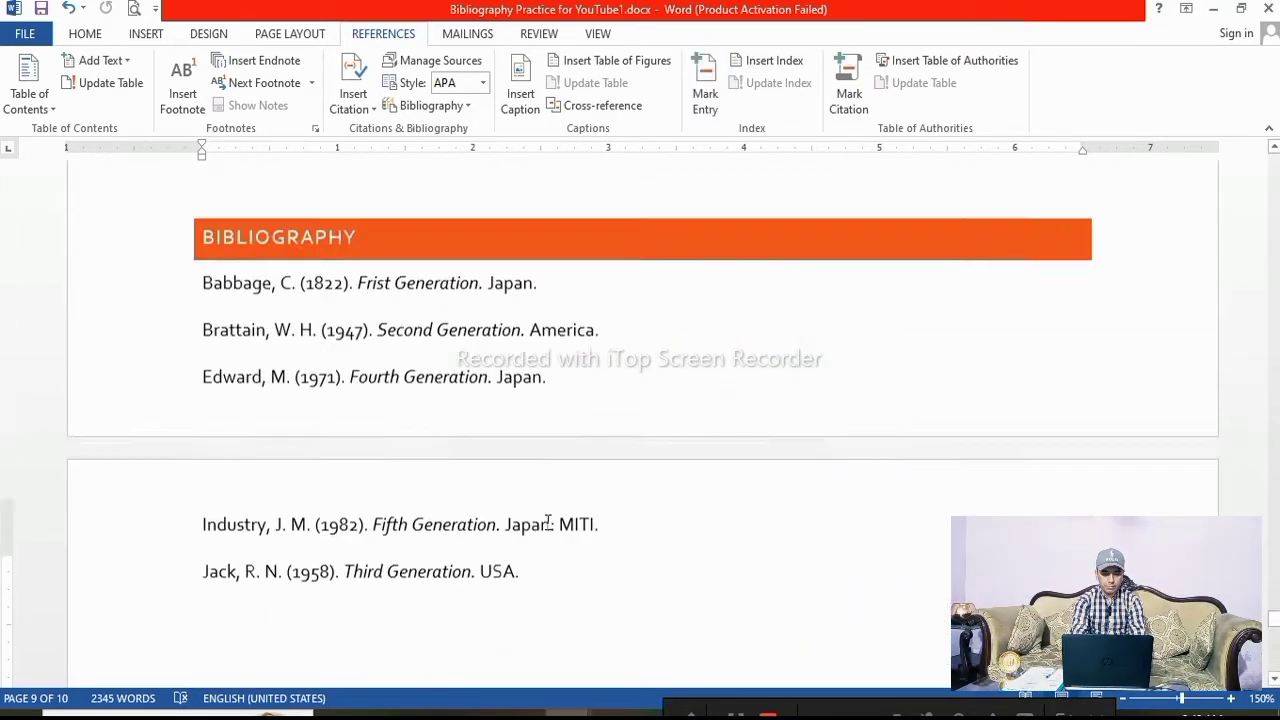
{"action": "scroll", "coordinate": [550, 525], "scroll_direction": "up", "scroll_amount": 1}
{"action": "scroll", "coordinate": [550, 525], "scroll_direction": "down", "scroll_amount": 1}
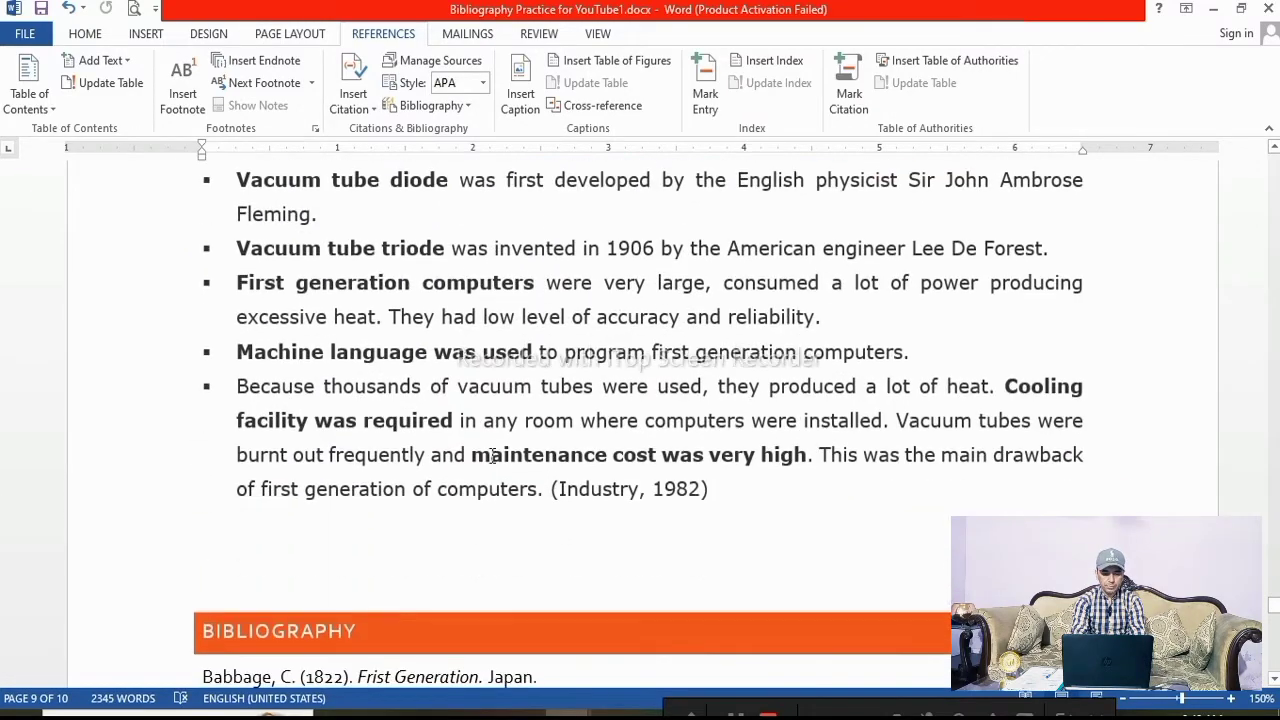
{"action": "left_click_drag", "start_coordinate": [476, 453], "coordinate": [806, 455]}
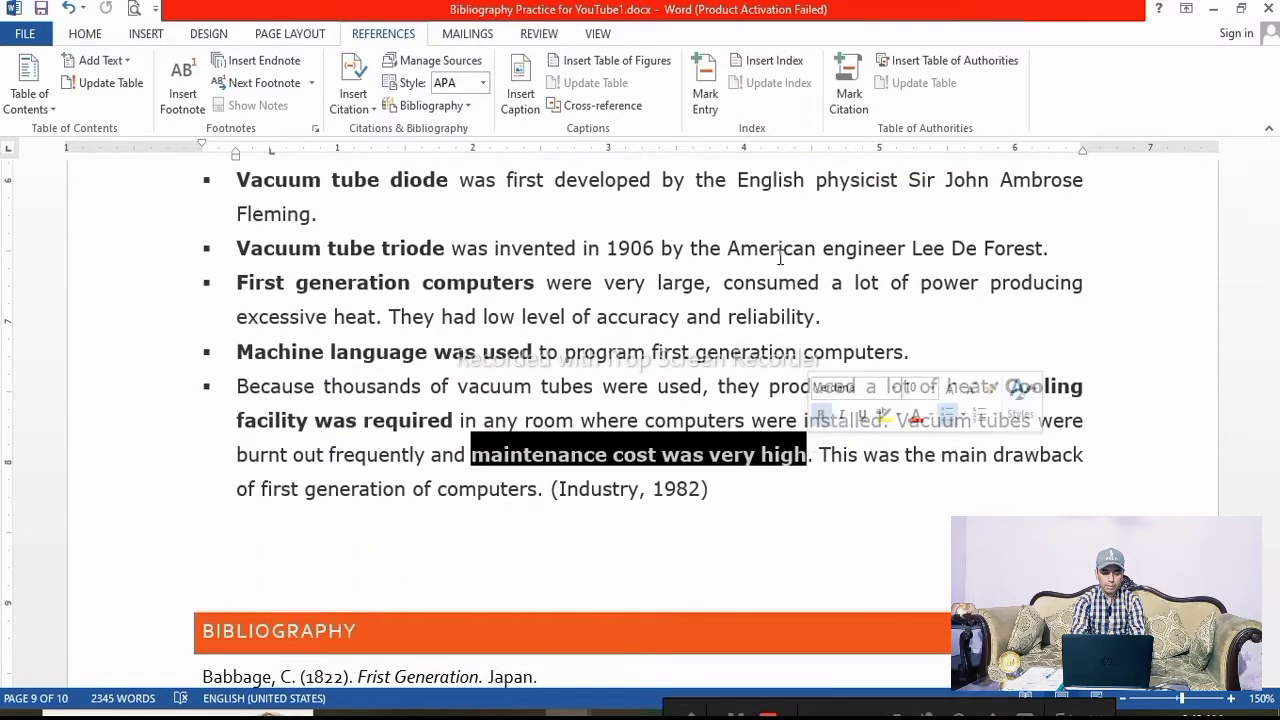
{"action": "left_click", "coordinate": [706, 93]}
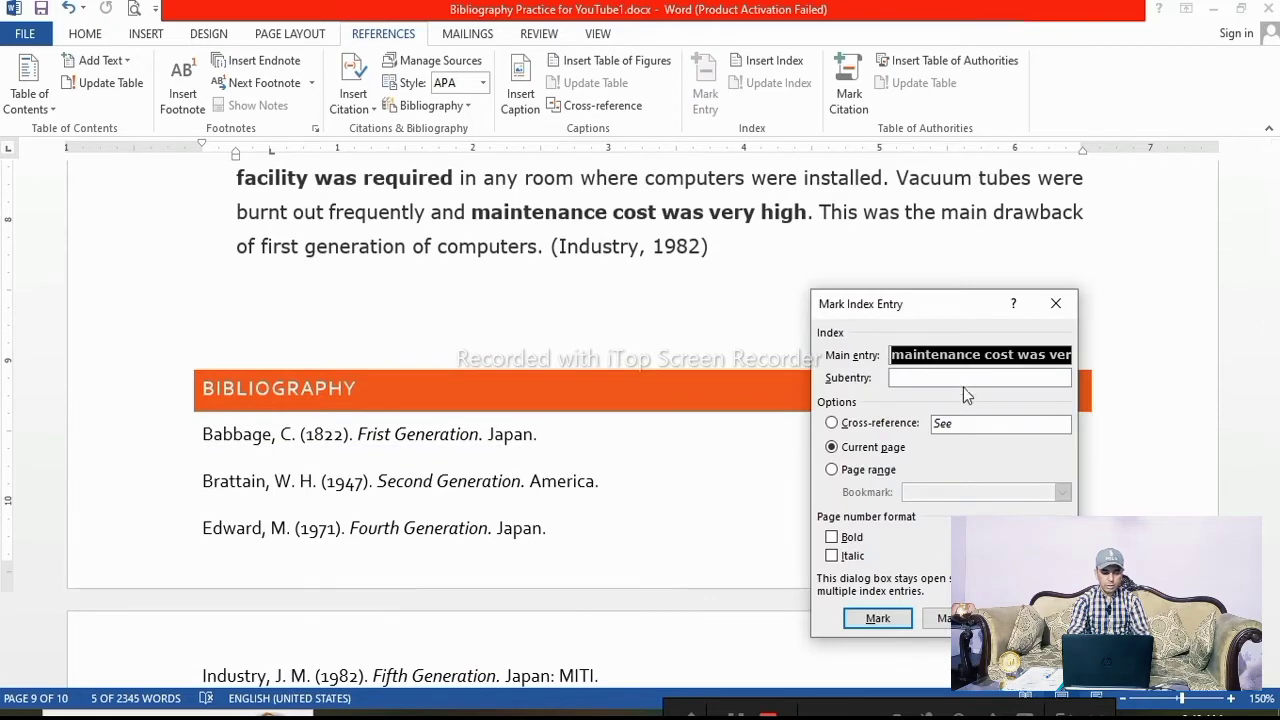
{"action": "left_click", "coordinate": [903, 620]}
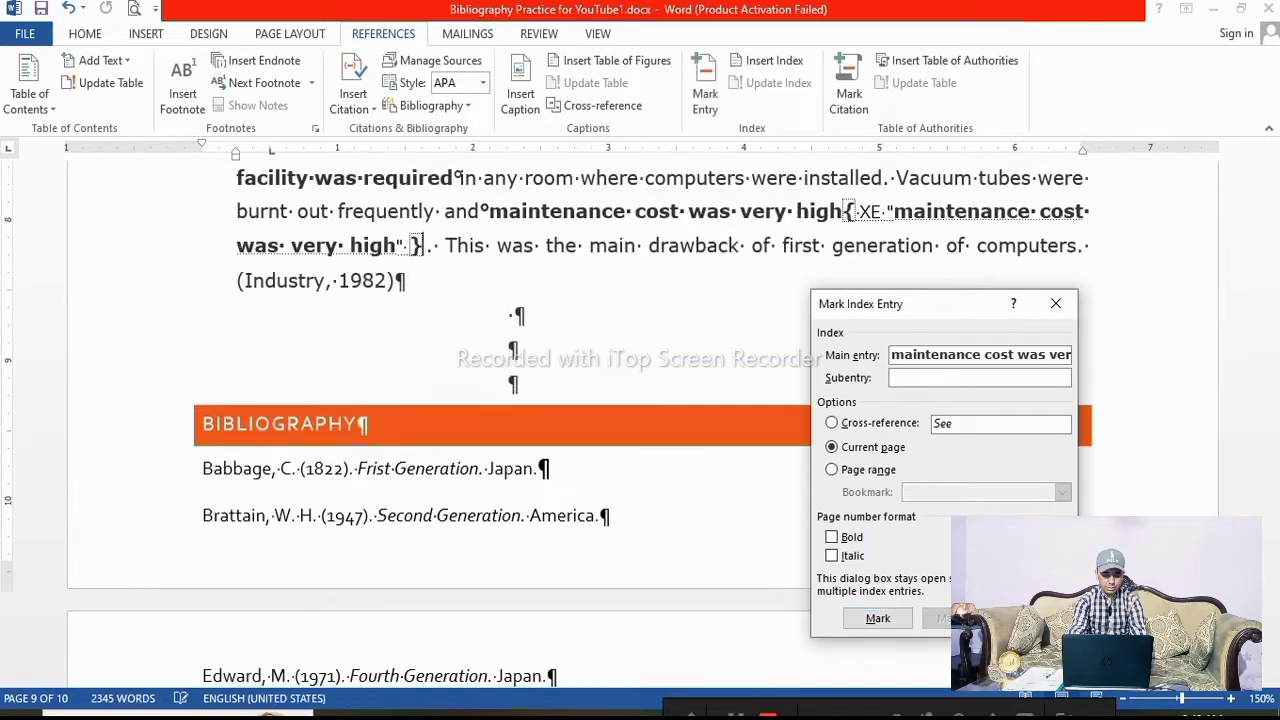
{"action": "key", "text": "Escape"}
Hide the formatting marks again after checking the new index field
{"action": "scroll", "coordinate": [536, 362], "scroll_direction": "down", "scroll_amount": 10}
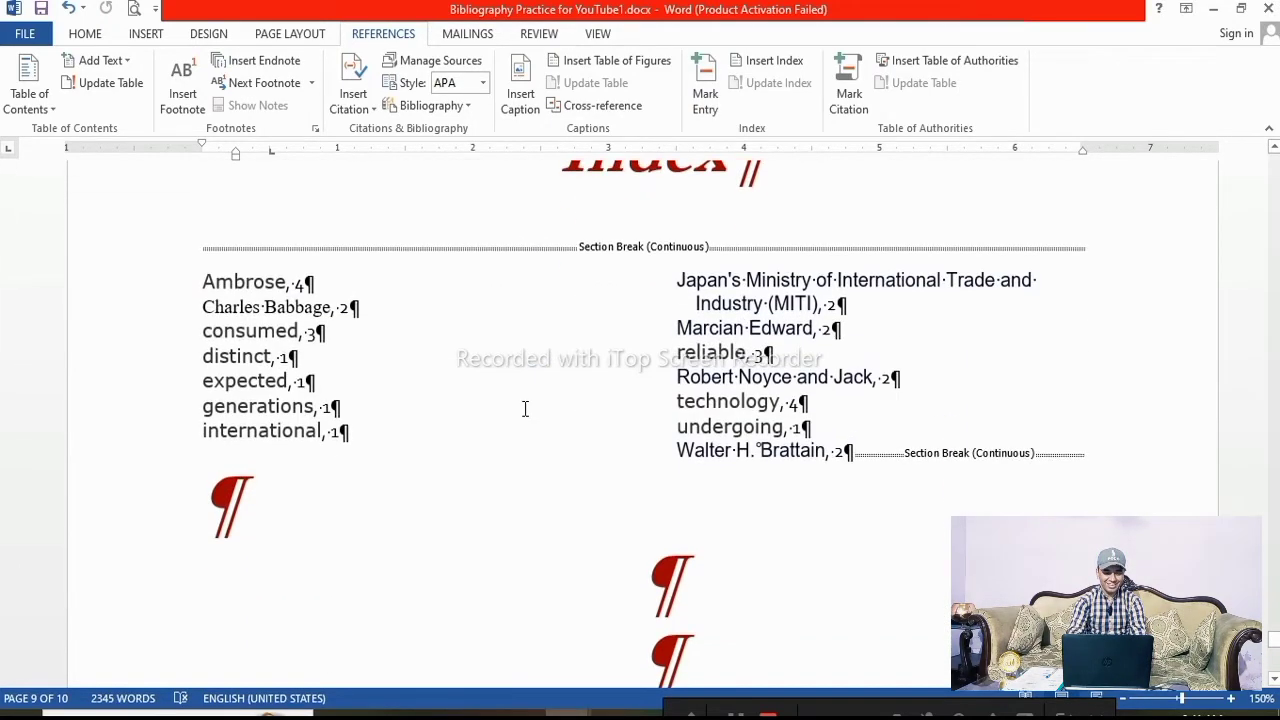
{"action": "scroll", "coordinate": [463, 478], "scroll_direction": "up", "scroll_amount": 10}
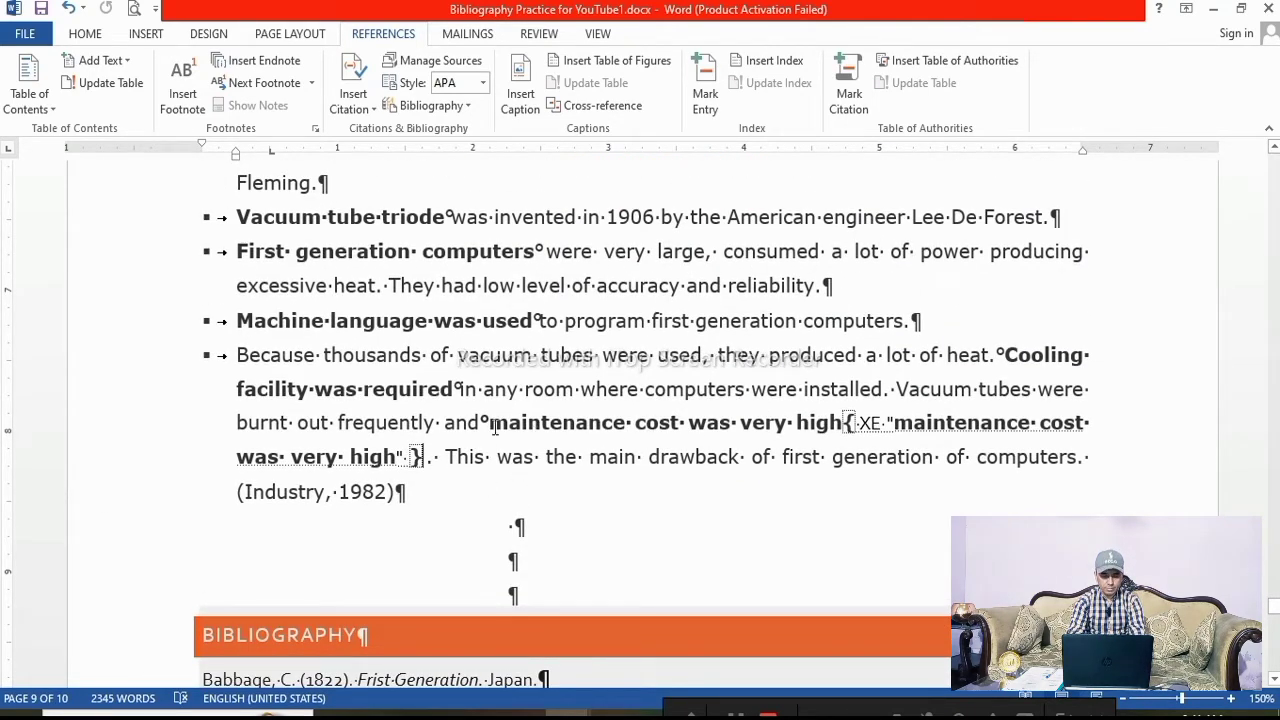
{"action": "scroll", "coordinate": [1003, 427], "scroll_direction": "down", "scroll_amount": 4}
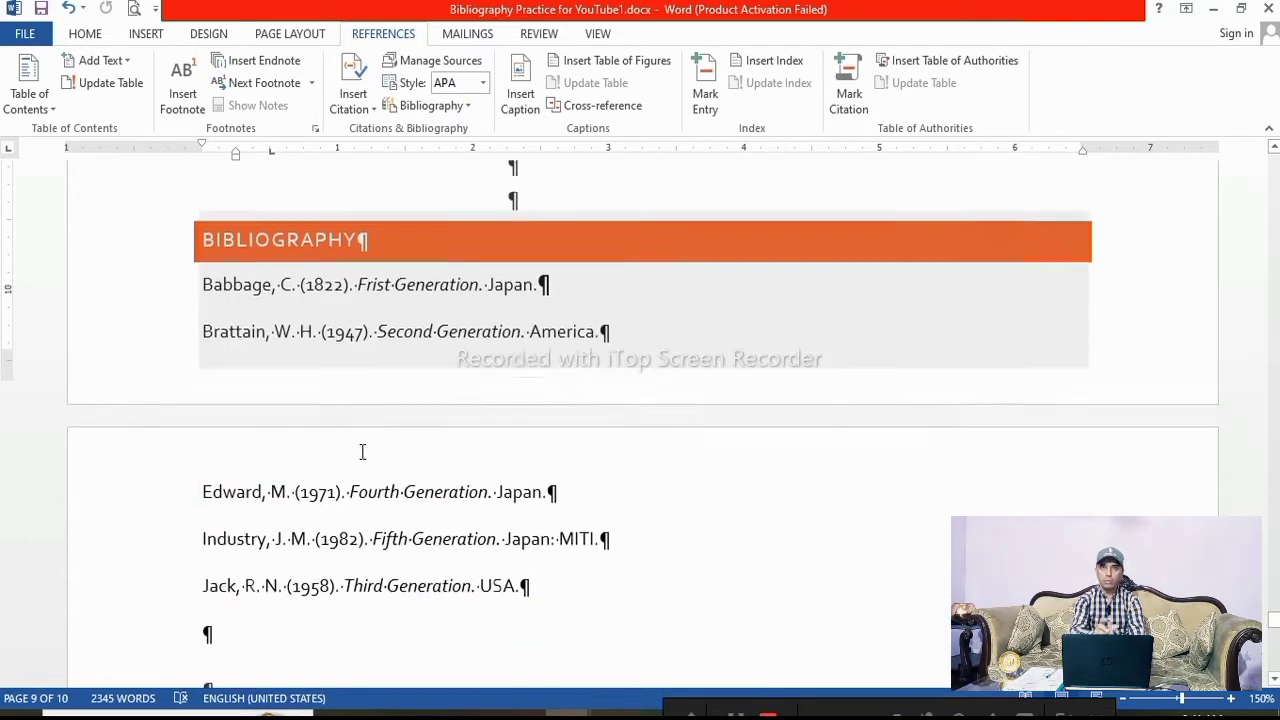
{"action": "scroll", "coordinate": [969, 480], "scroll_direction": "up", "scroll_amount": 5}
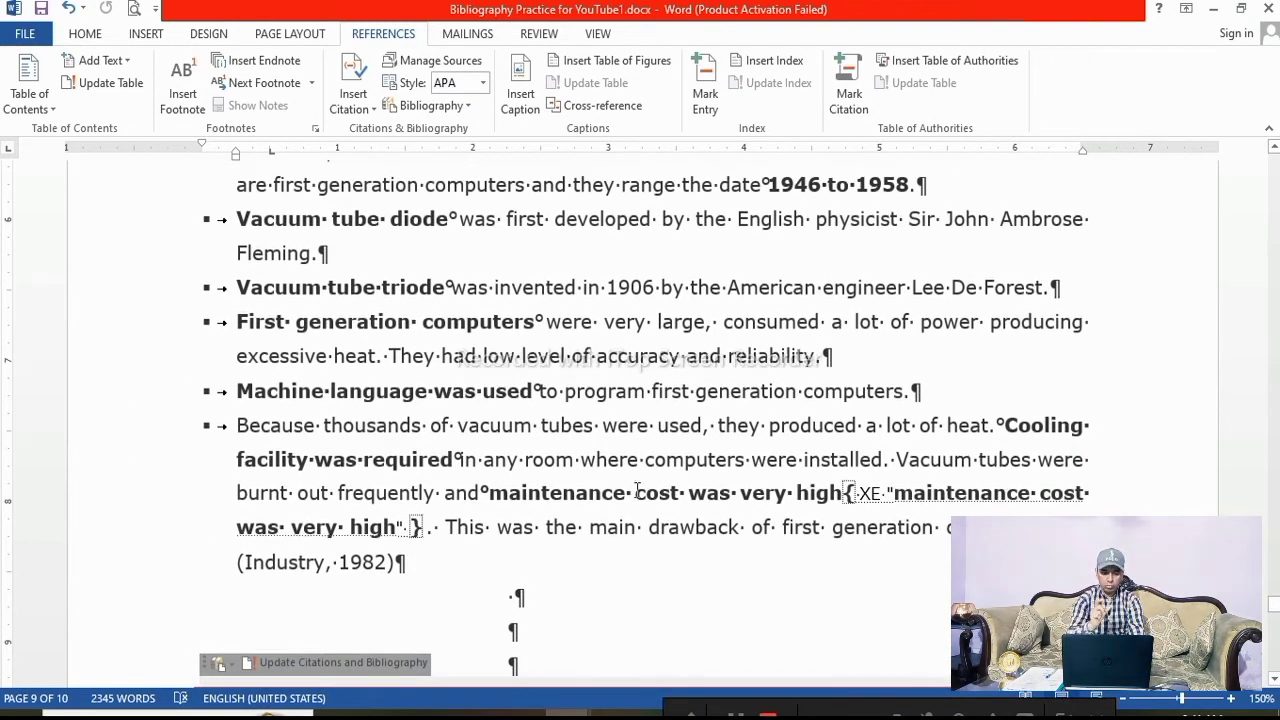
{"action": "scroll", "coordinate": [478, 539], "scroll_direction": "down", "scroll_amount": 8}
{"action": "scroll", "coordinate": [478, 539], "scroll_direction": "down", "scroll_amount": 3}
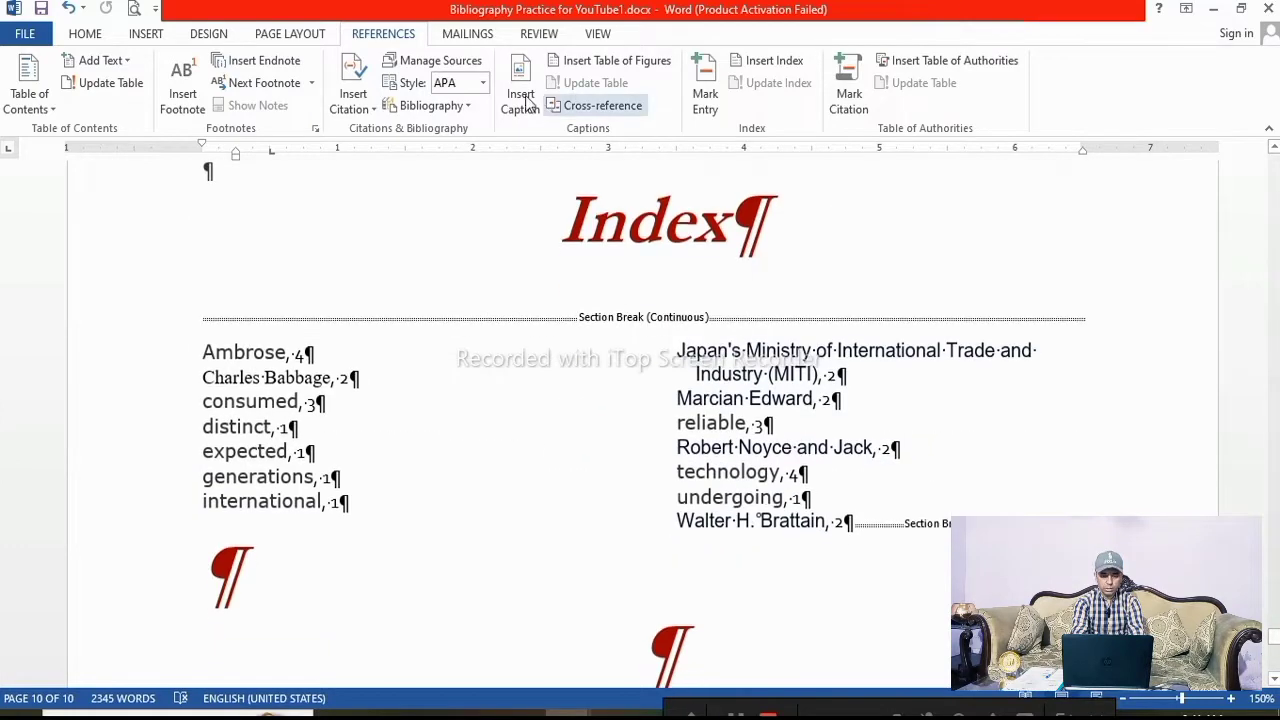
{"action": "left_click", "coordinate": [85, 34]}
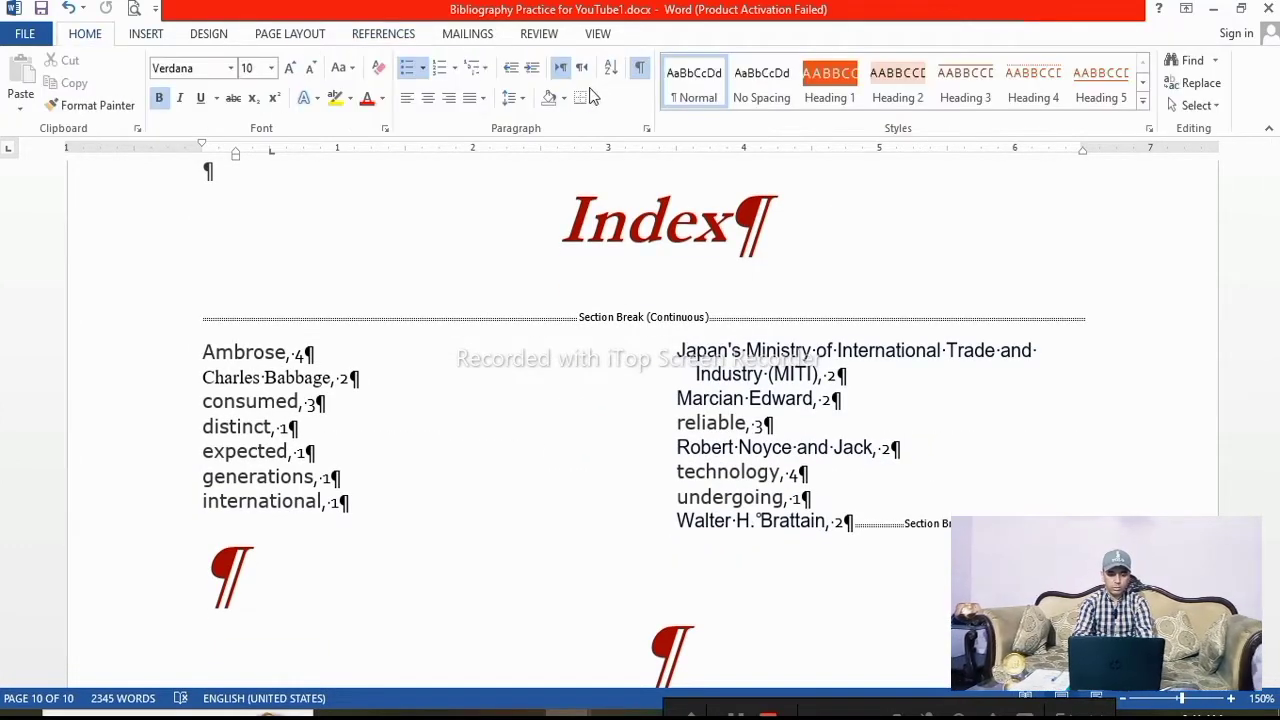
{"action": "left_click", "coordinate": [639, 67]}
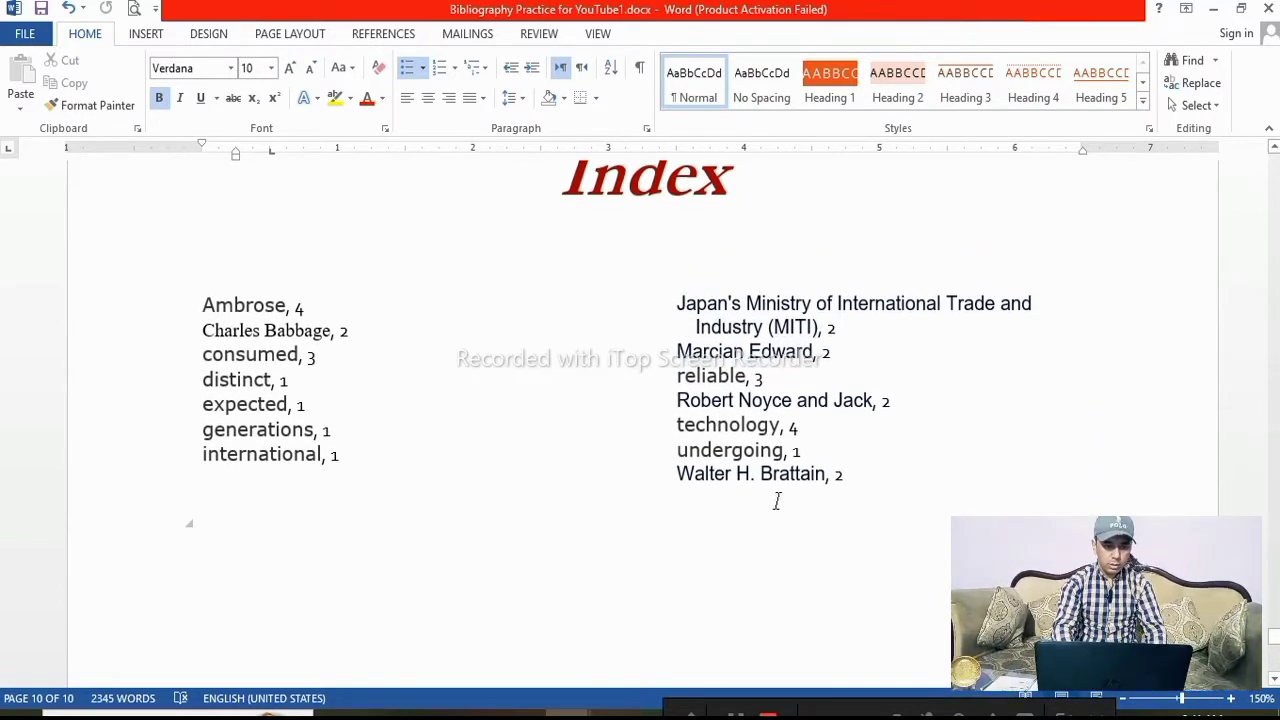
Update the index at the end of the document so it includes the new entry
{"action": "left_click", "coordinate": [715, 441]}
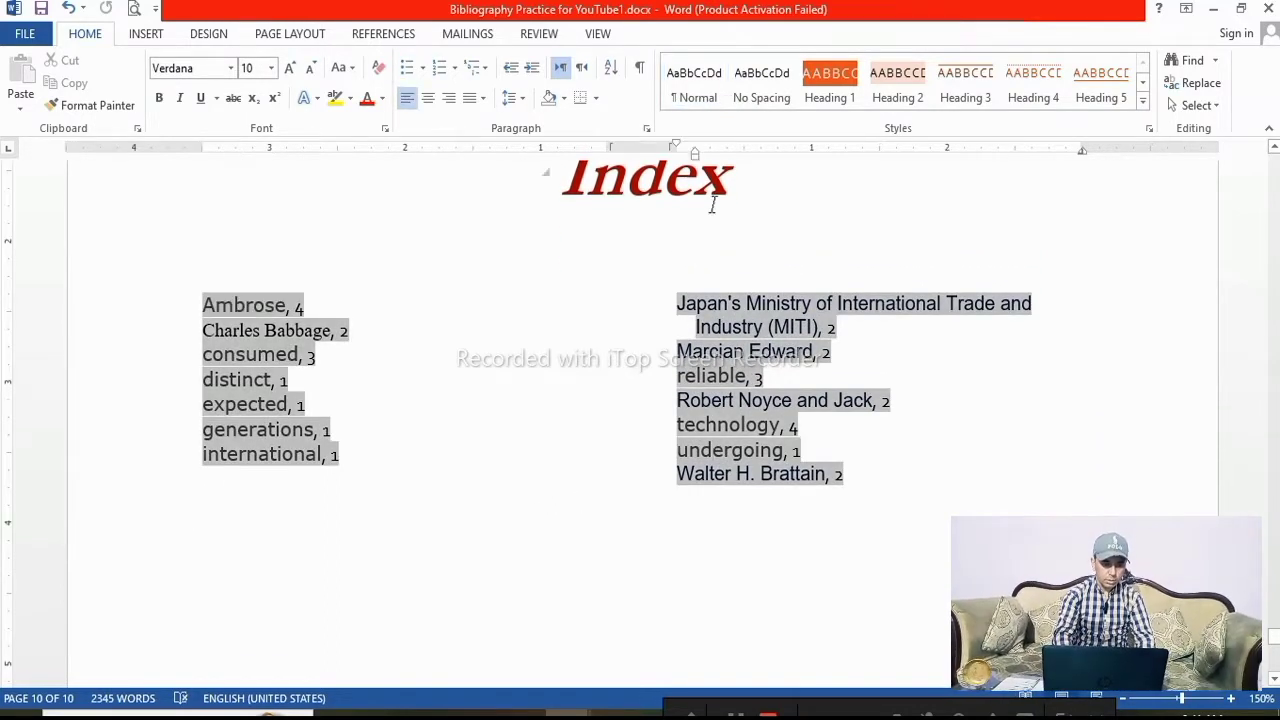
{"action": "left_click", "coordinate": [376, 35]}
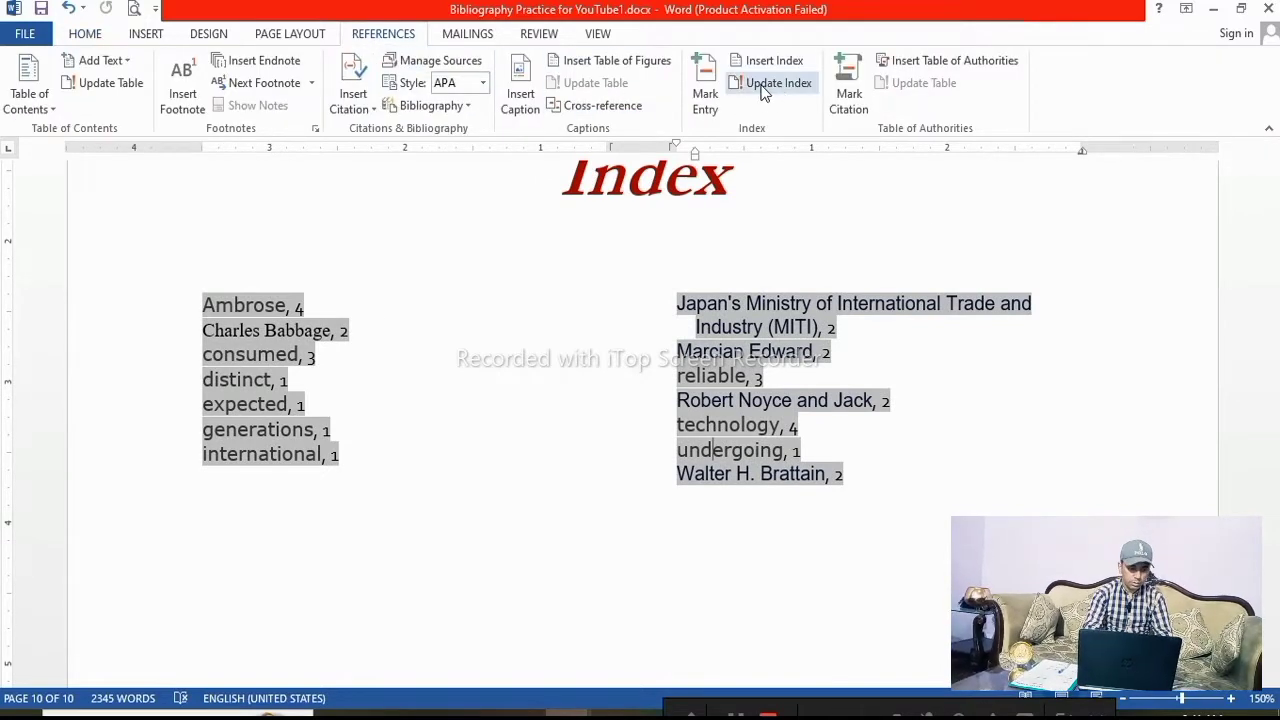
{"action": "left_click", "coordinate": [607, 572]}
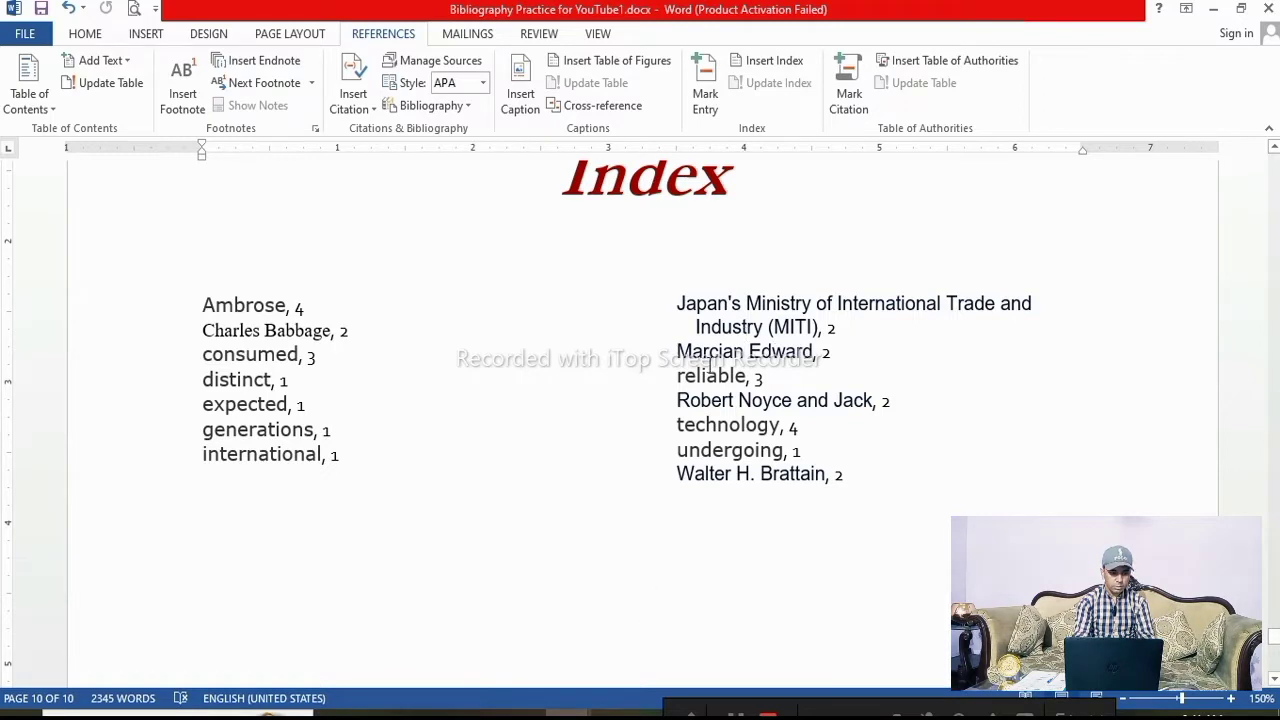
{"action": "left_click", "coordinate": [738, 332]}
{"action": "left_click", "coordinate": [778, 88]}
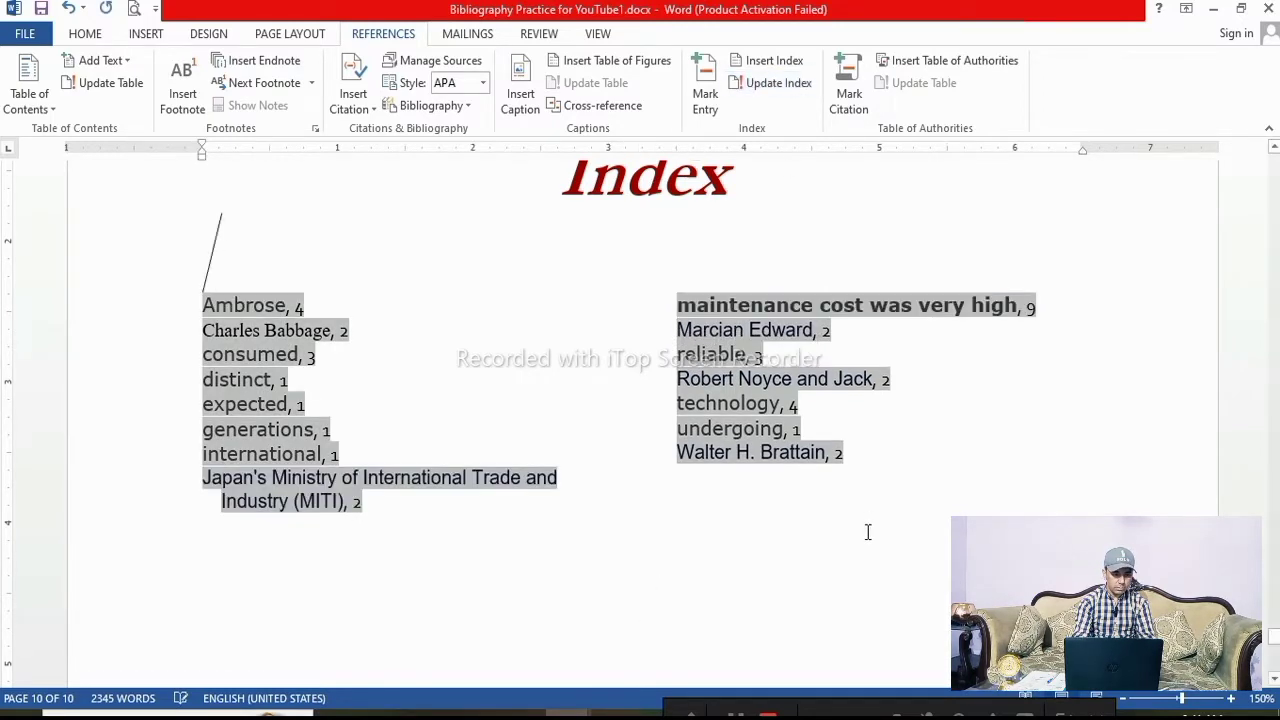
{"action": "left_click", "coordinate": [290, 562]}
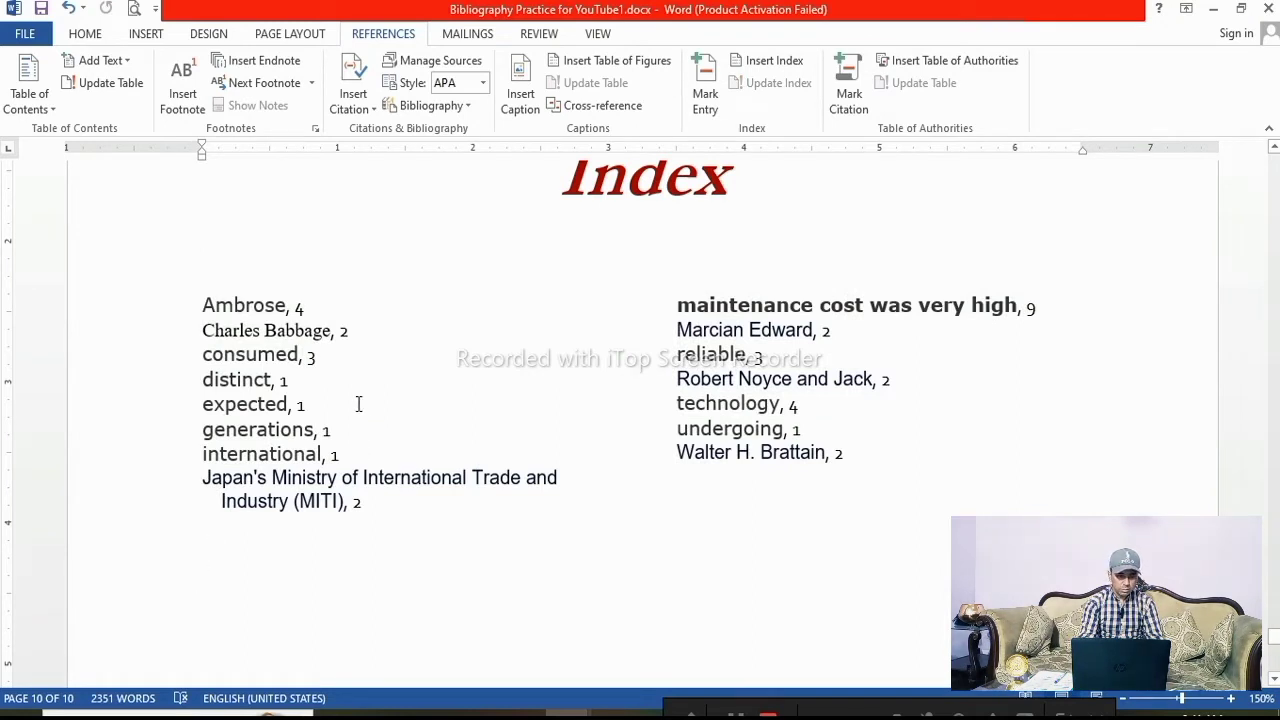
{"action": "left_click", "coordinate": [298, 312]}
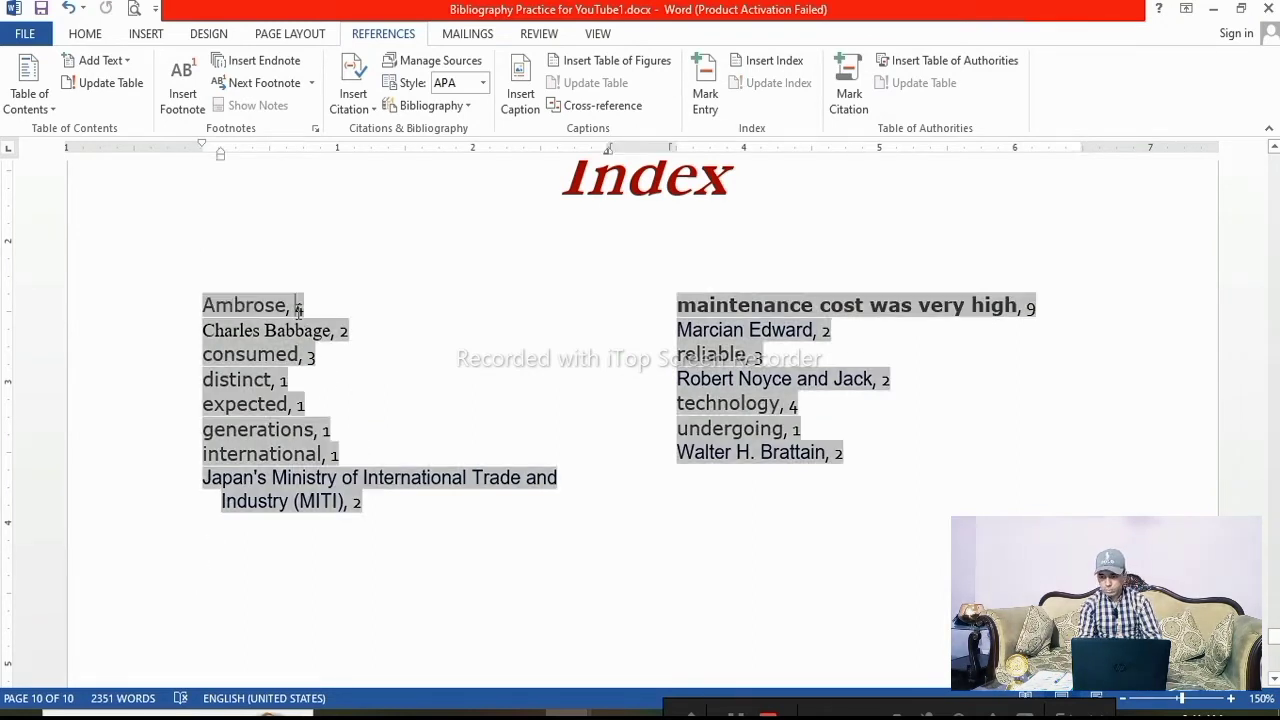
{"action": "left_click", "coordinate": [318, 572]}
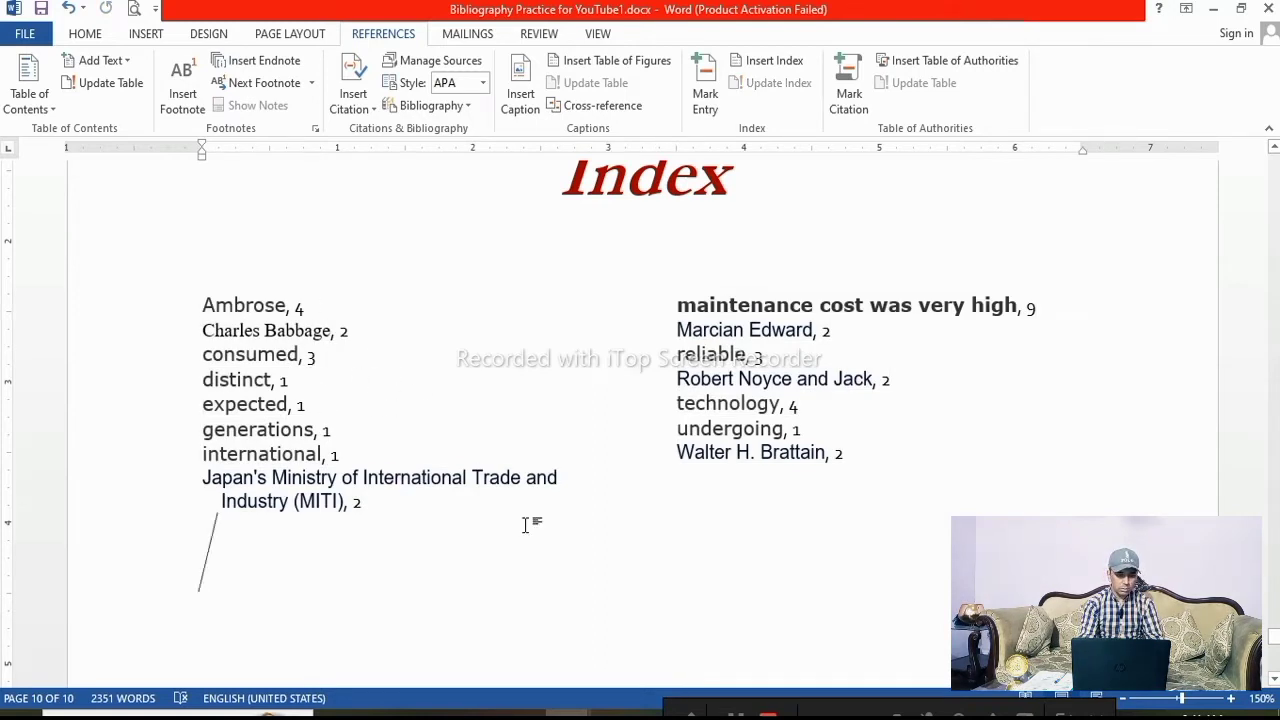
Switch to the Principles of Management PDF and jump to its Index from the table of contents
{"action": "left_click", "coordinate": [615, 713]}
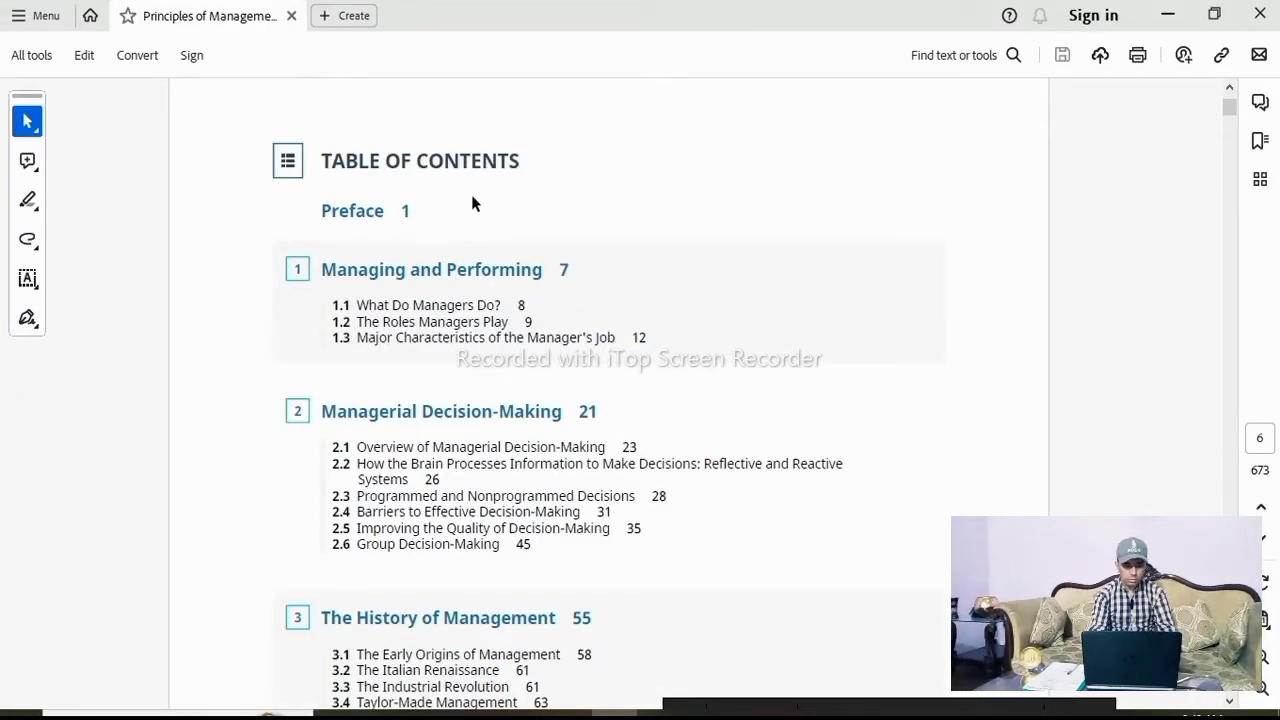
{"action": "scroll", "coordinate": [354, 345], "scroll_direction": "down", "scroll_amount": 5}
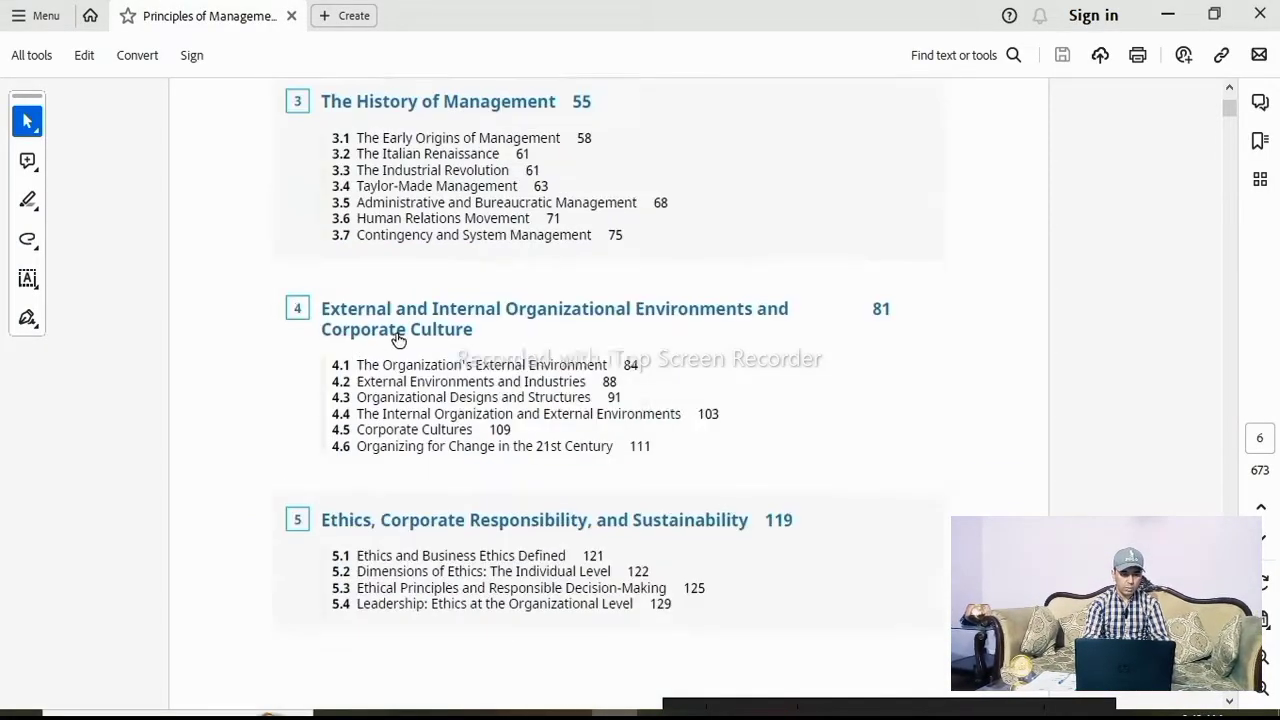
{"action": "scroll", "coordinate": [494, 331], "scroll_direction": "down", "scroll_amount": 11}
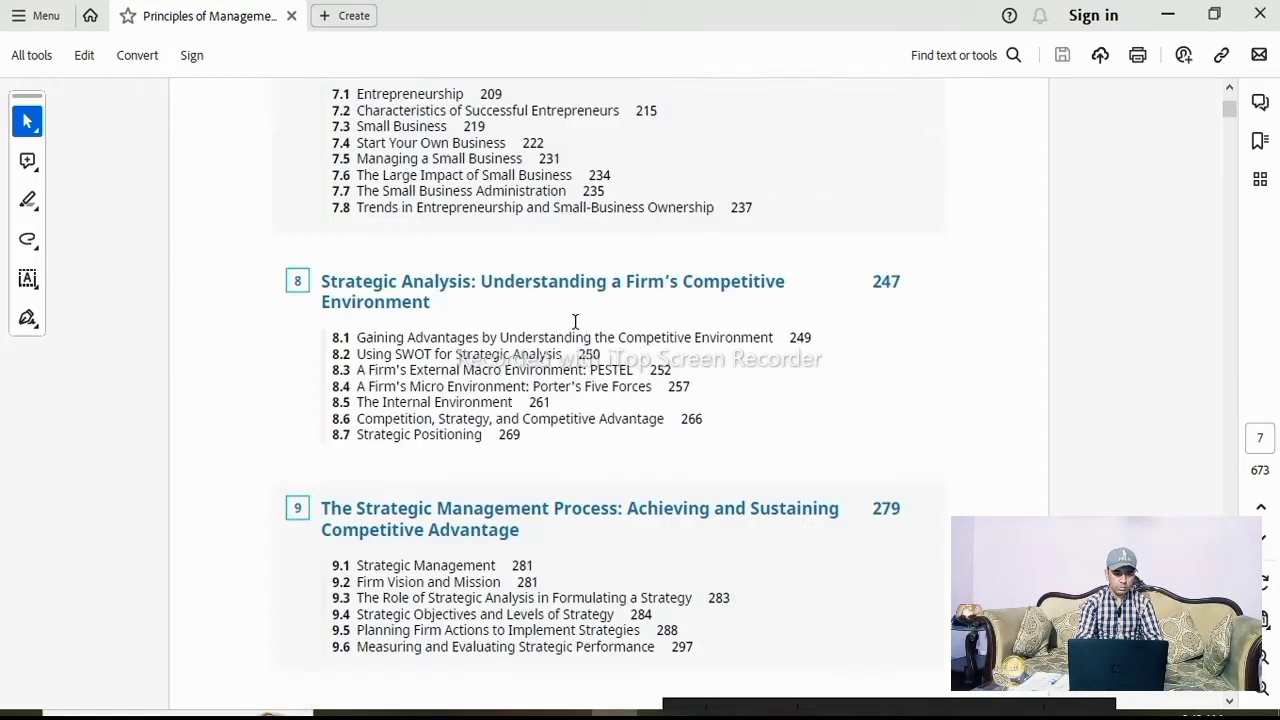
{"action": "scroll", "coordinate": [575, 322], "scroll_direction": "down", "scroll_amount": 15}
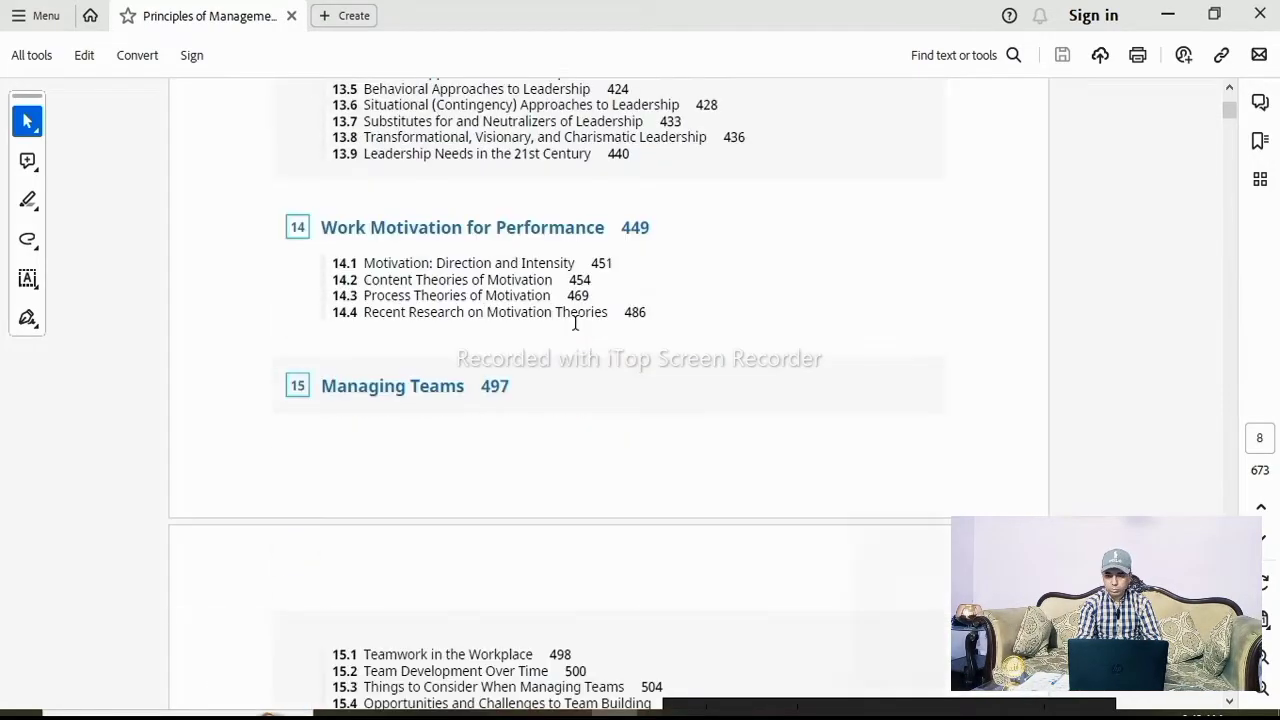
{"action": "scroll", "coordinate": [575, 322], "scroll_direction": "down", "scroll_amount": 15}
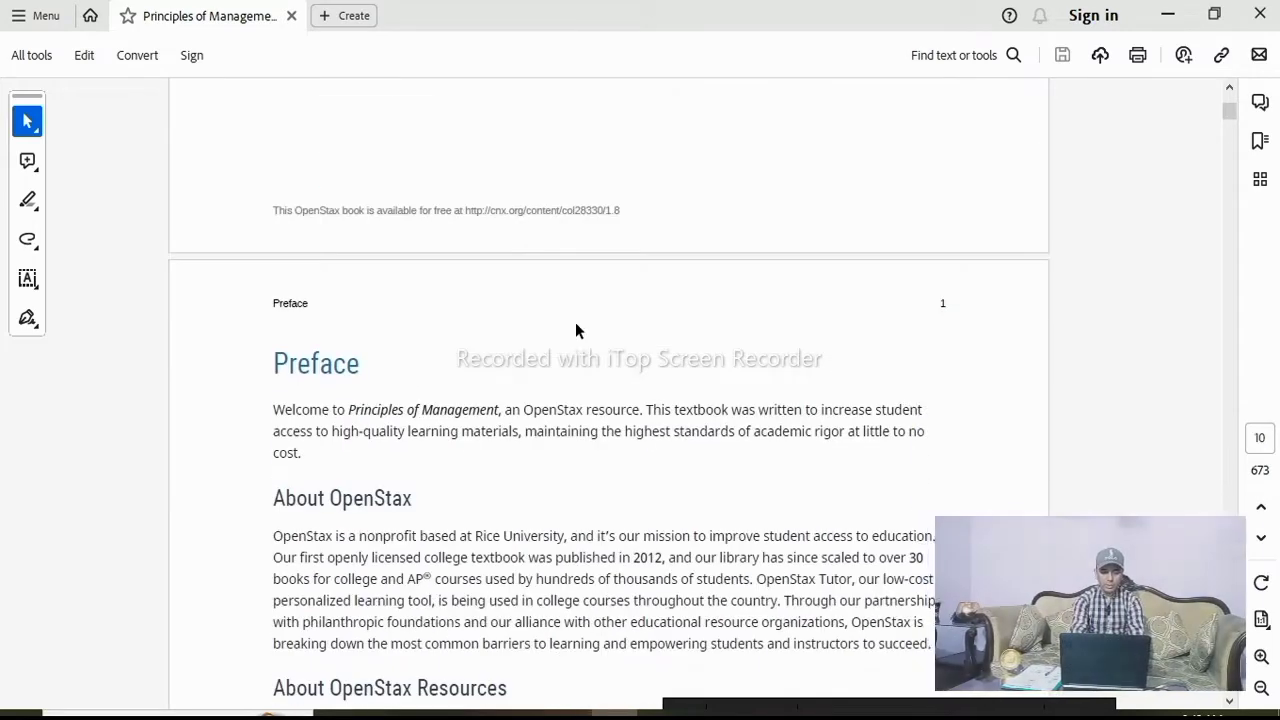
{"action": "scroll", "coordinate": [577, 322], "scroll_direction": "up", "scroll_amount": 5}
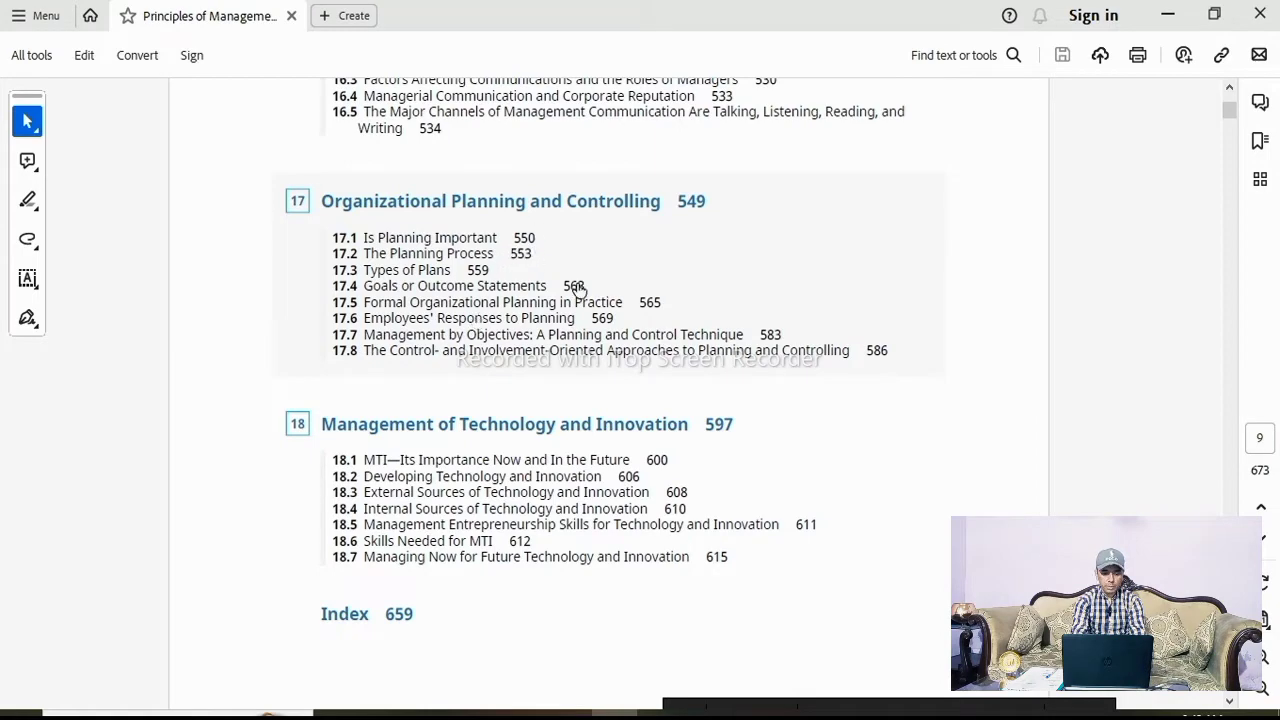
{"action": "scroll", "coordinate": [614, 330], "scroll_direction": "down", "scroll_amount": 3}
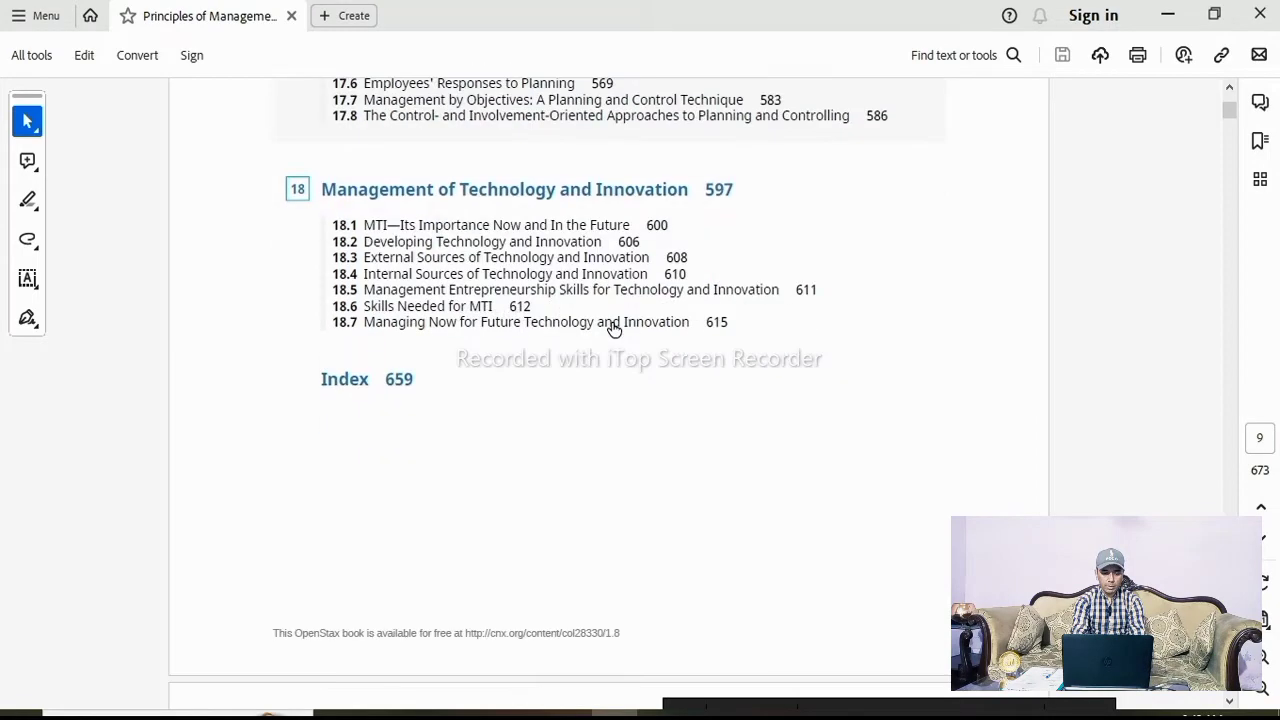
{"action": "left_click", "coordinate": [397, 385]}
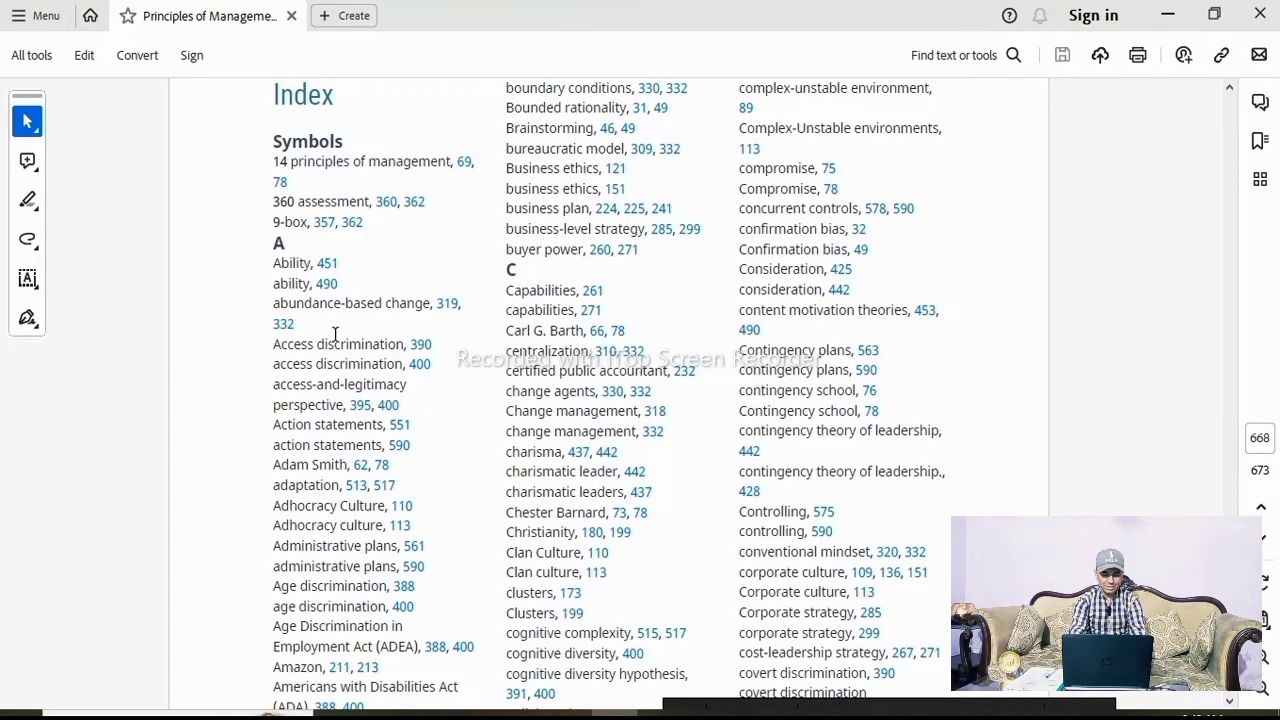
Examine the book's index layout, entries and page numbers as an example
{"action": "scroll", "coordinate": [463, 283], "scroll_direction": "up", "scroll_amount": 3}
{"action": "scroll", "coordinate": [352, 236], "scroll_direction": "down", "scroll_amount": 1}
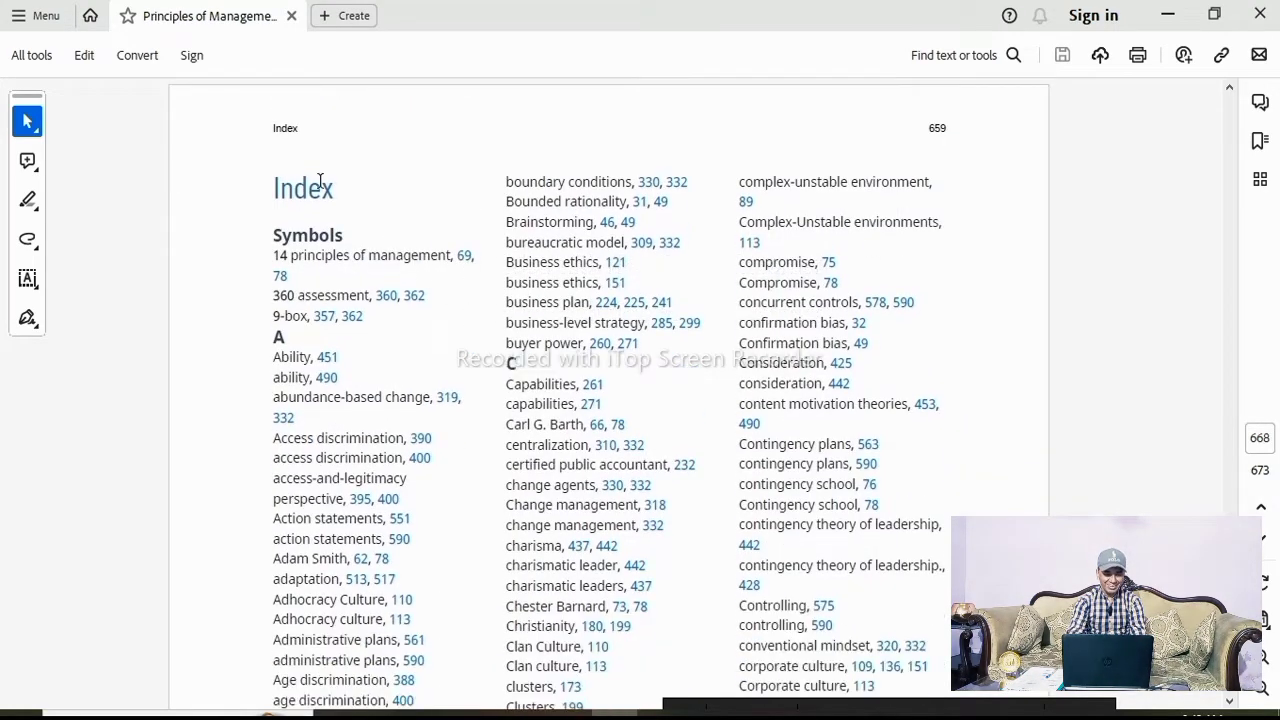
{"action": "scroll", "coordinate": [512, 338], "scroll_direction": "up", "scroll_amount": 1}
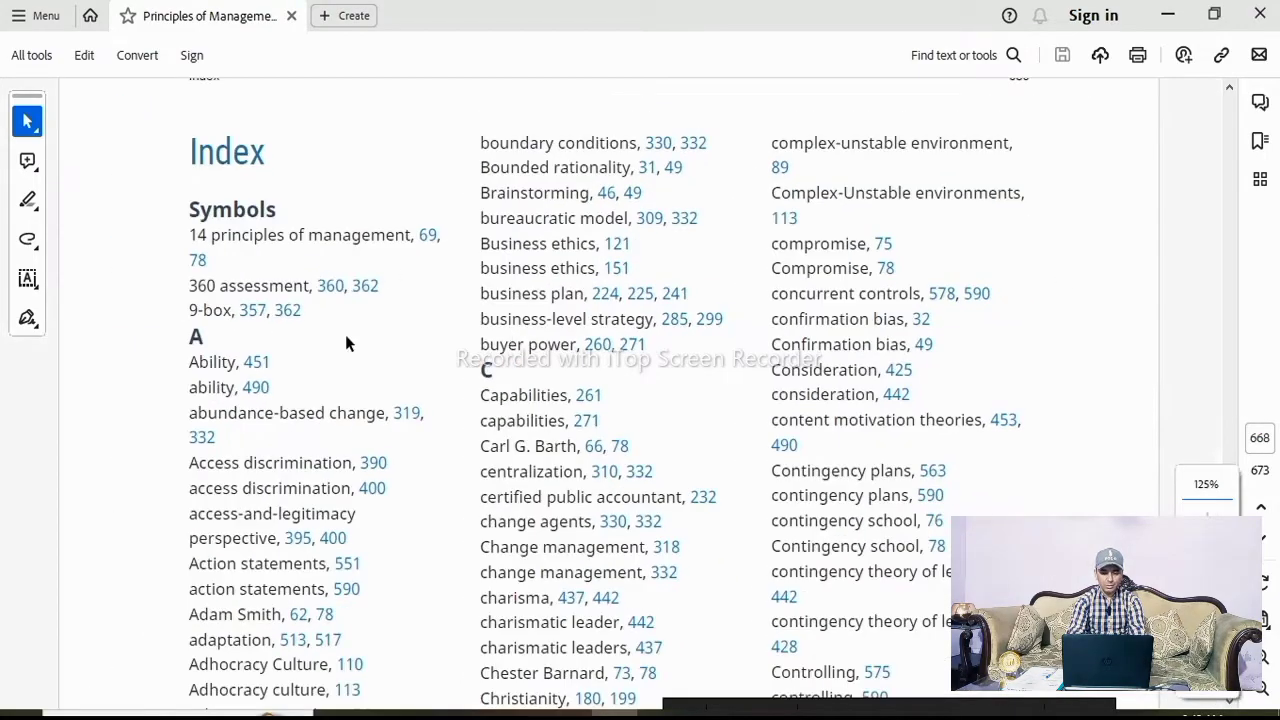
{"action": "scroll", "coordinate": [425, 354], "scroll_direction": "down", "scroll_amount": 5}
{"action": "scroll", "coordinate": [425, 354], "scroll_direction": "up", "scroll_amount": 6}
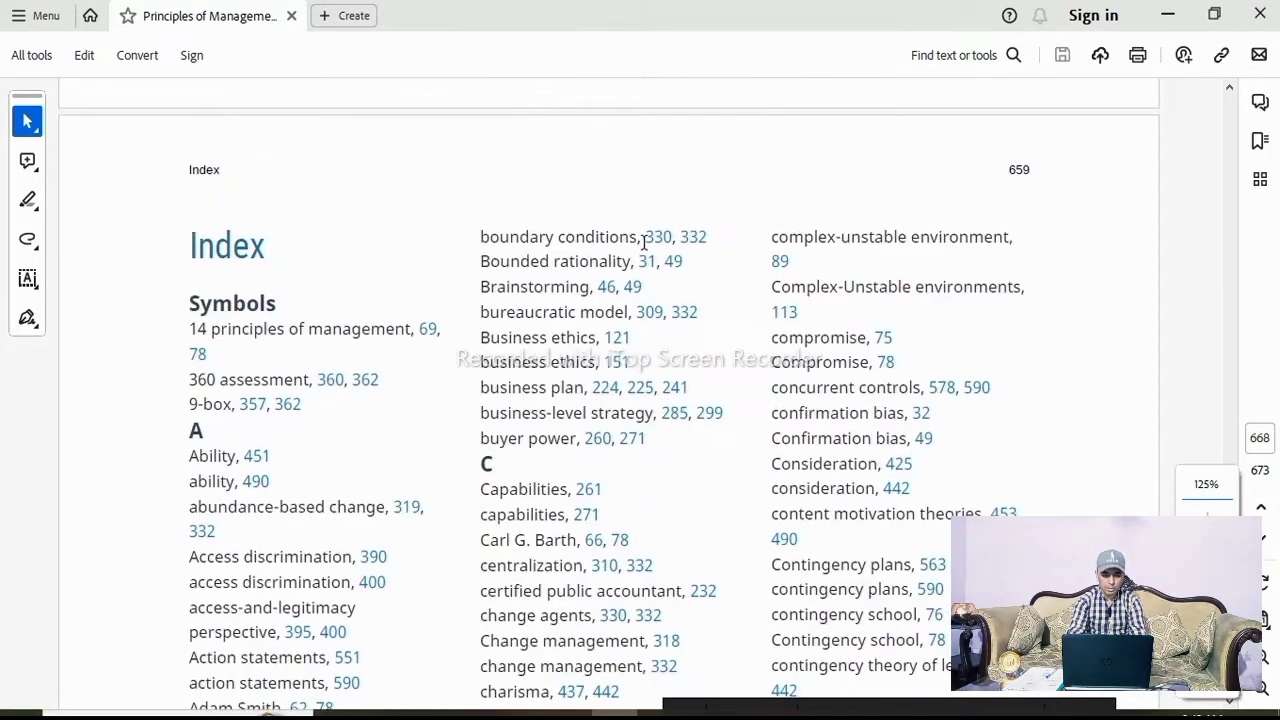
{"action": "scroll", "coordinate": [196, 300], "scroll_direction": "down", "scroll_amount": 1}
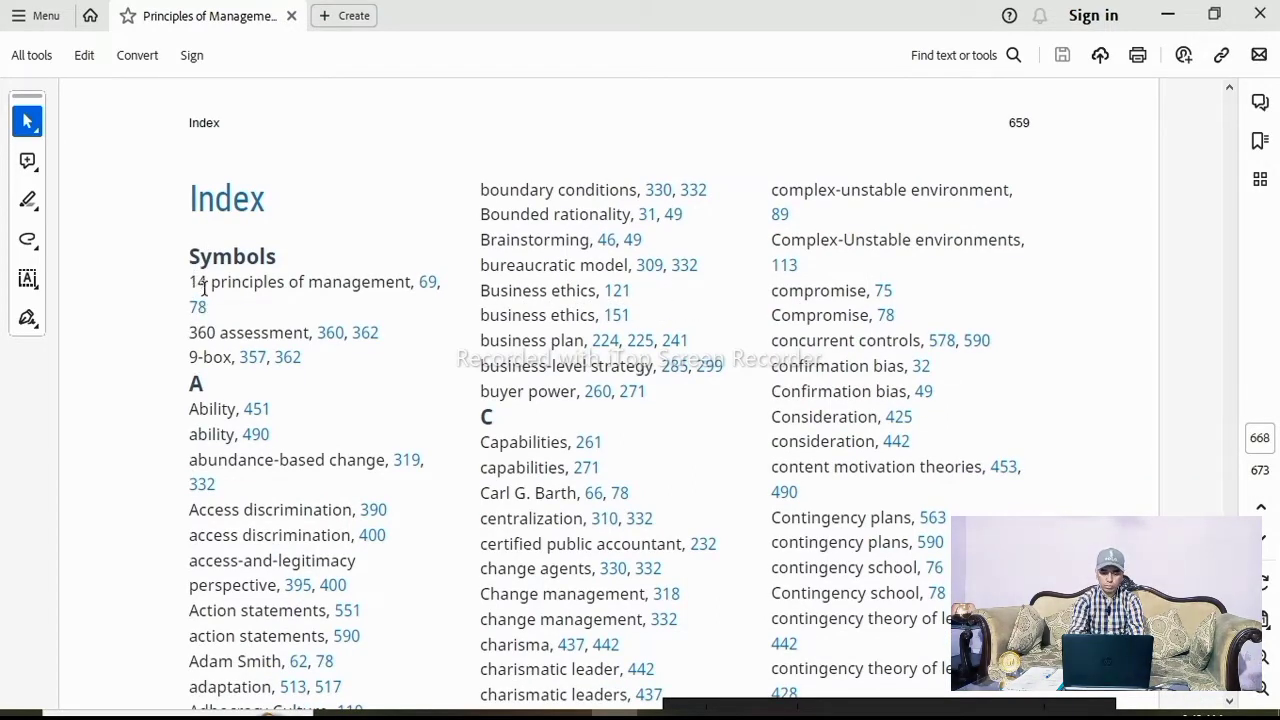
{"action": "scroll", "coordinate": [198, 365], "scroll_direction": "down", "scroll_amount": 1}
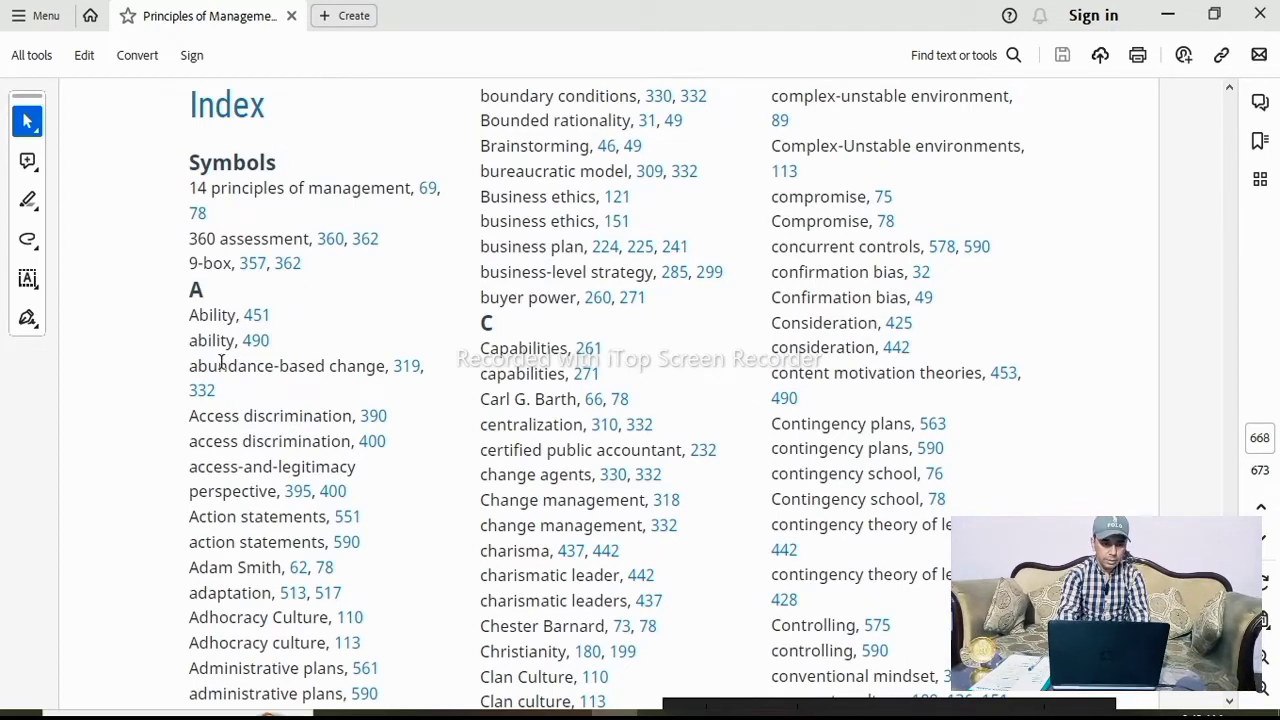
{"action": "scroll", "coordinate": [221, 362], "scroll_direction": "down", "scroll_amount": 1}
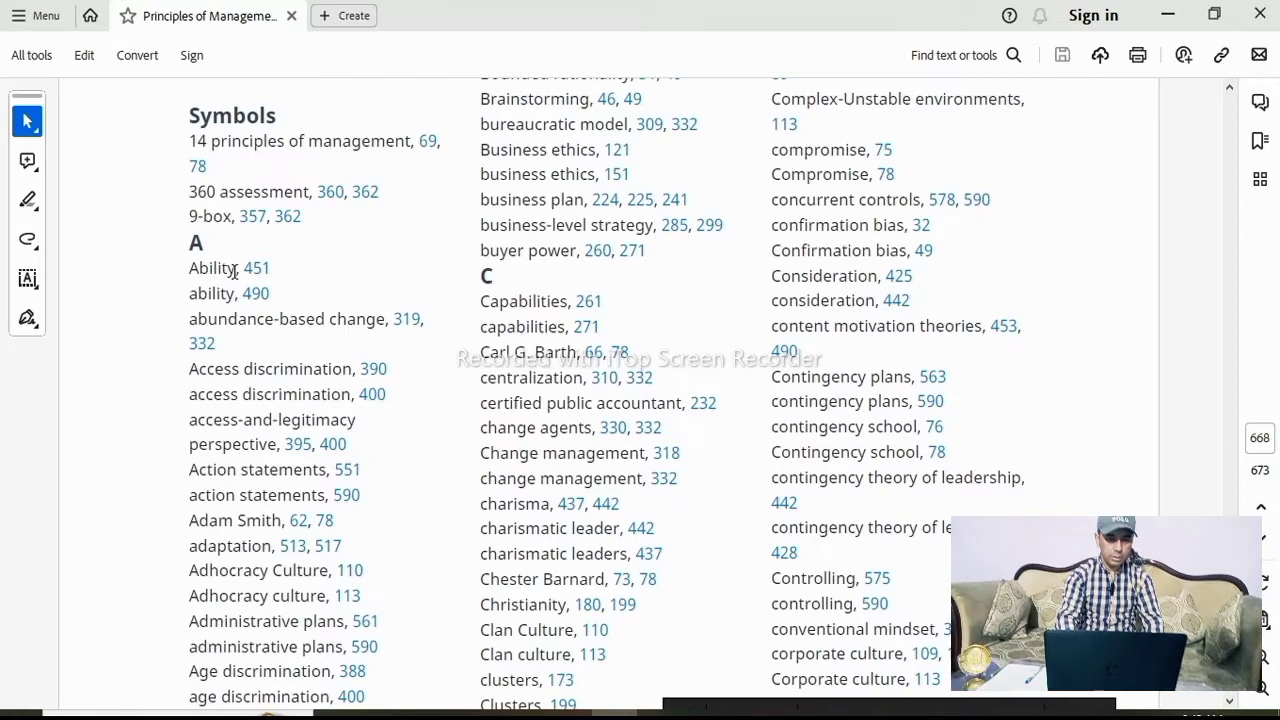
{"action": "scroll", "coordinate": [281, 369], "scroll_direction": "down", "scroll_amount": 15}
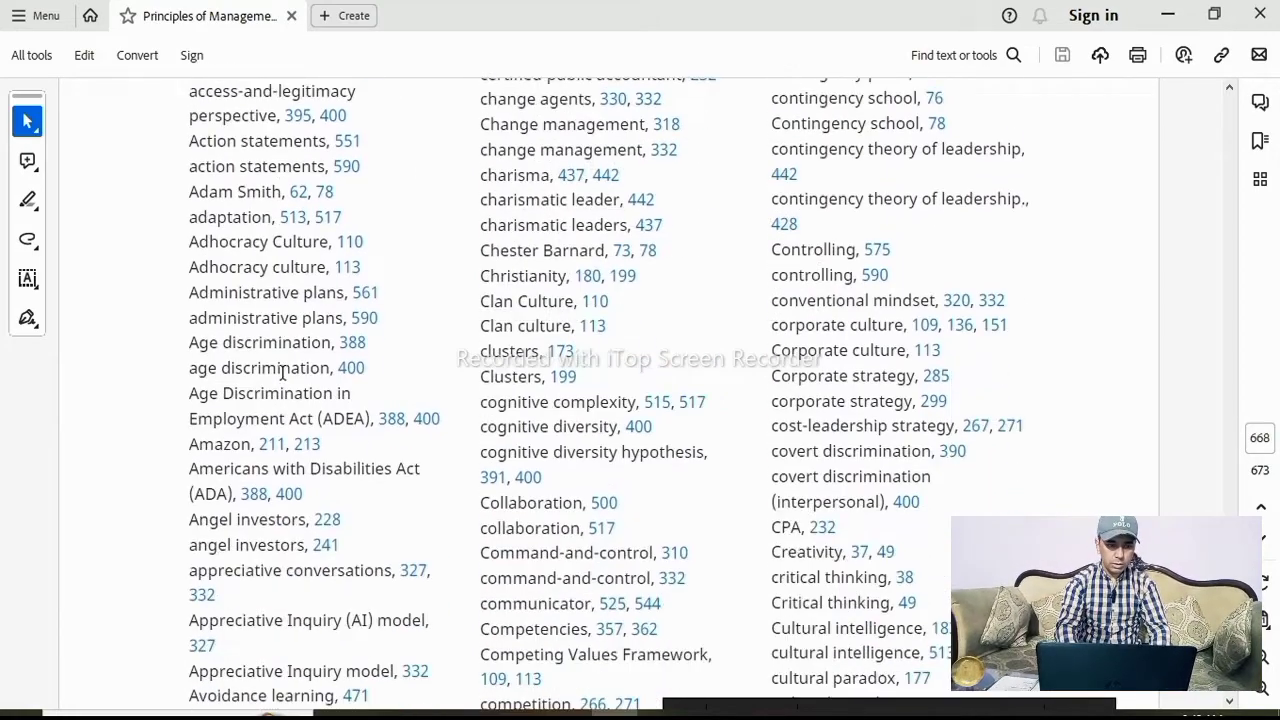
Review the pages preceding the index in the Principles of Management PDF
{"action": "scroll", "coordinate": [281, 375], "scroll_direction": "up", "scroll_amount": 16}
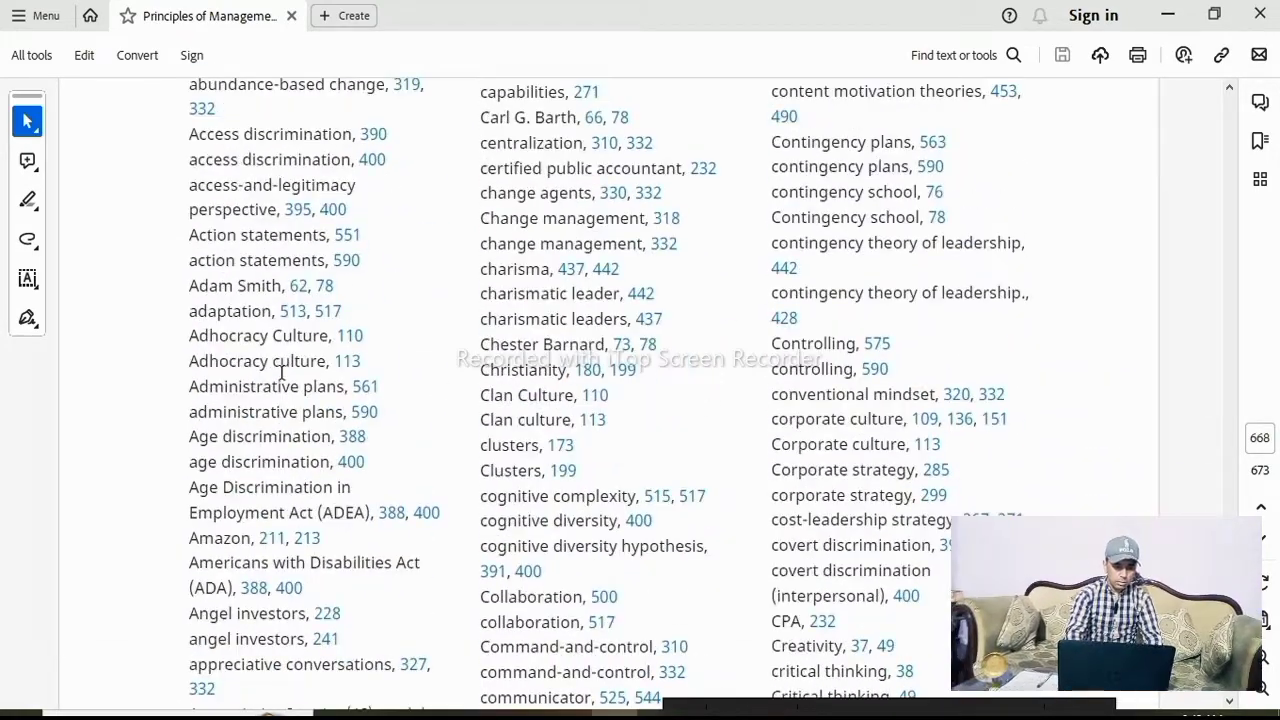
{"action": "scroll", "coordinate": [289, 443], "scroll_direction": "up", "scroll_amount": 15}
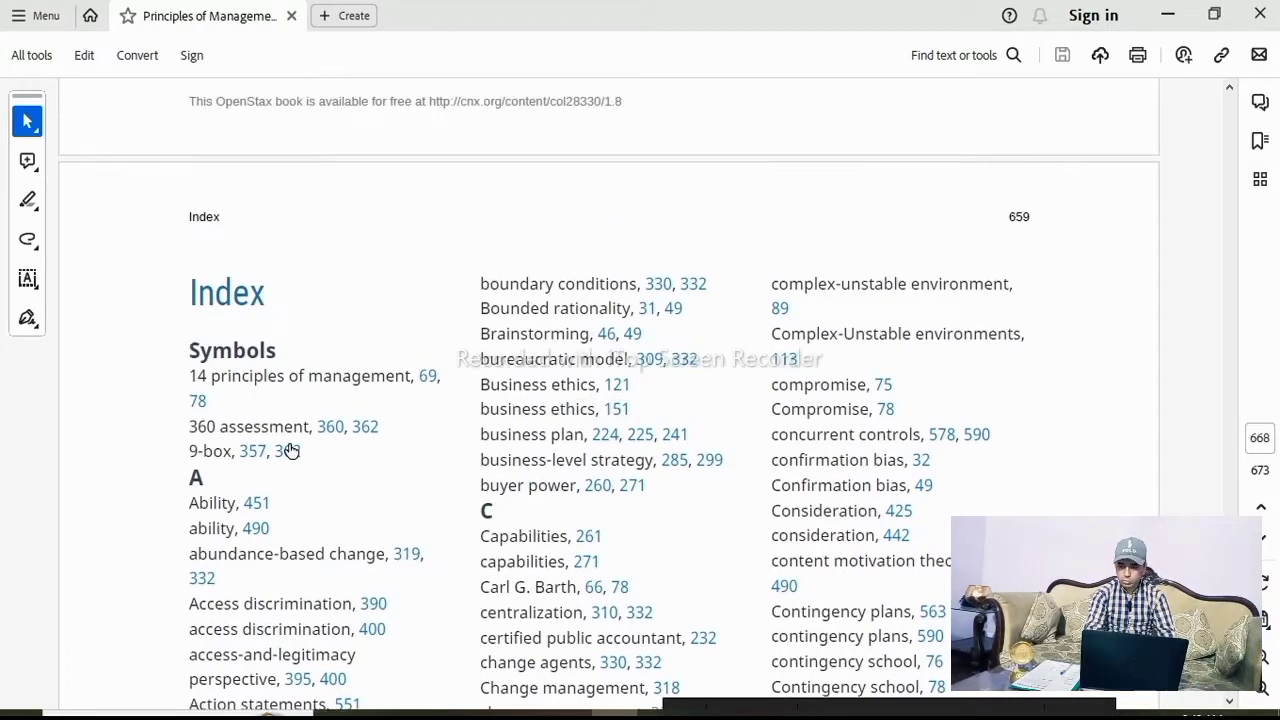
{"action": "scroll", "coordinate": [290, 441], "scroll_direction": "up", "scroll_amount": 20}
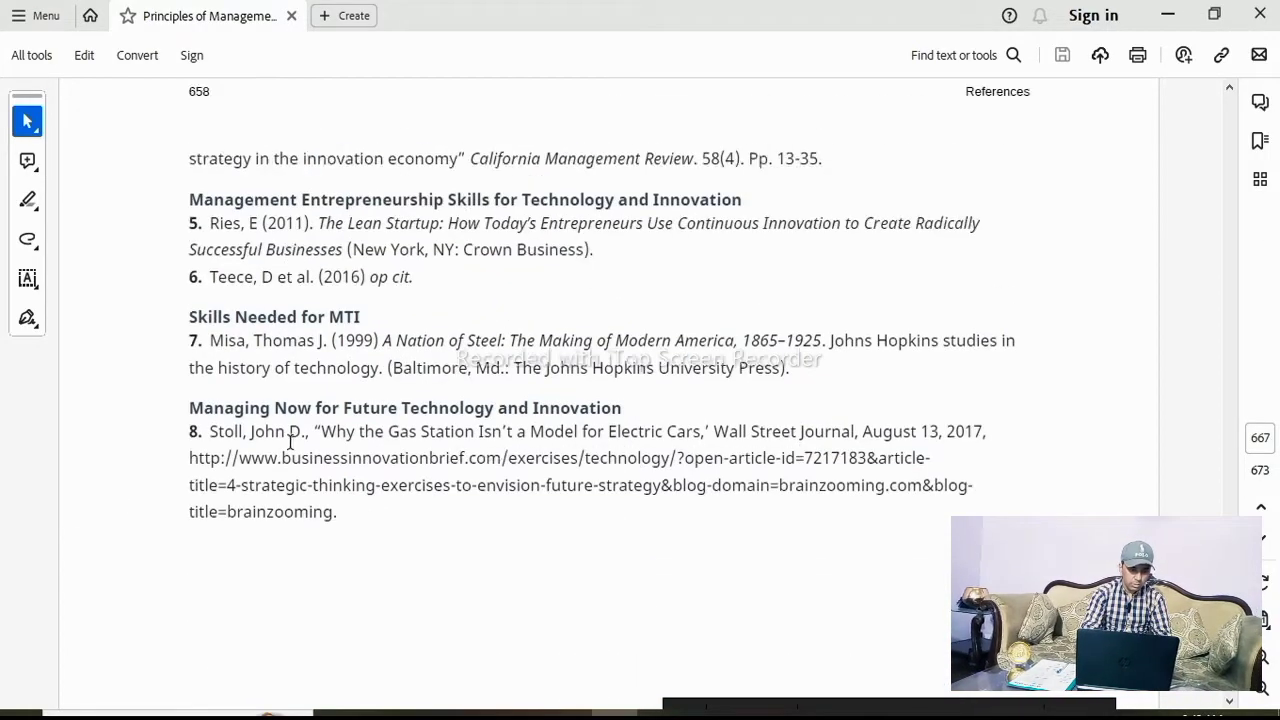
{"action": "scroll", "coordinate": [290, 448], "scroll_direction": "up", "scroll_amount": 5}
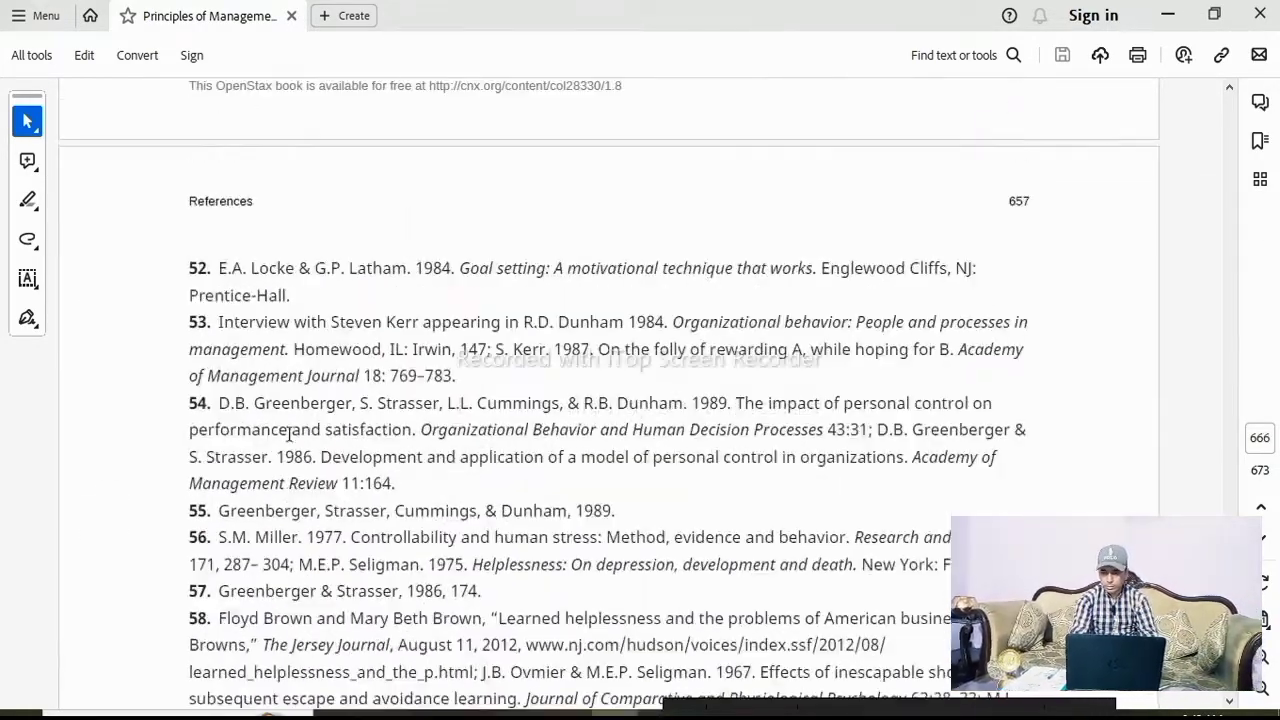
{"action": "scroll", "coordinate": [290, 420], "scroll_direction": "up", "scroll_amount": 20}
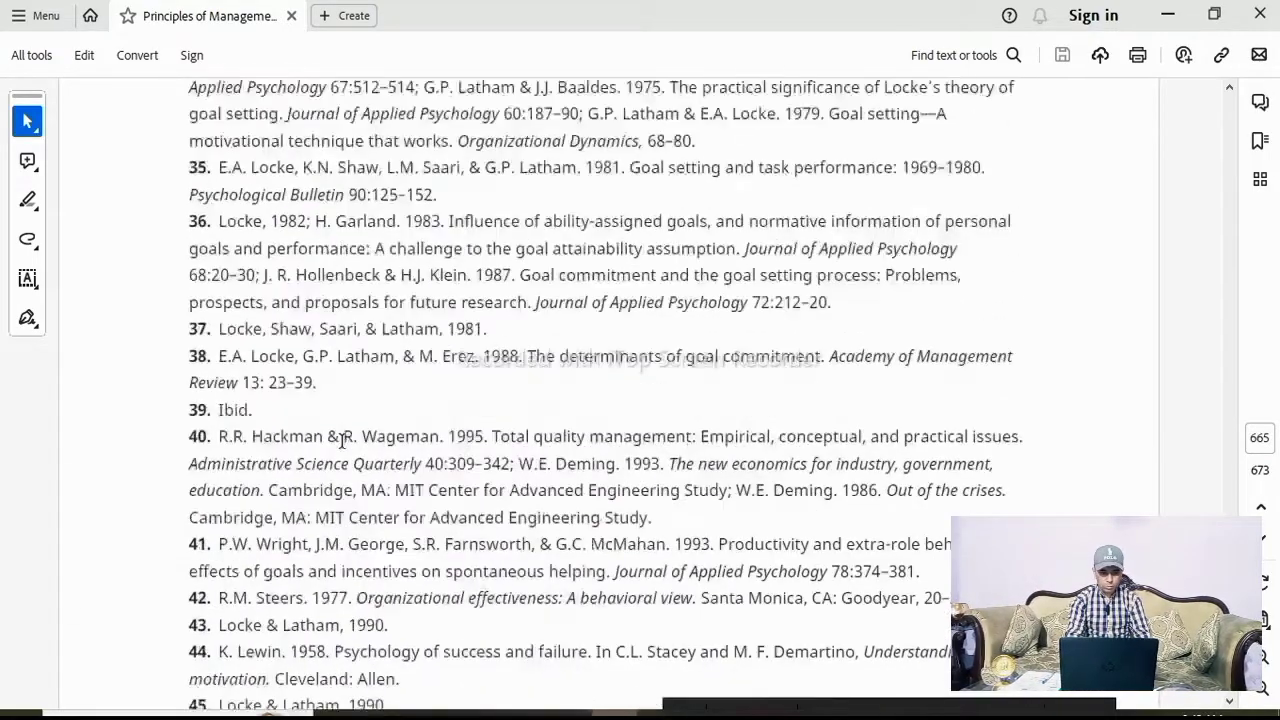
{"action": "scroll", "coordinate": [341, 441], "scroll_direction": "up", "scroll_amount": 5}
Mark the answer text "model of the computer" as a citation in the Rules category
{"action": "scroll", "coordinate": [341, 441], "scroll_direction": "down", "scroll_amount": 4}
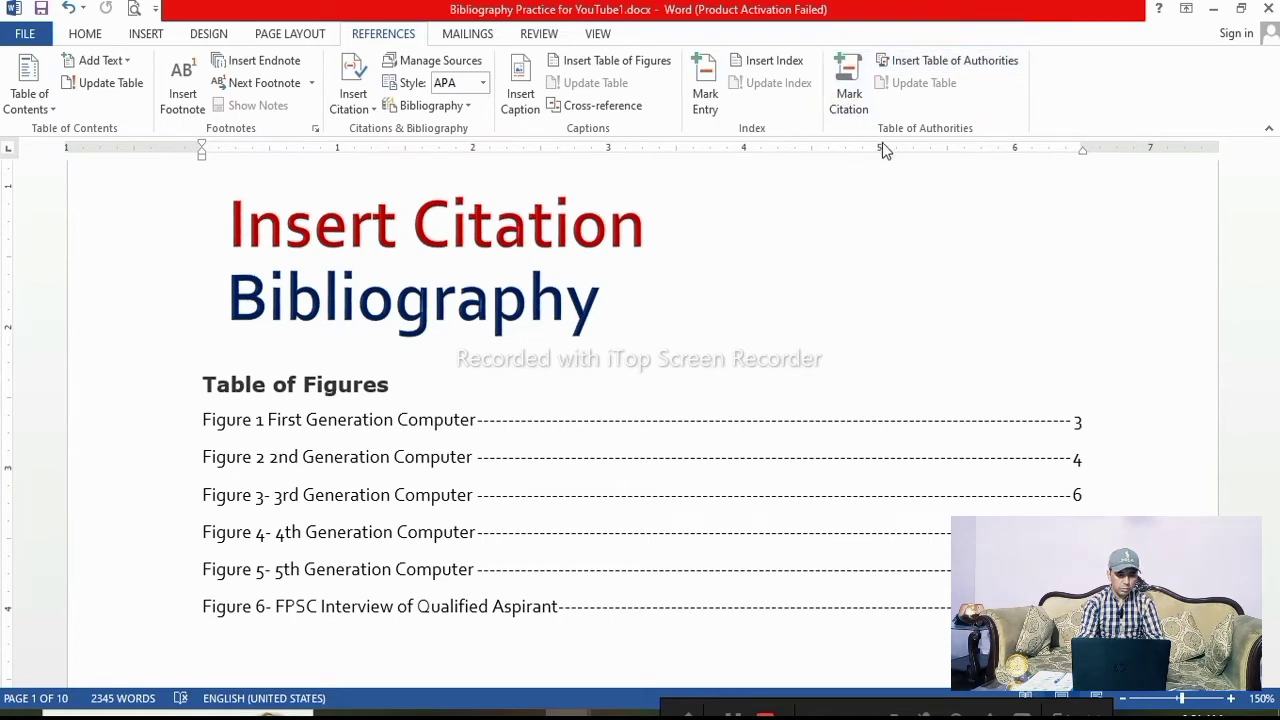
{"action": "scroll", "coordinate": [535, 370], "scroll_direction": "down", "scroll_amount": 1}
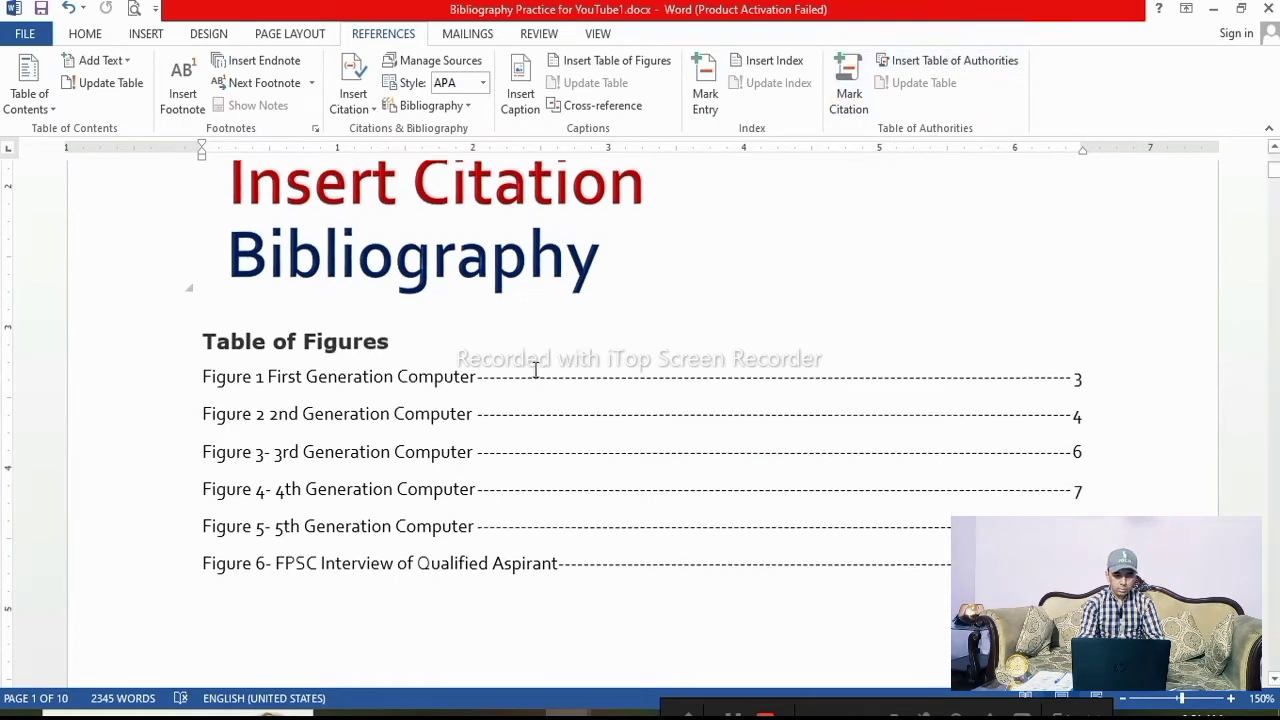
{"action": "scroll", "coordinate": [251, 457], "scroll_direction": "down", "scroll_amount": 4}
{"action": "scroll", "coordinate": [242, 552], "scroll_direction": "up", "scroll_amount": 3}
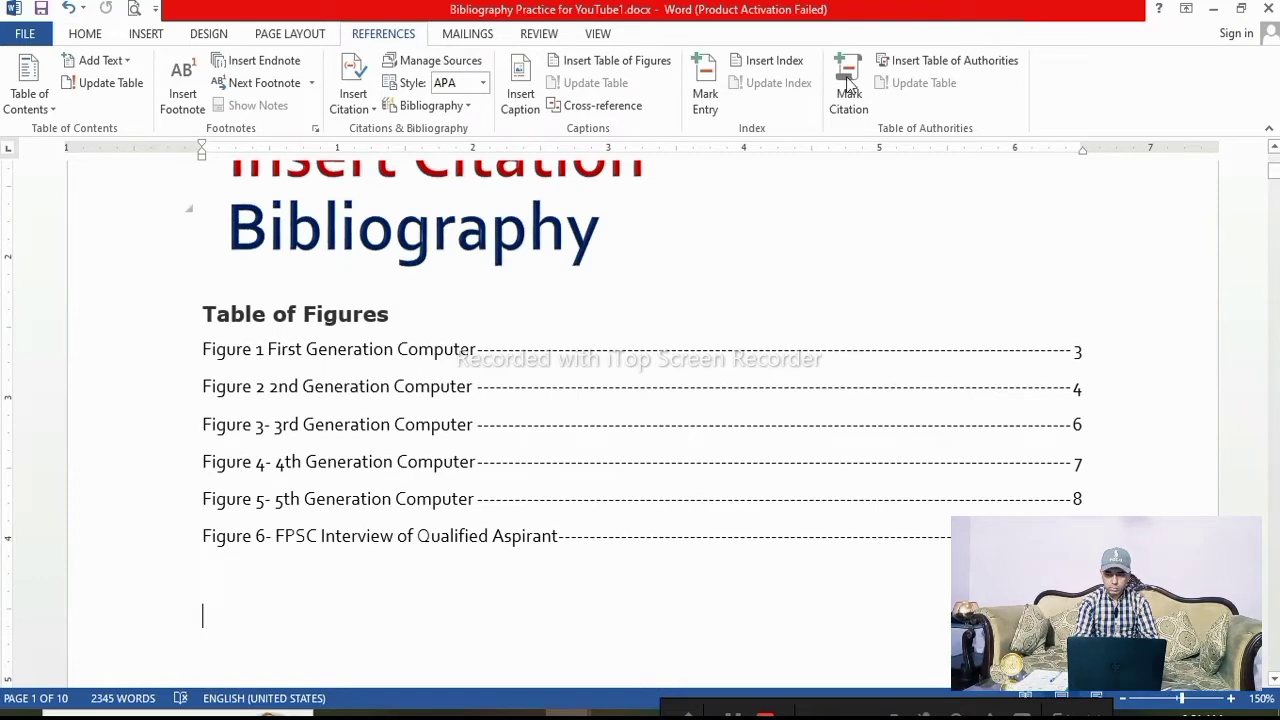
{"action": "scroll", "coordinate": [435, 530], "scroll_direction": "down", "scroll_amount": 15}
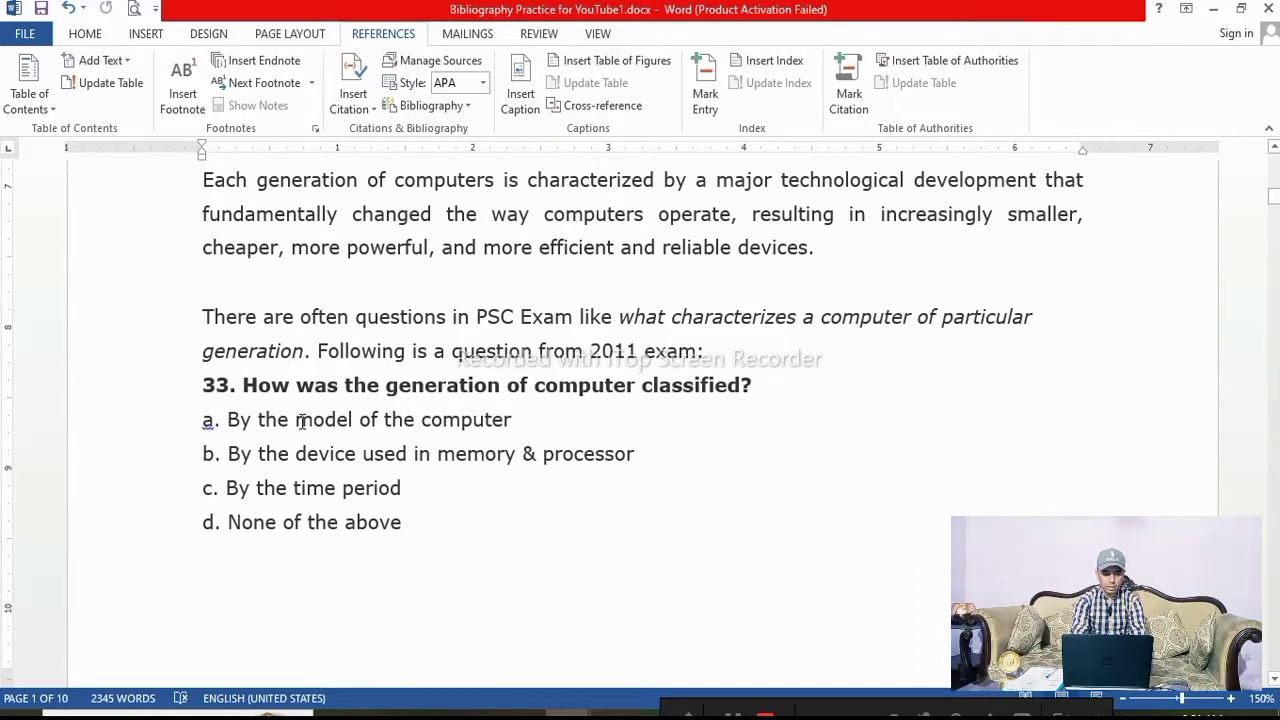
{"action": "left_click_drag", "start_coordinate": [297, 420], "coordinate": [465, 430]}
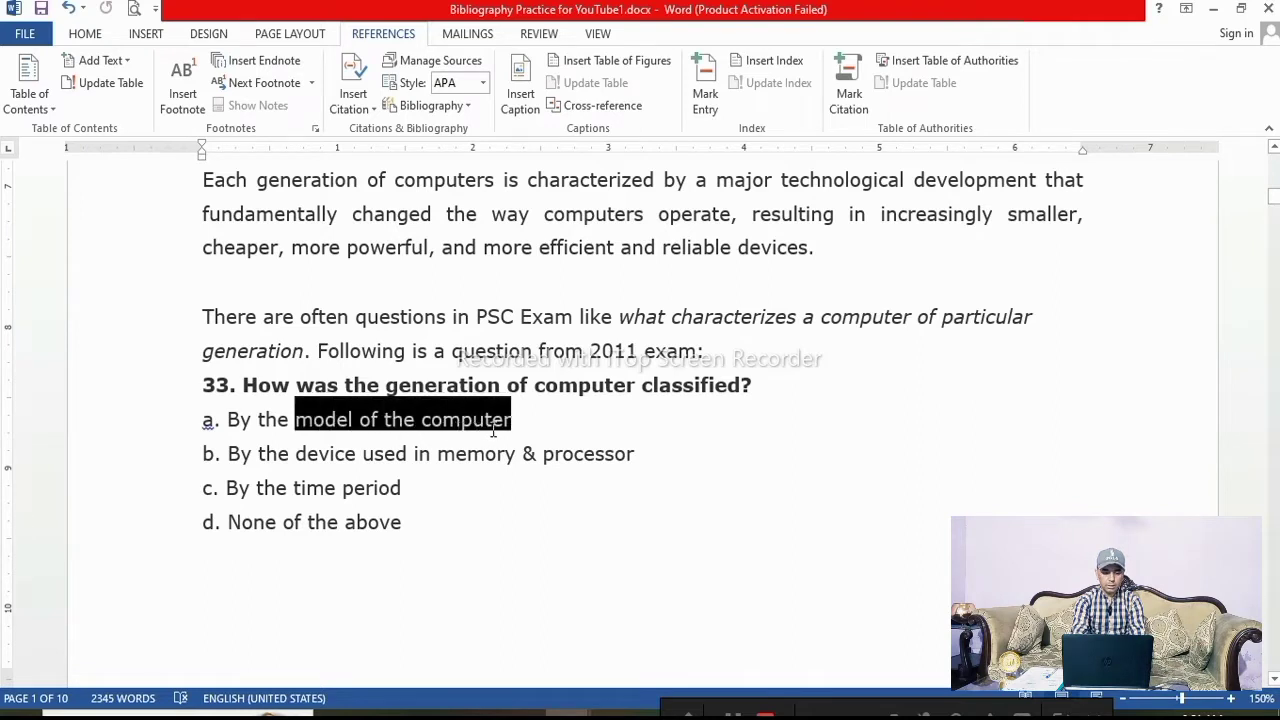
{"action": "left_click_drag", "start_coordinate": [505, 425], "coordinate": [511, 421]}
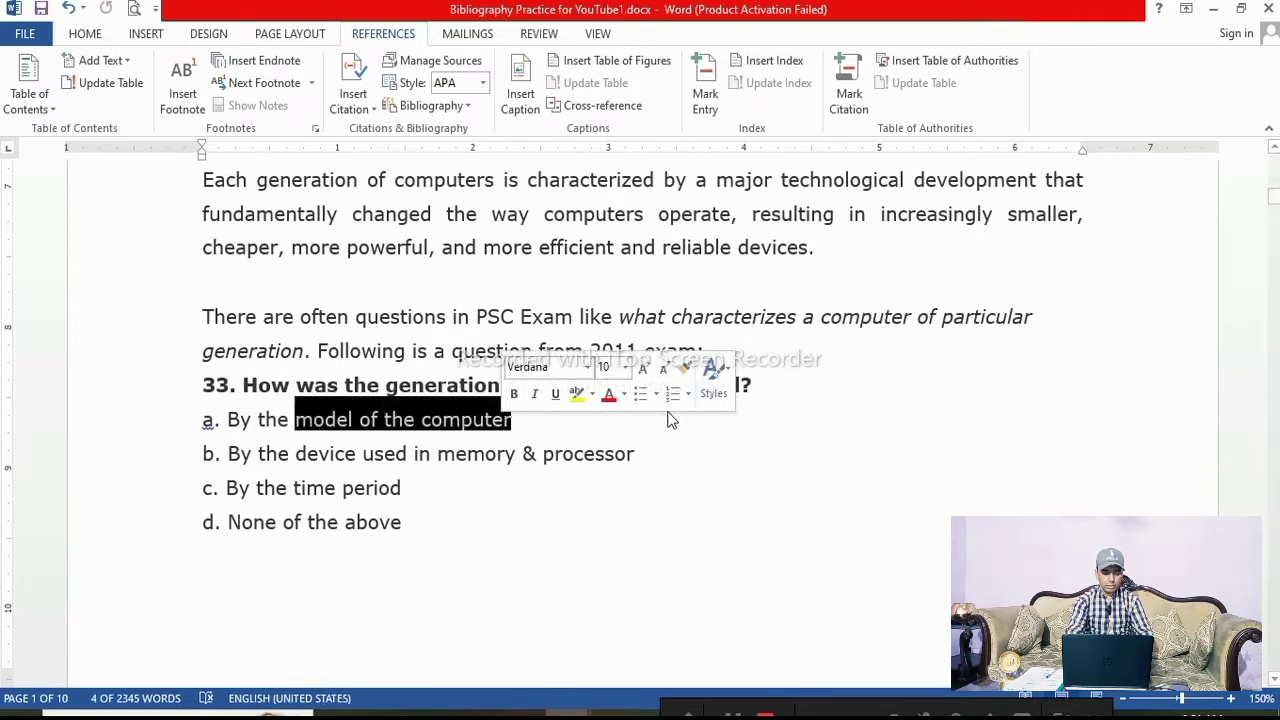
{"action": "left_click", "coordinate": [848, 97]}
{"action": "left_click", "coordinate": [564, 267]}
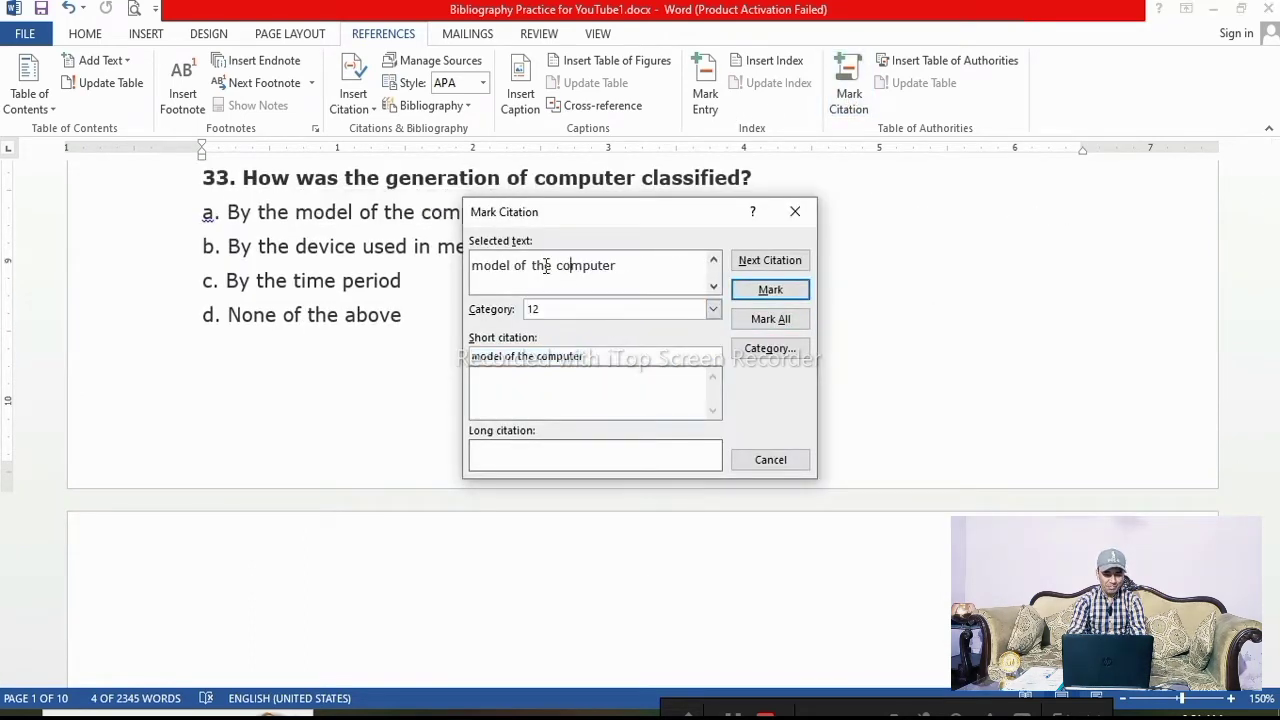
{"action": "left_click", "coordinate": [713, 310]}
{"action": "scroll", "coordinate": [716, 360], "scroll_direction": "up", "scroll_amount": 4}
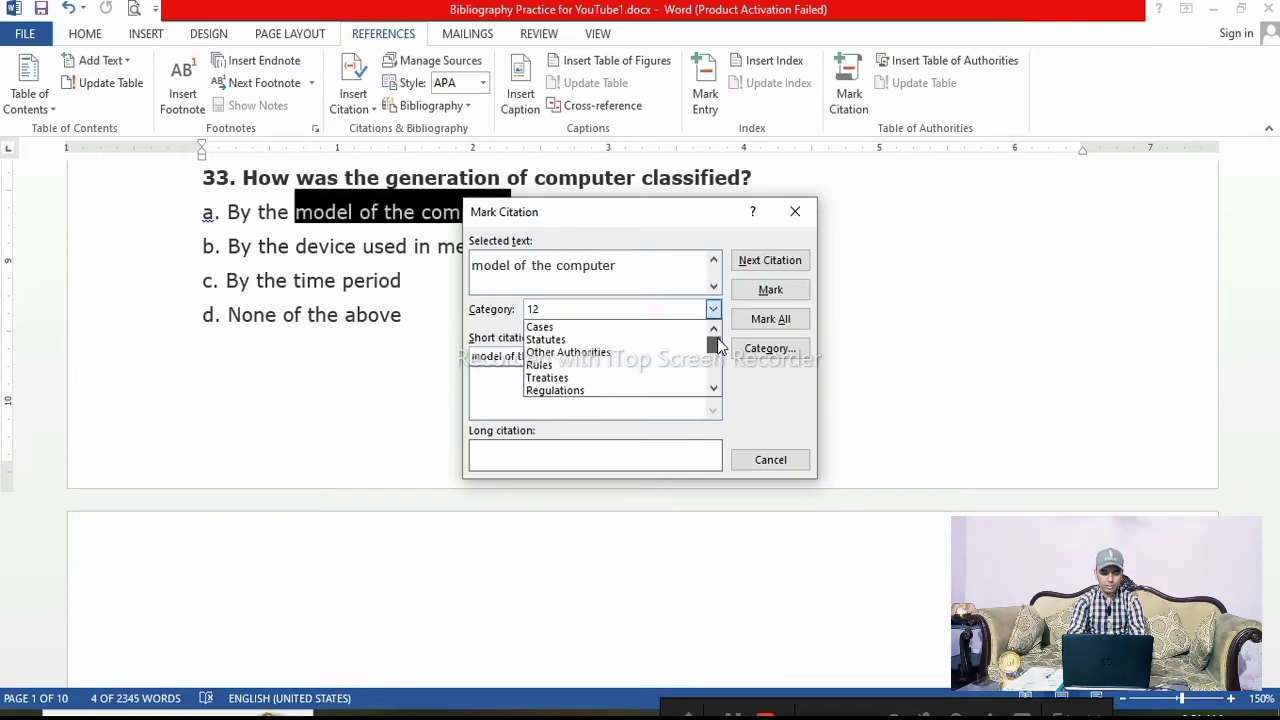
{"action": "left_click", "coordinate": [548, 368]}
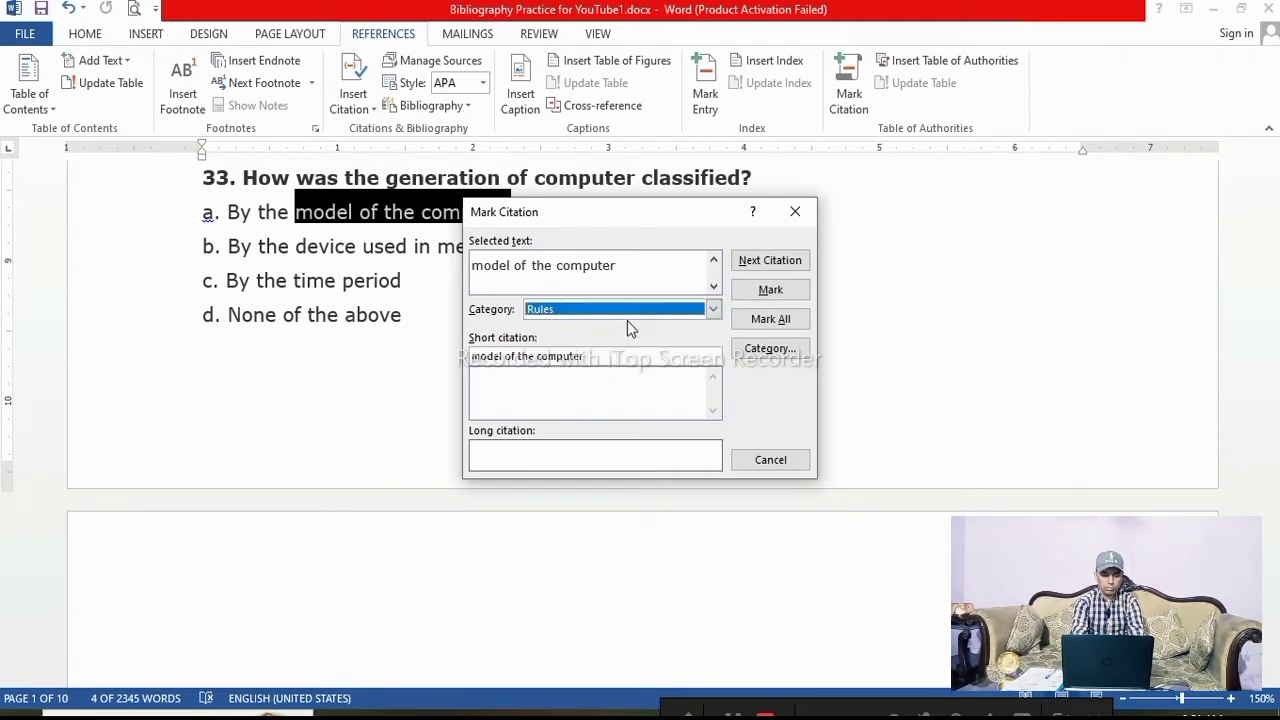
{"action": "left_click", "coordinate": [766, 290]}
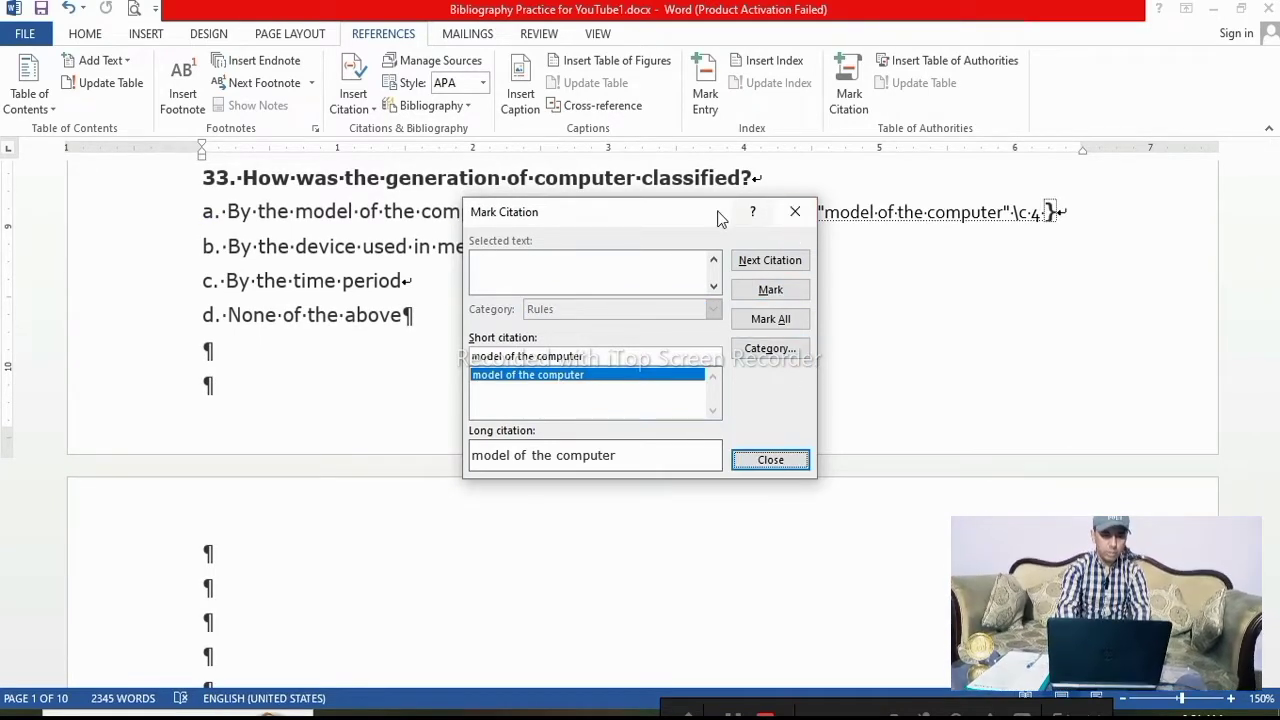
Mark the answer text "device used in memory" as a citation in the Rules category
{"action": "left_click_drag", "start_coordinate": [720, 218], "coordinate": [937, 204]}
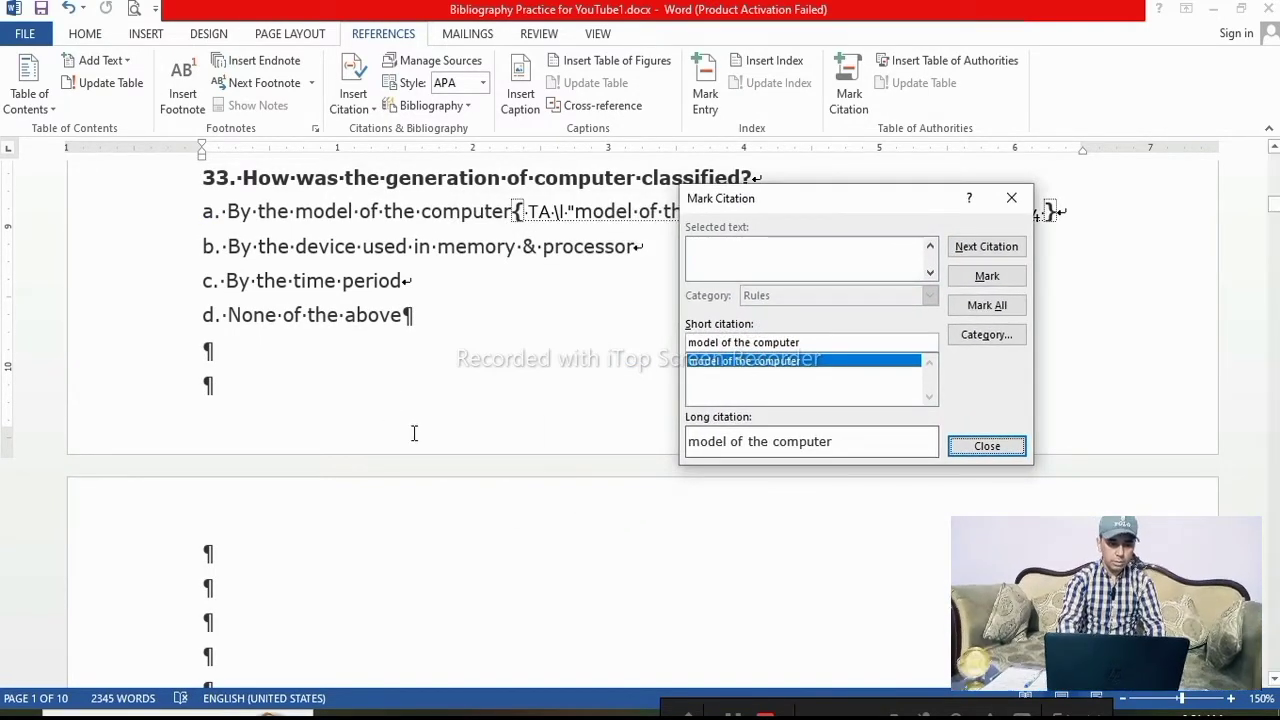
{"action": "left_click", "coordinate": [300, 247]}
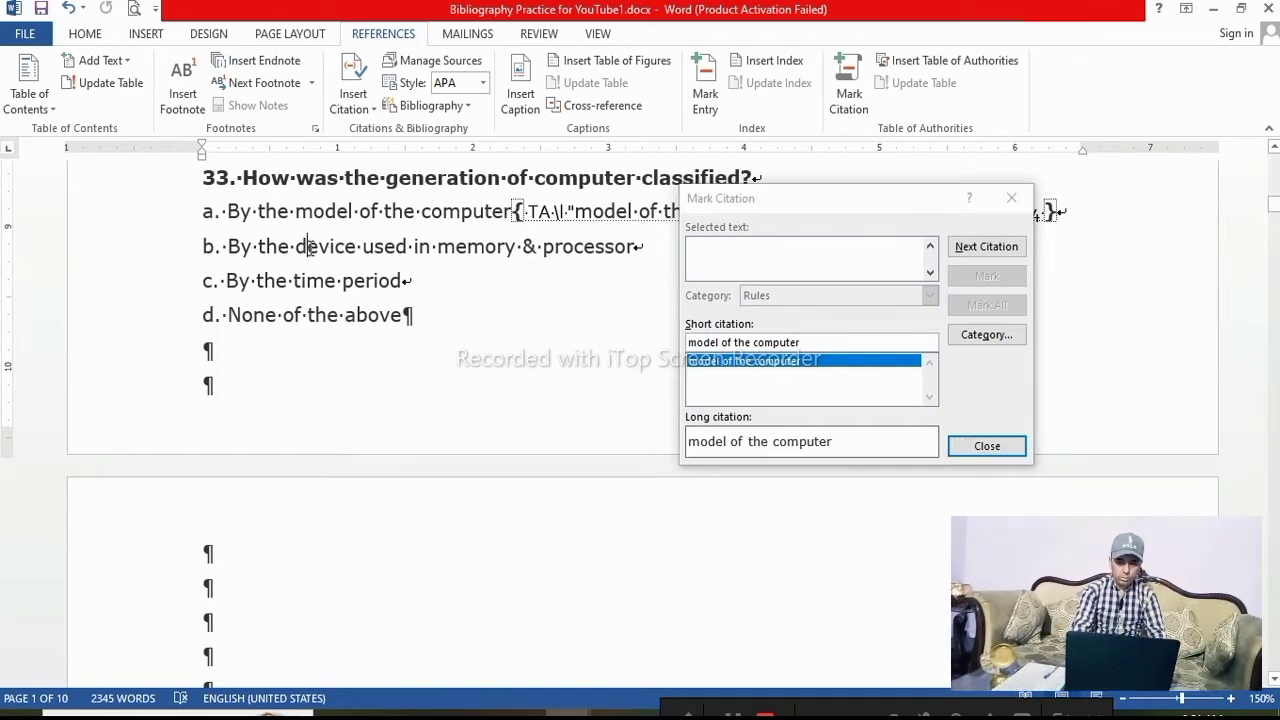
{"action": "left_click_drag", "start_coordinate": [300, 247], "coordinate": [522, 247]}
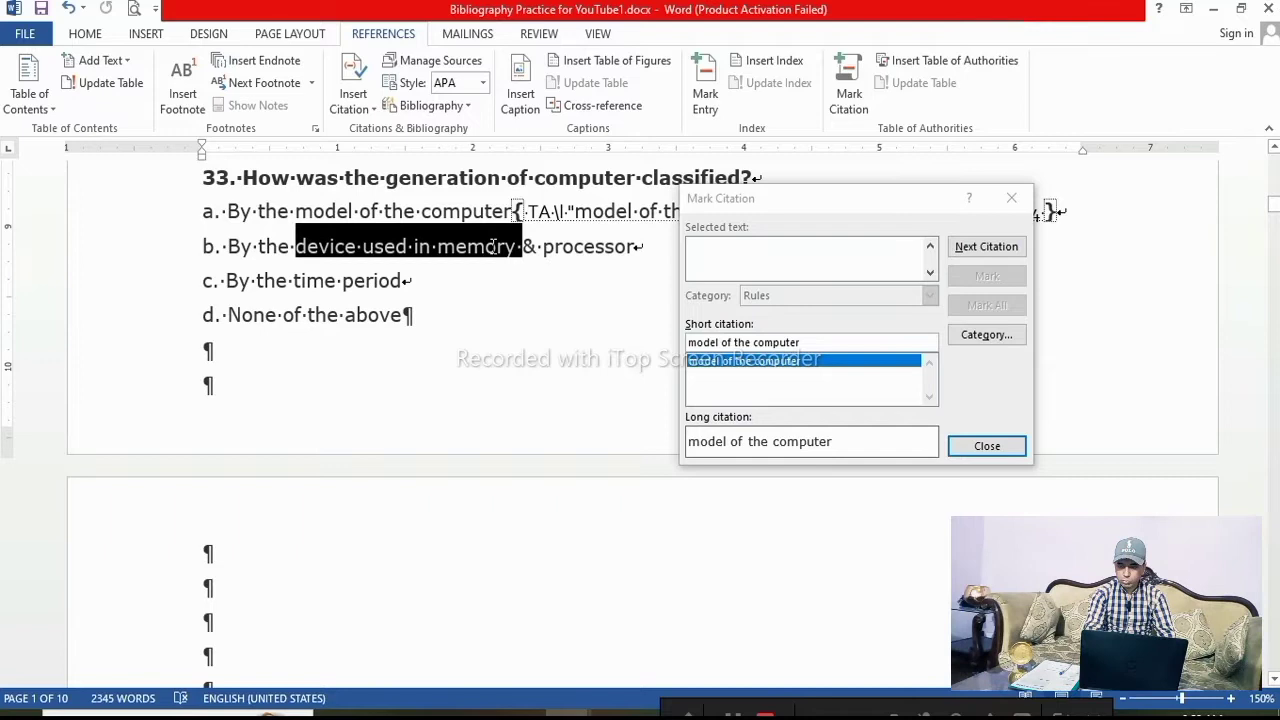
{"action": "left_click", "coordinate": [844, 260]}
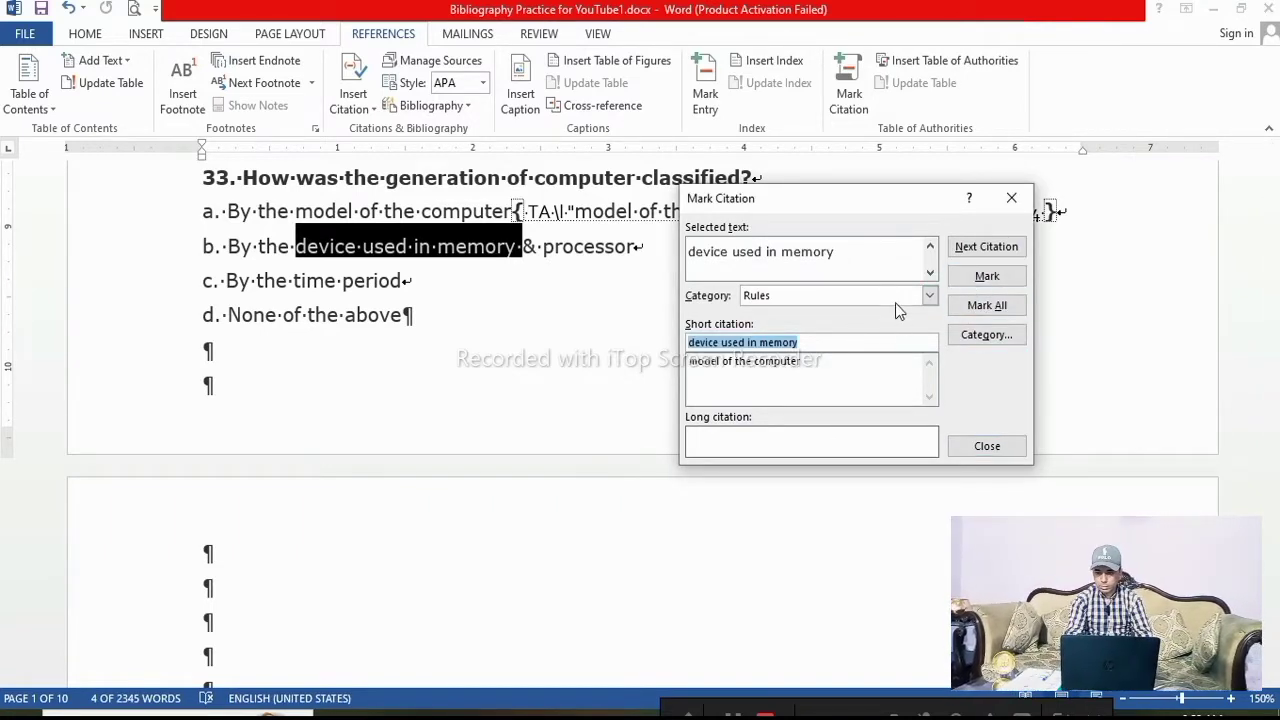
{"action": "left_click", "coordinate": [977, 275]}
Mark the answer text "By the time period" as a citation in the Rules category
{"action": "scroll", "coordinate": [437, 437], "scroll_direction": "down", "scroll_amount": 2}
{"action": "scroll", "coordinate": [437, 437], "scroll_direction": "down", "scroll_amount": 2}
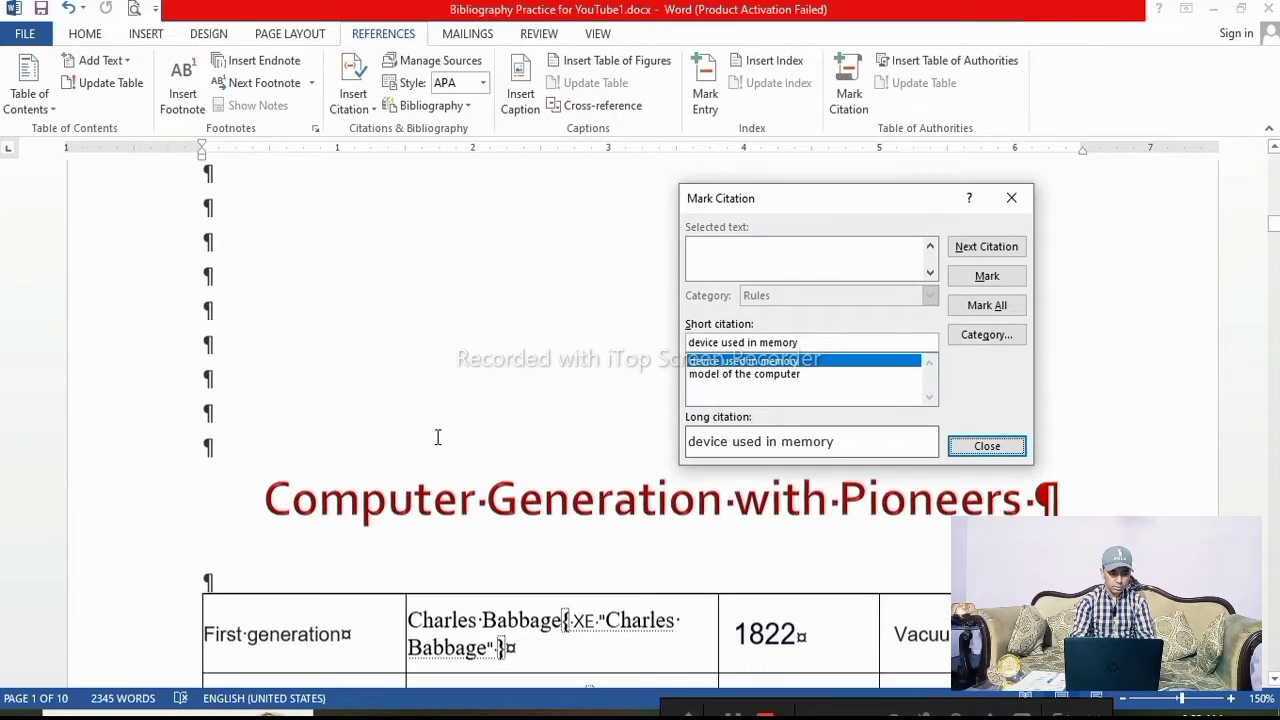
{"action": "scroll", "coordinate": [437, 437], "scroll_direction": "up", "scroll_amount": 5}
{"action": "scroll", "coordinate": [437, 437], "scroll_direction": "down", "scroll_amount": 1}
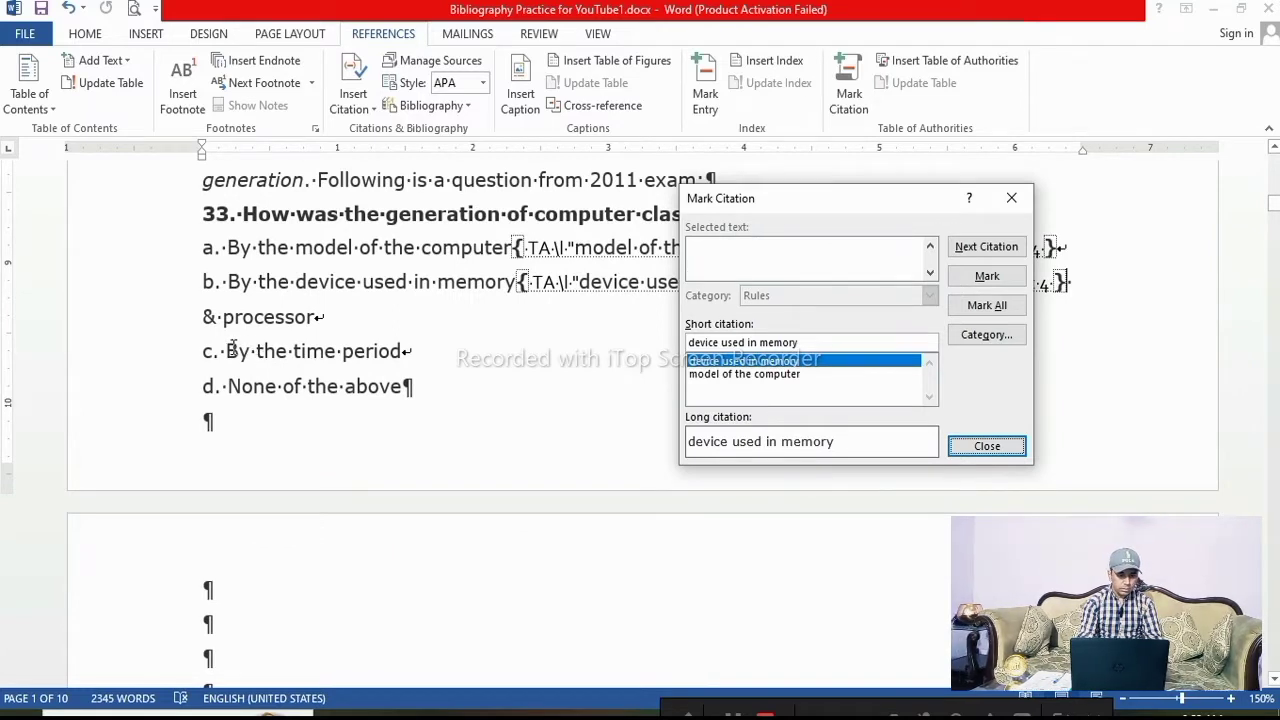
{"action": "left_click", "coordinate": [273, 347]}
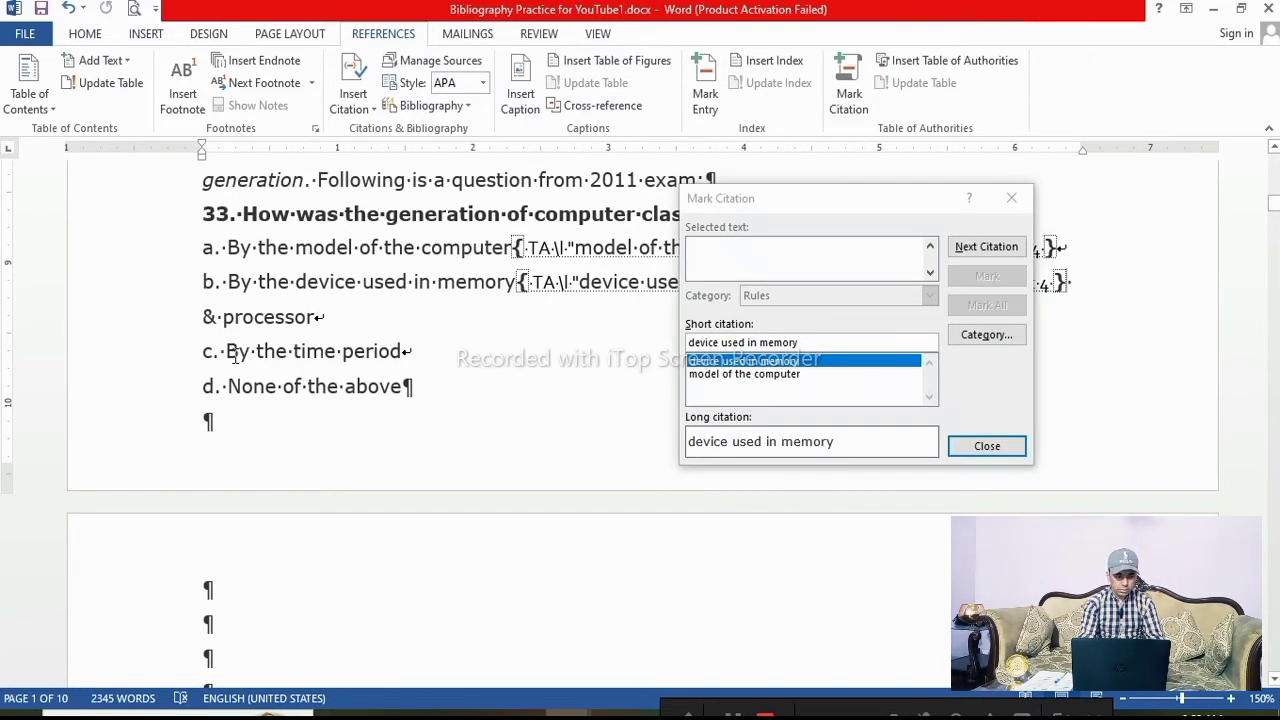
{"action": "double_click", "coordinate": [236, 352]}
{"action": "left_click_drag", "start_coordinate": [228, 351], "coordinate": [400, 352]}
{"action": "left_click", "coordinate": [905, 268]}
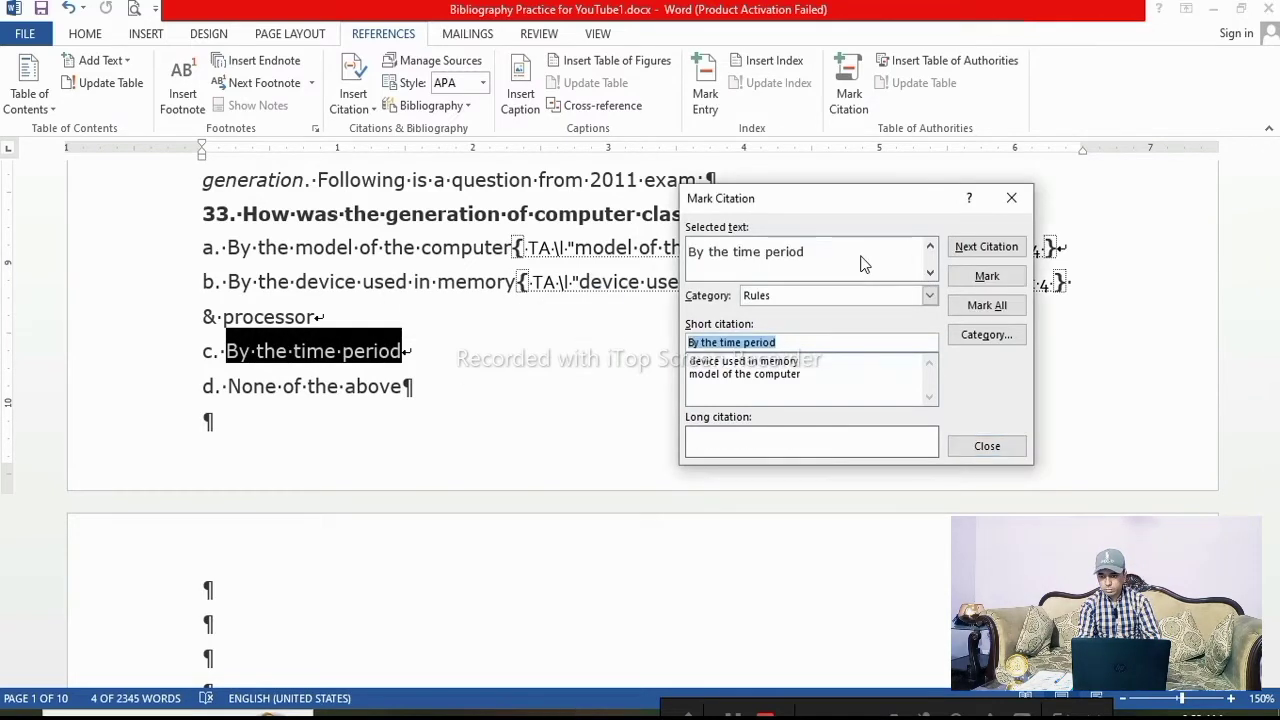
{"action": "left_click", "coordinate": [1006, 283]}
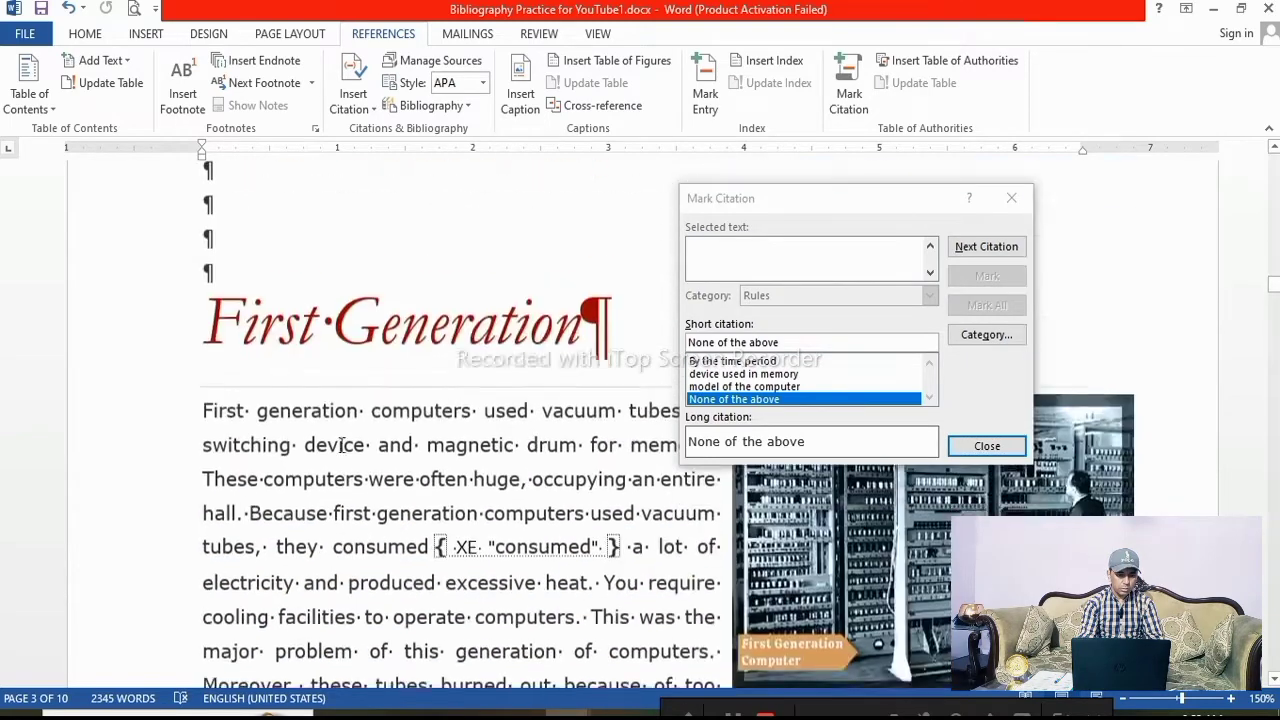
Mark "First generation computers used" in the First Generation section as a citation in the Regulations category
{"action": "scroll", "coordinate": [364, 458], "scroll_direction": "down", "scroll_amount": 1}
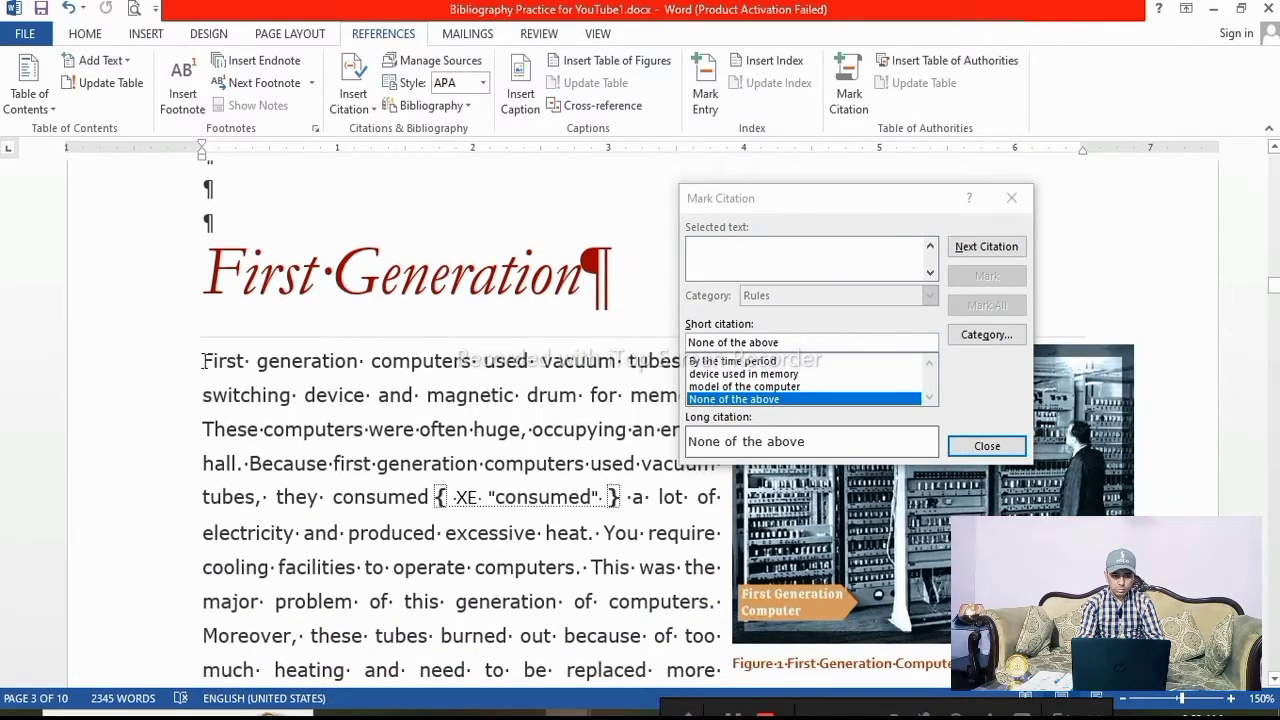
{"action": "left_click_drag", "start_coordinate": [200, 361], "coordinate": [540, 362]}
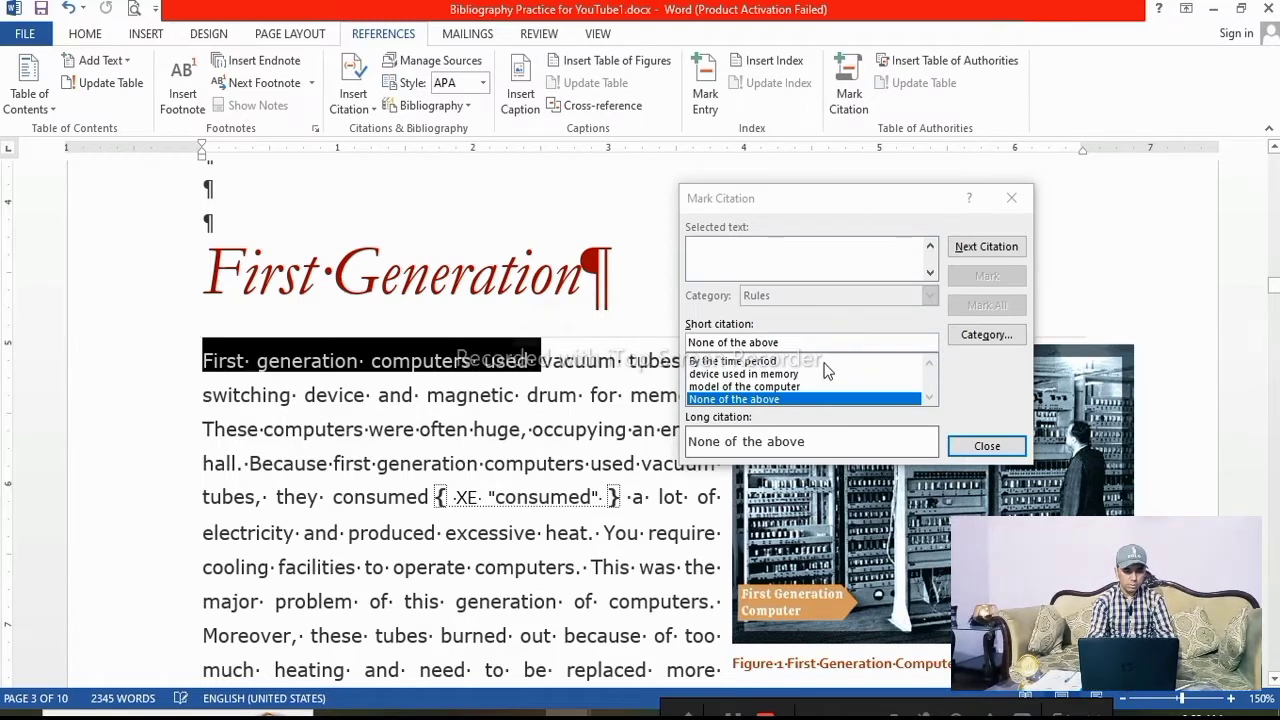
{"action": "left_click", "coordinate": [912, 303]}
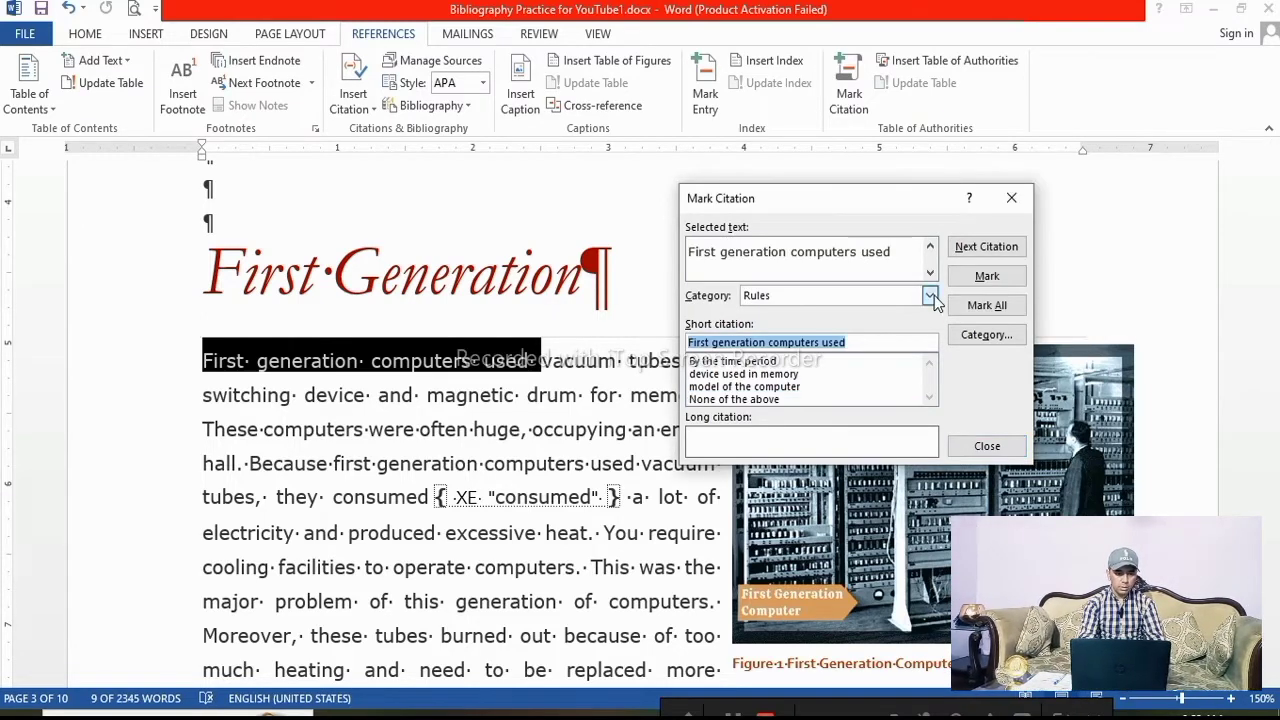
{"action": "left_click", "coordinate": [930, 296]}
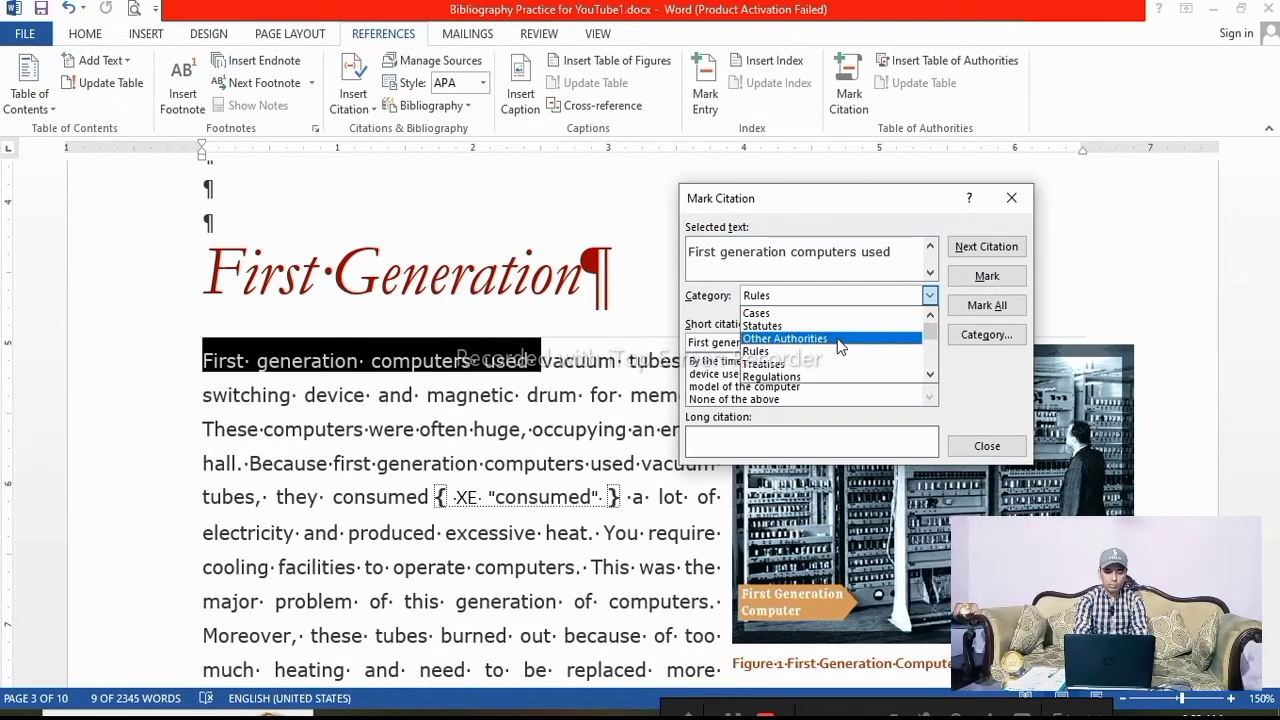
{"action": "left_click", "coordinate": [830, 385]}
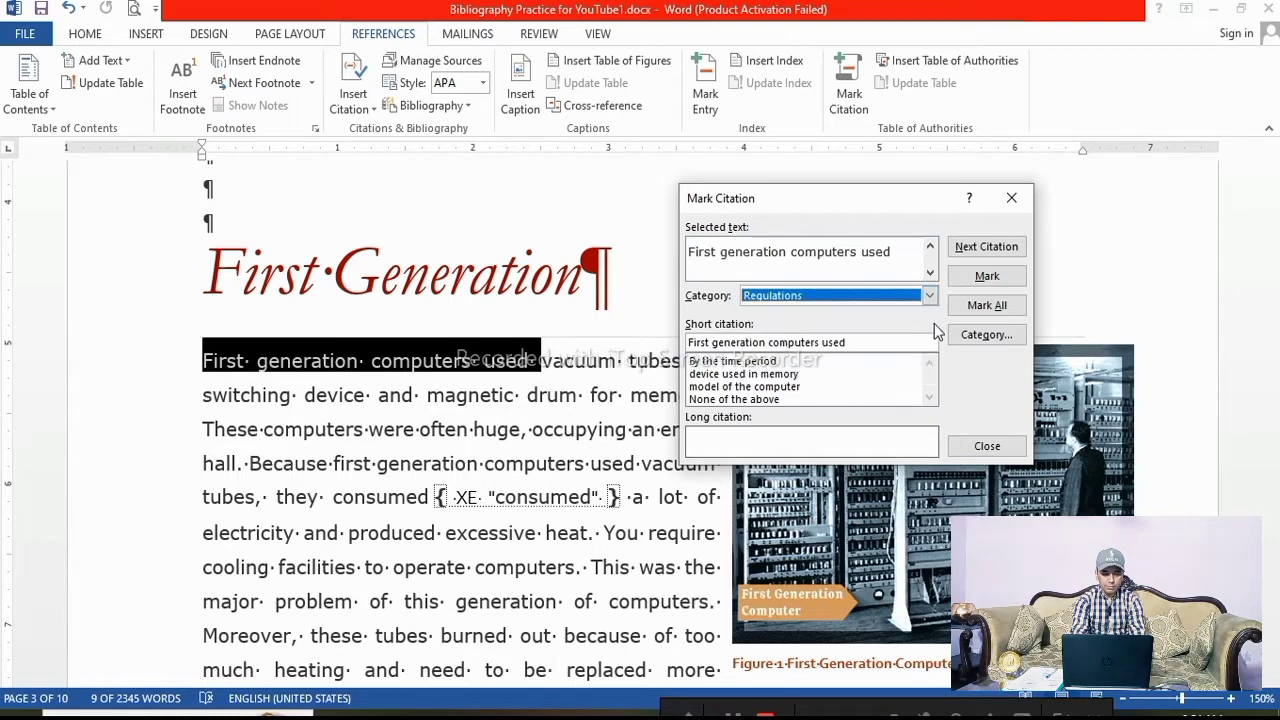
{"action": "left_click", "coordinate": [987, 276]}
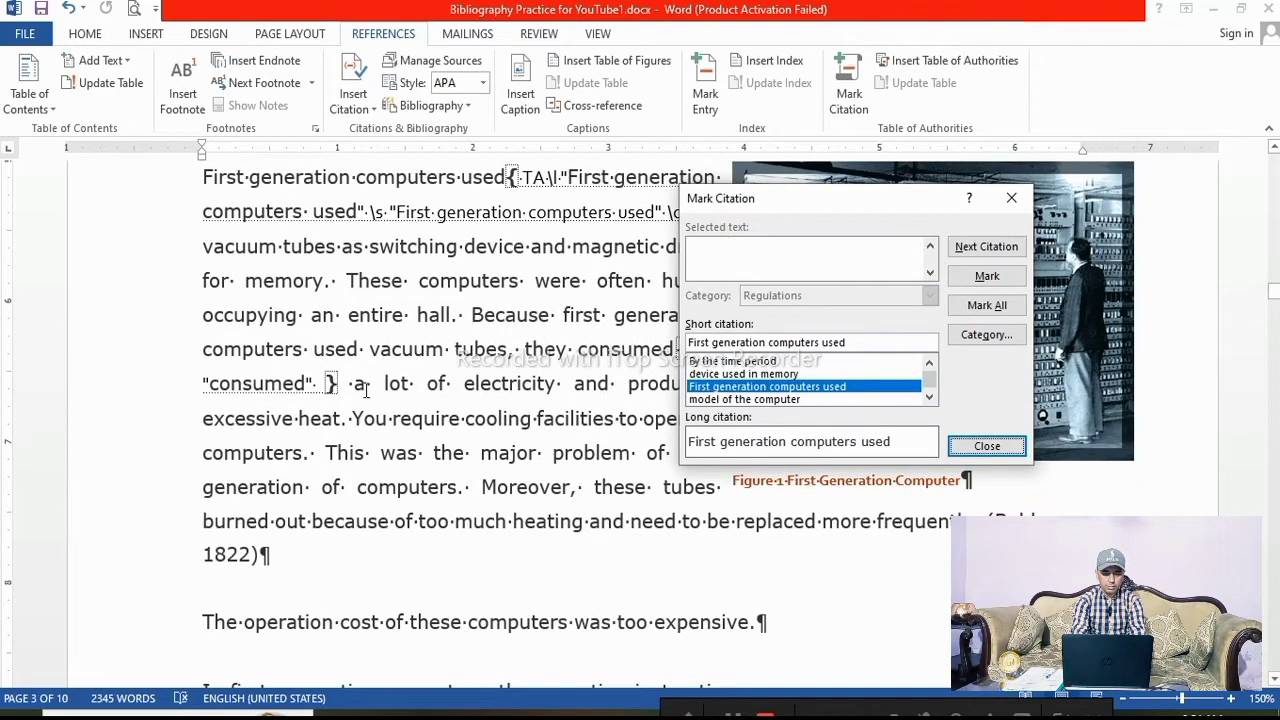
Mark "magnetic drum for memory" in the same paragraph as a citation in the Regulations category
{"action": "left_click", "coordinate": [242, 281]}
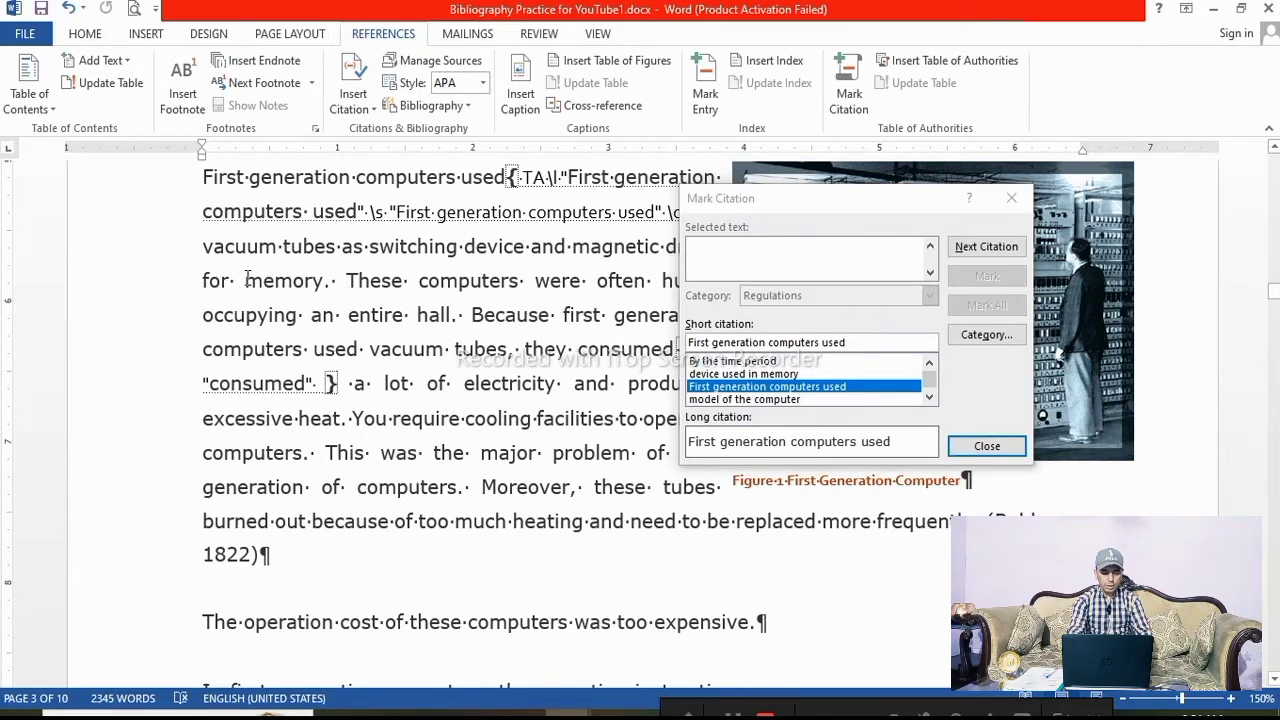
{"action": "left_click_drag", "start_coordinate": [245, 280], "coordinate": [288, 274]}
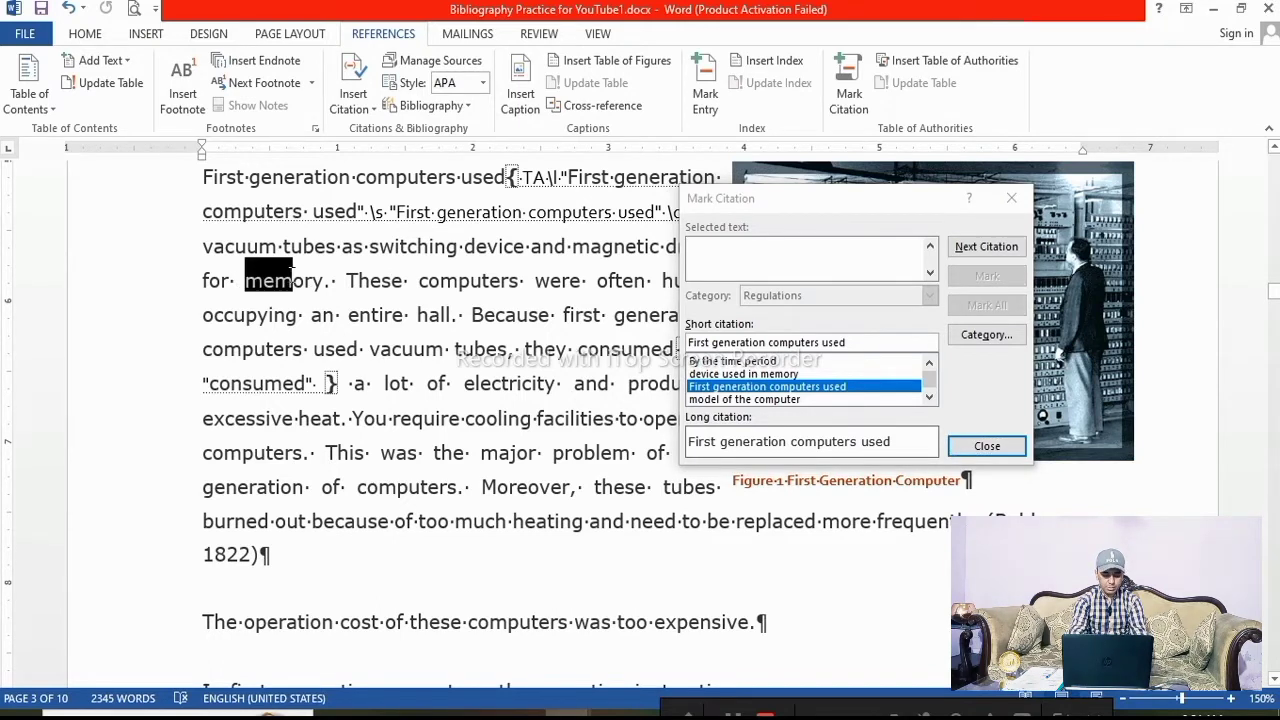
{"action": "left_click_drag", "start_coordinate": [777, 200], "coordinate": [880, 191]}
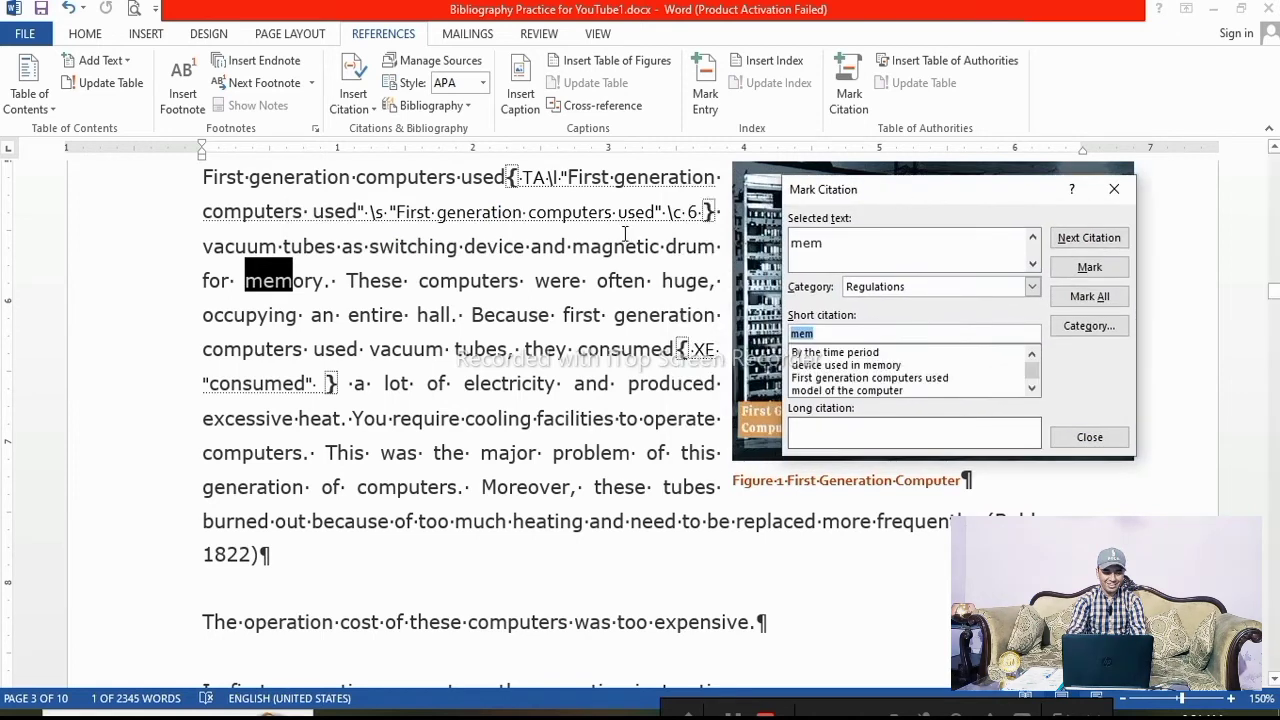
{"action": "left_click", "coordinate": [580, 246]}
{"action": "left_click_drag", "start_coordinate": [573, 246], "coordinate": [318, 279]}
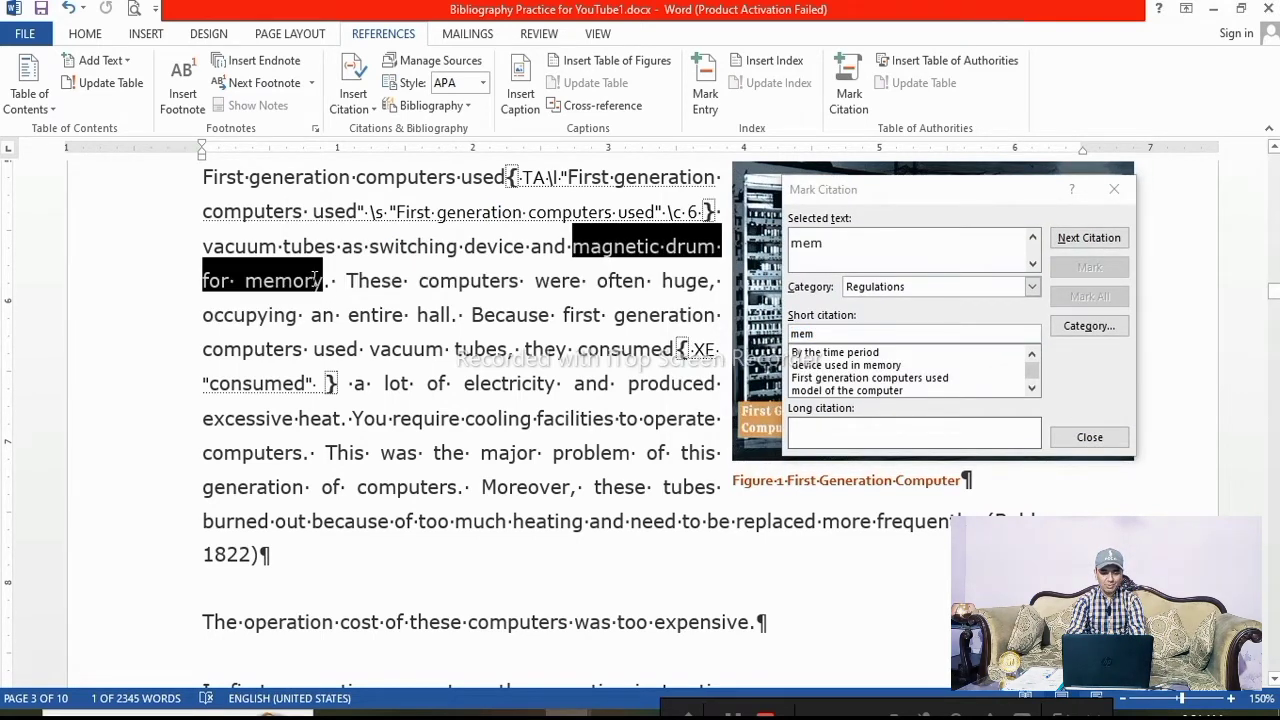
{"action": "left_click", "coordinate": [898, 248]}
{"action": "left_click", "coordinate": [1090, 268]}
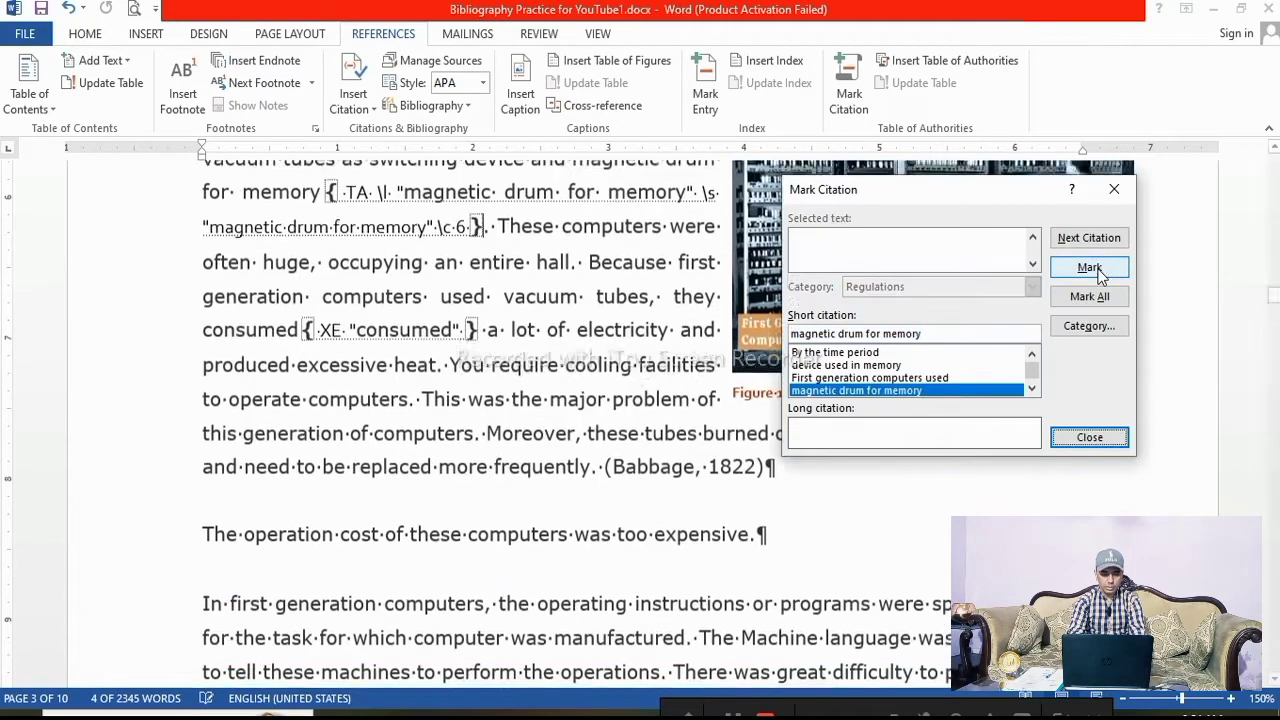
Close the Mark Citation dialog and hide the formatting marks in the document
{"action": "left_click", "coordinate": [1088, 440]}
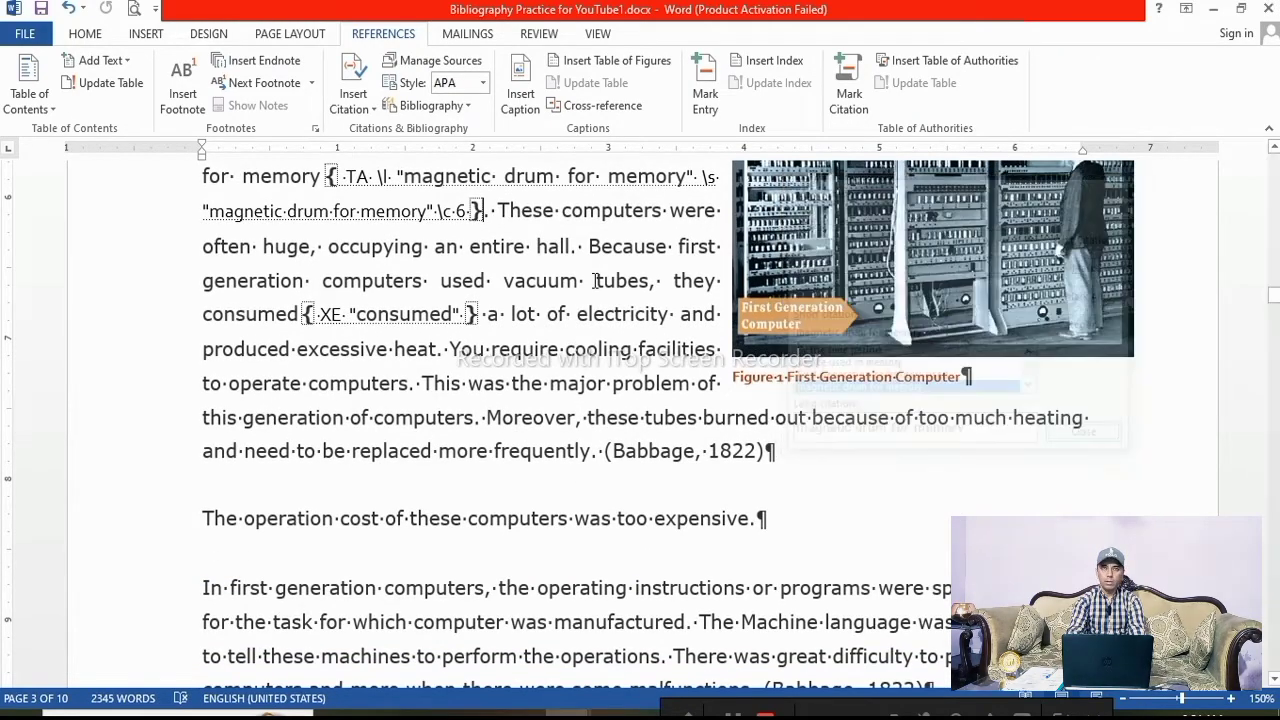
{"action": "scroll", "coordinate": [512, 360], "scroll_direction": "up", "scroll_amount": 12}
{"action": "scroll", "coordinate": [511, 360], "scroll_direction": "up", "scroll_amount": 15}
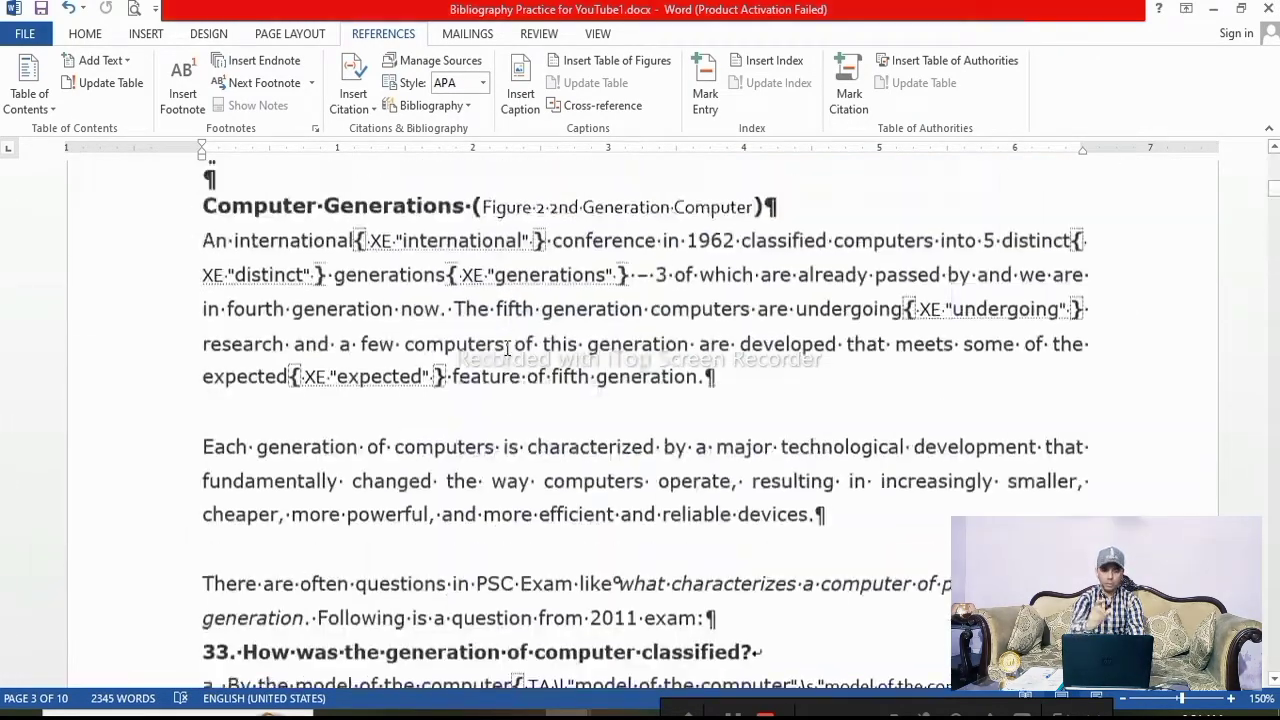
{"action": "scroll", "coordinate": [506, 347], "scroll_direction": "down", "scroll_amount": 2}
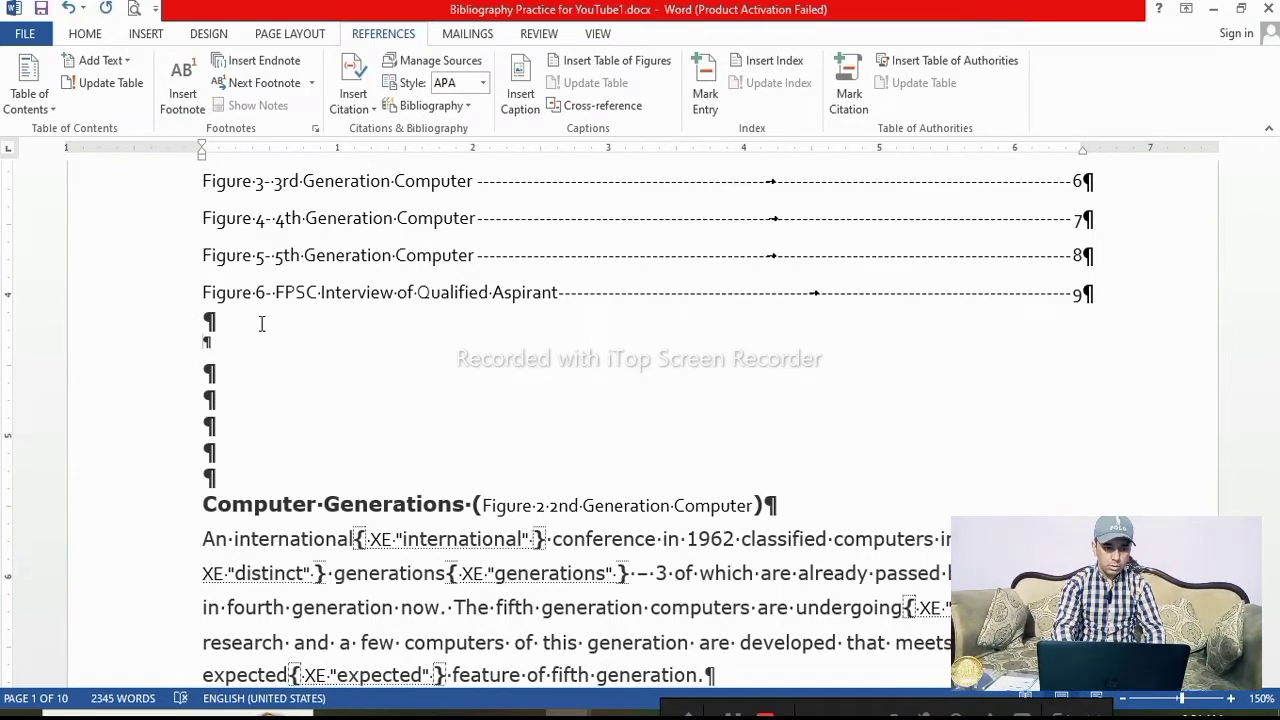
{"action": "key", "text": "ctrl+shift+8"}
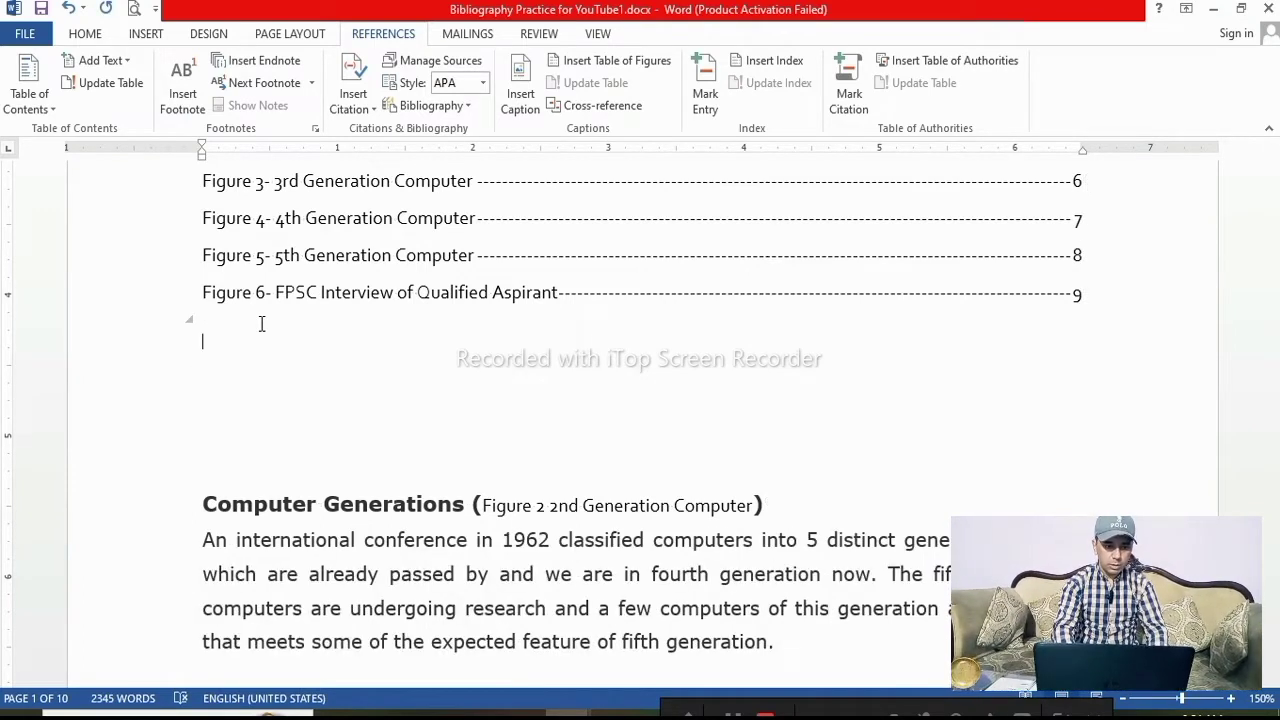
Insert a page break below the table of figures and enter the heading "Table of Authorities" followed by a new line
{"action": "left_click", "coordinate": [217, 369]}
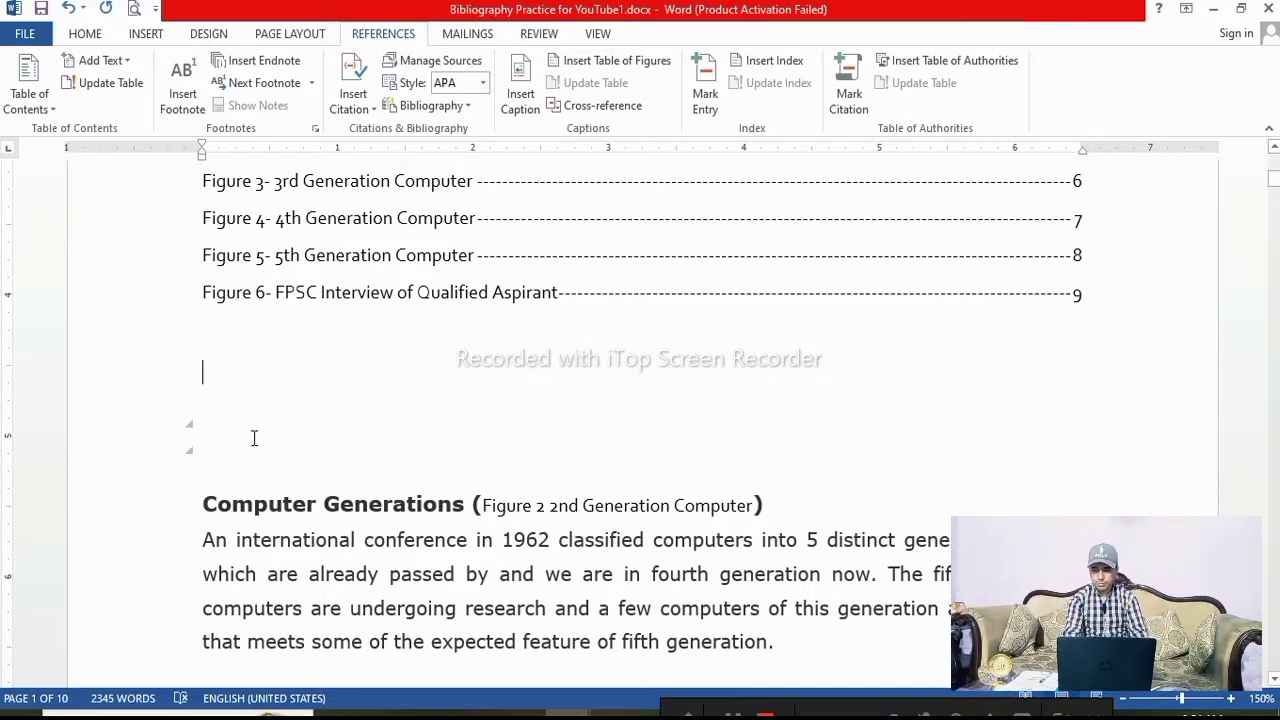
{"action": "key", "text": "ctrl+Return"}
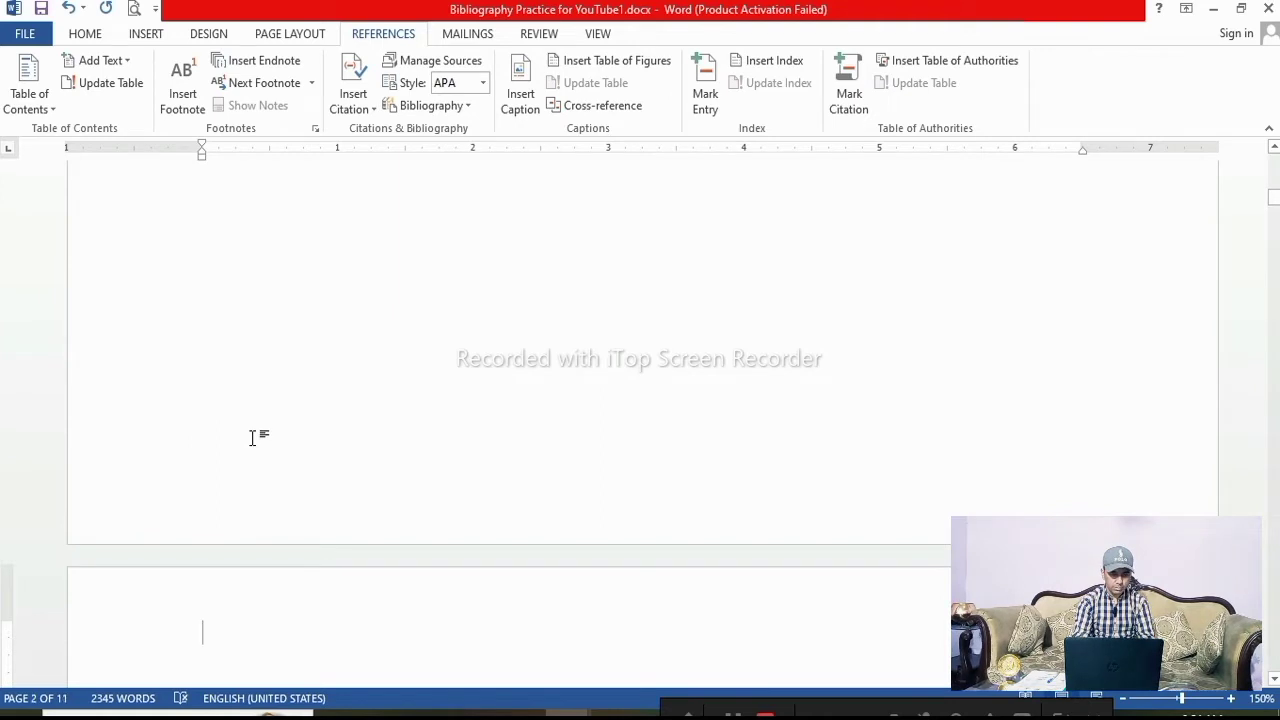
{"action": "scroll", "coordinate": [254, 438], "scroll_direction": "up", "scroll_amount": 5}
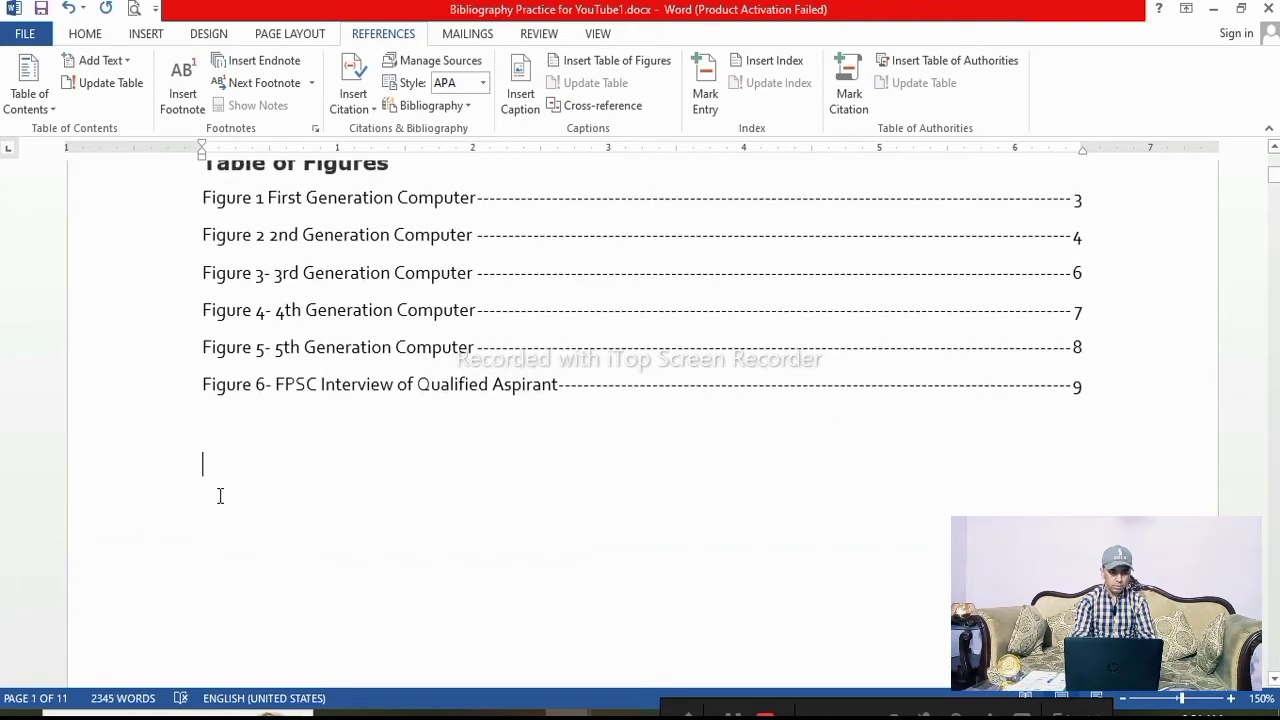
{"action": "type", "text": "Table of Authorities"}
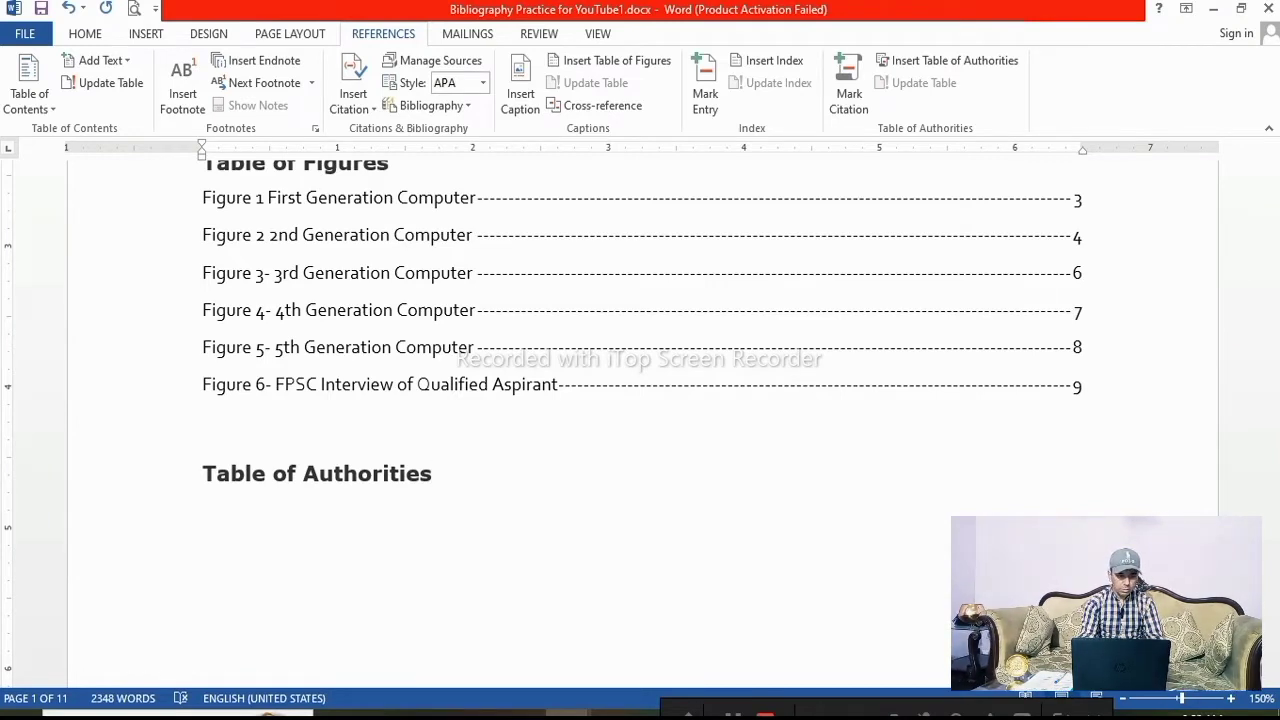
{"action": "key", "text": "Return"}
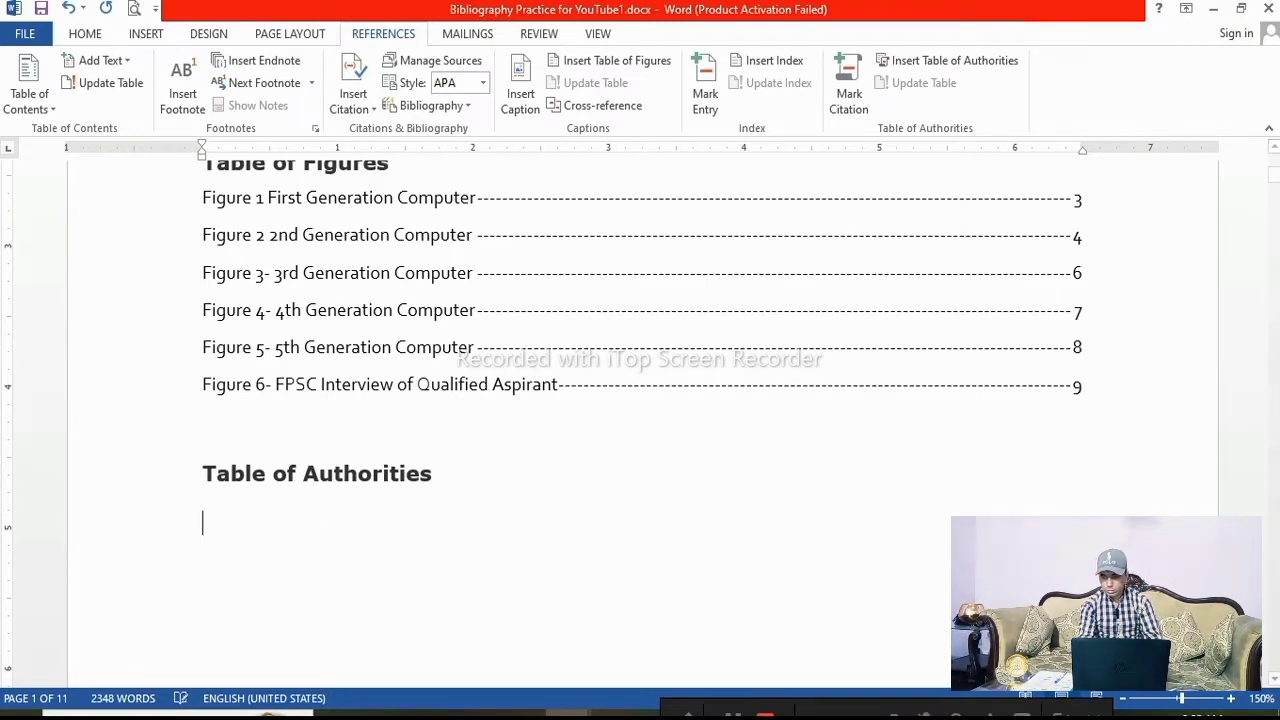
Select the "Table of Authorities" heading and convert it to WordArt with an orange shaded style
{"action": "scroll", "coordinate": [335, 565], "scroll_direction": "down", "scroll_amount": 1}
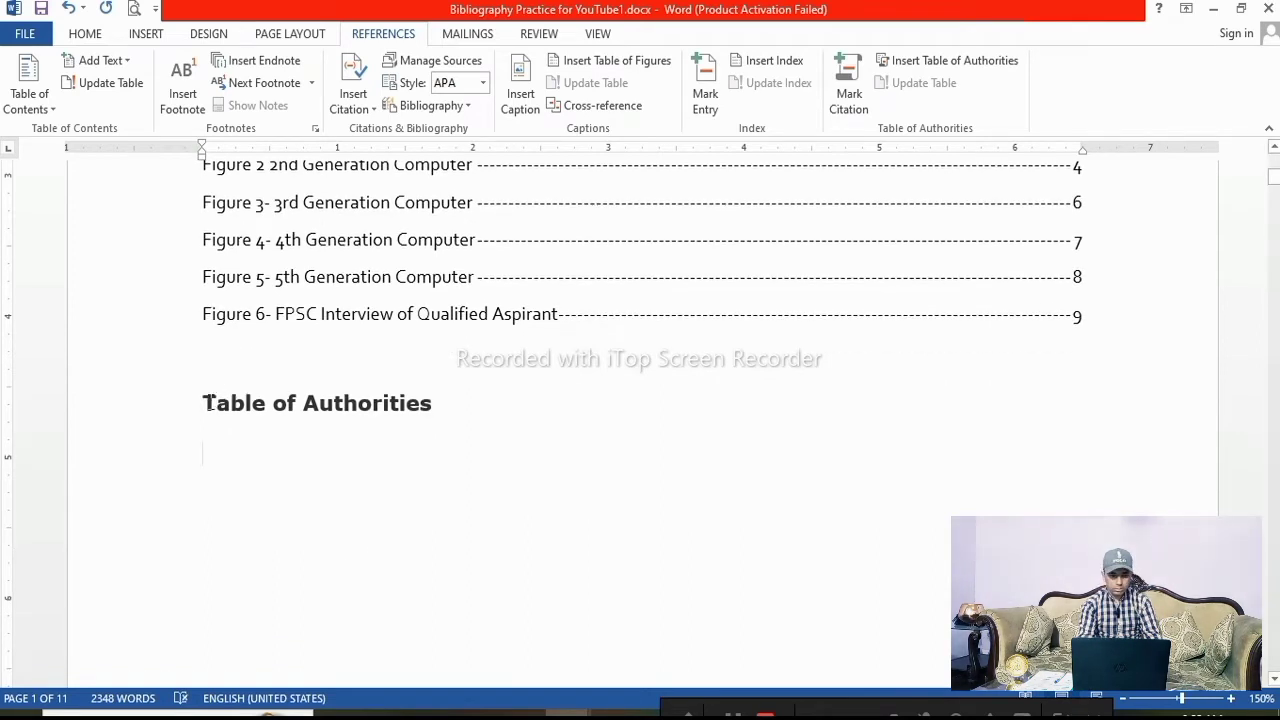
{"action": "left_click_drag", "start_coordinate": [204, 403], "coordinate": [432, 408]}
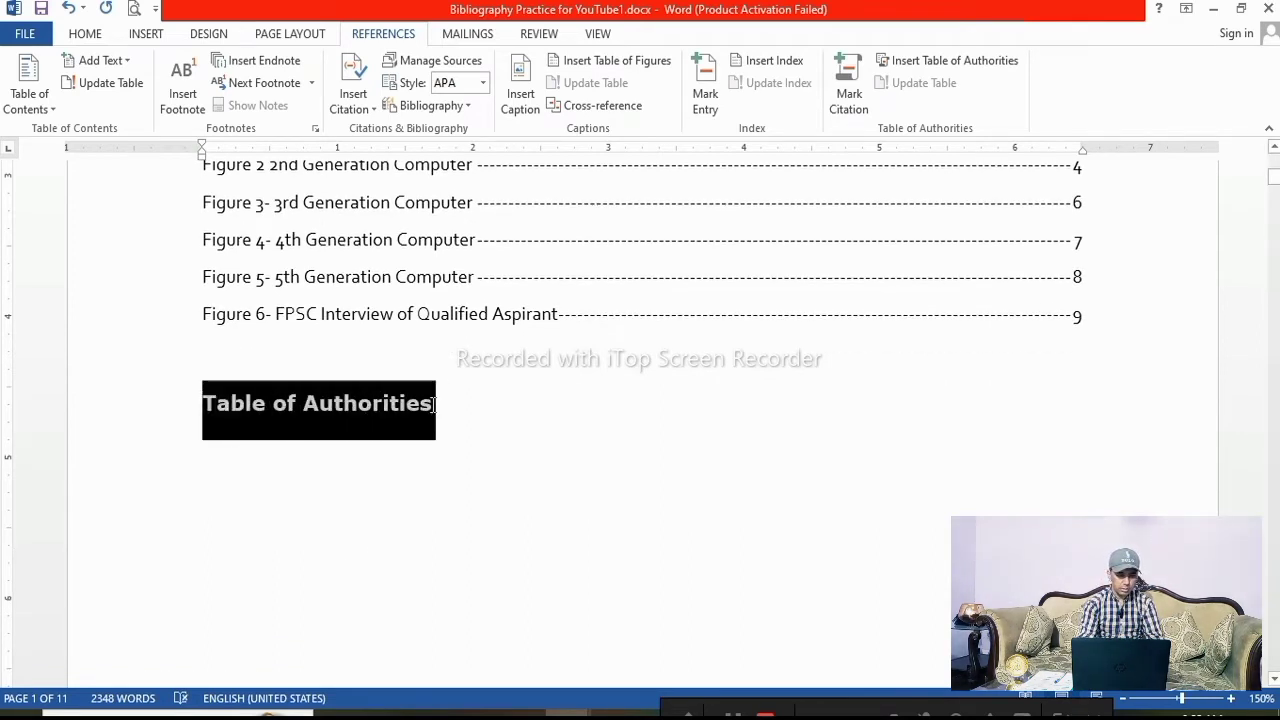
{"action": "left_click", "coordinate": [146, 36]}
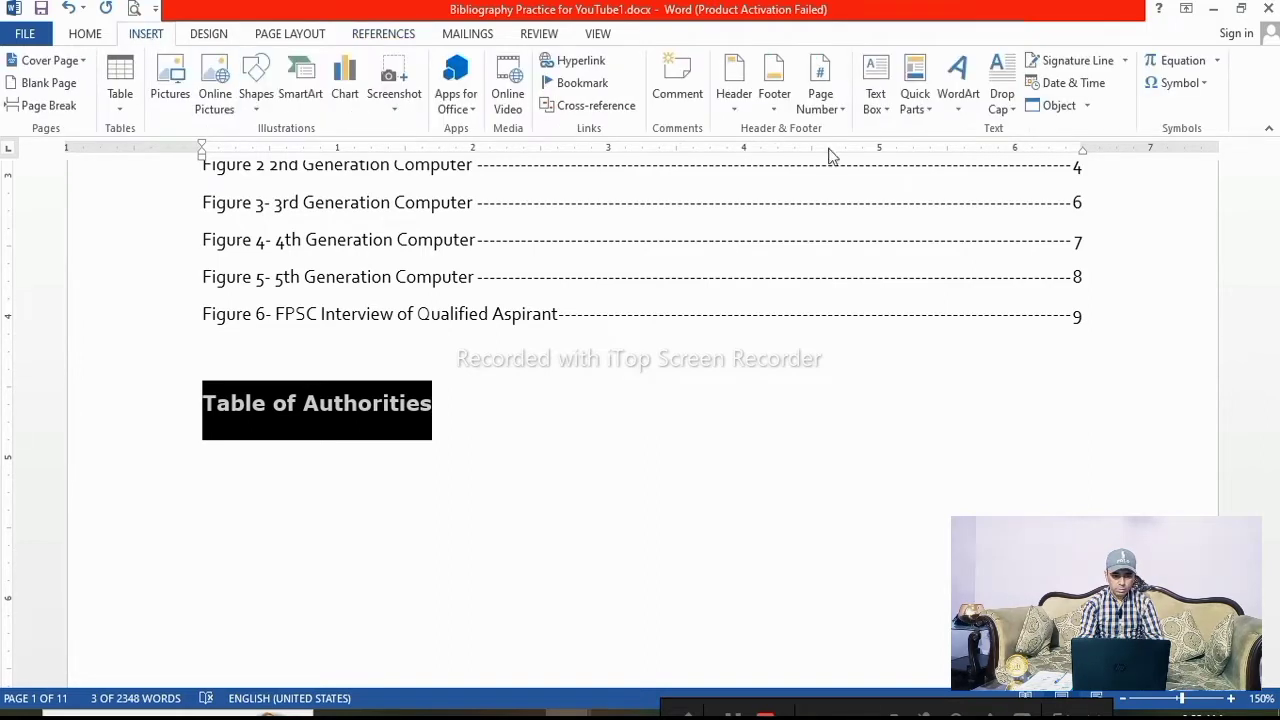
{"action": "left_click", "coordinate": [958, 105]}
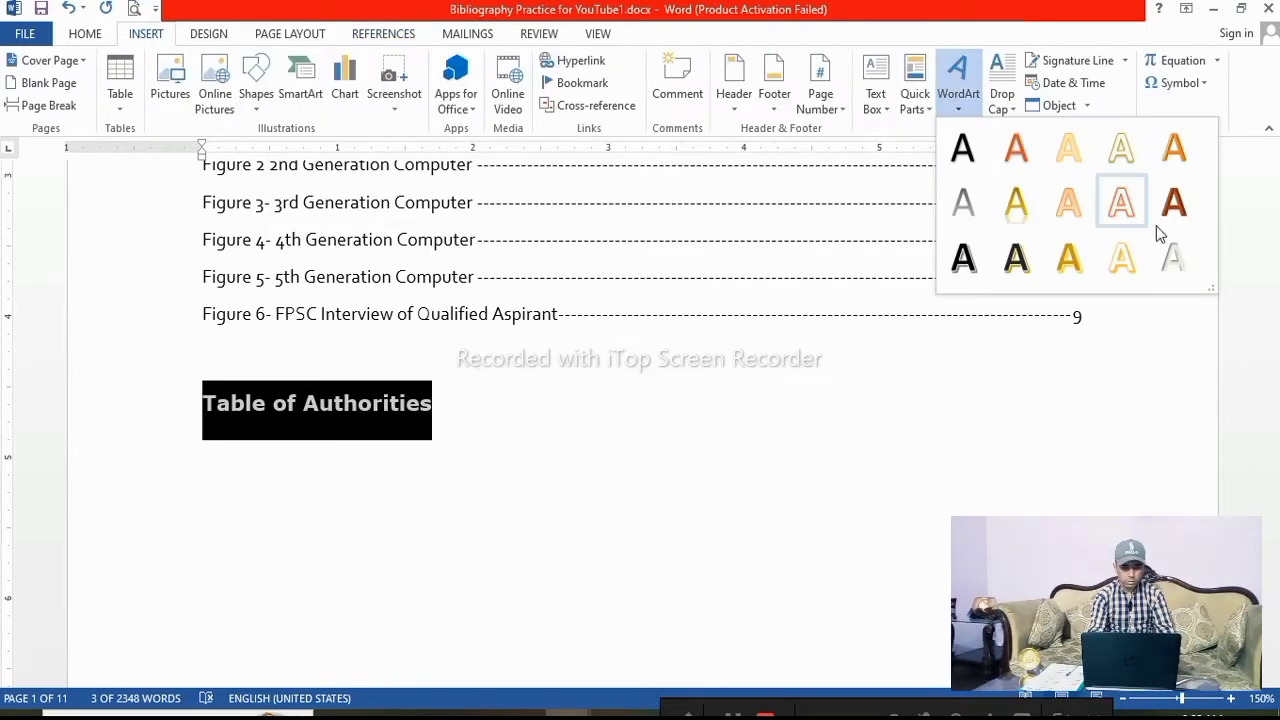
{"action": "left_click", "coordinate": [1174, 202]}
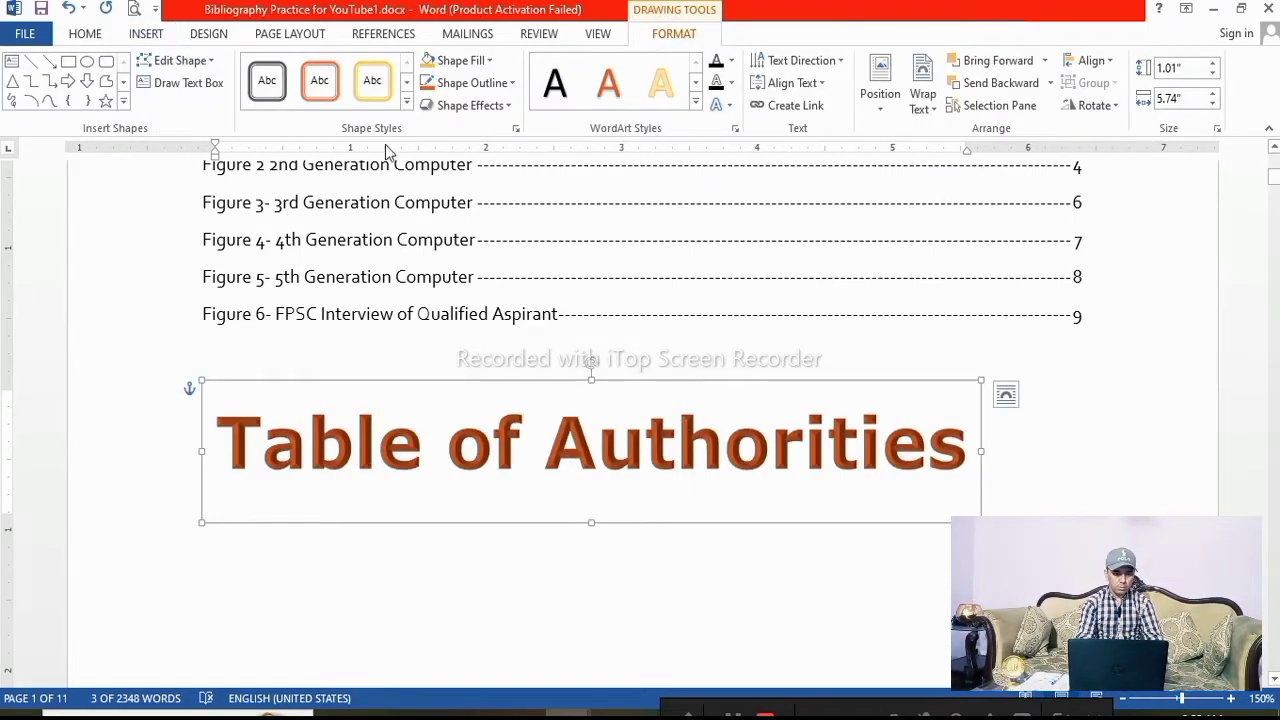
Shrink the WordArt heading's font size to 18
{"action": "left_click", "coordinate": [85, 34]}
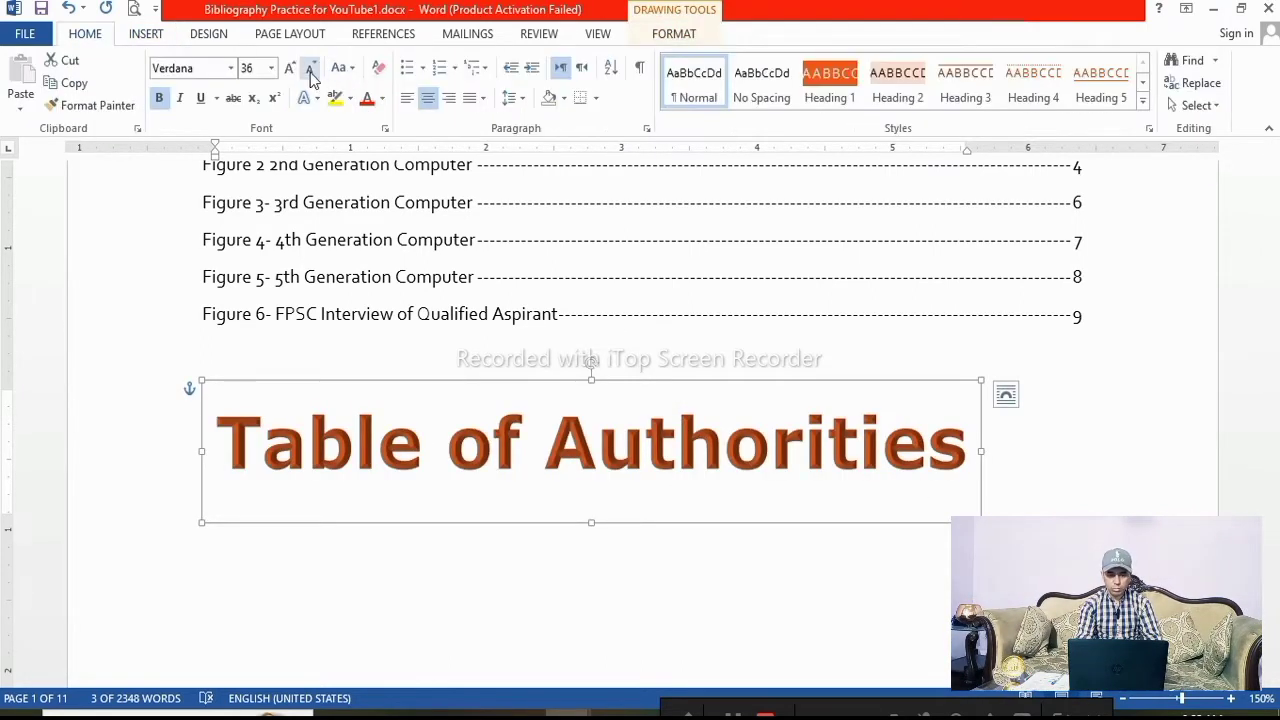
{"action": "left_click", "coordinate": [310, 68]}
{"action": "left_click", "coordinate": [310, 68]}
{"action": "left_click", "coordinate": [310, 68]}
{"action": "left_click", "coordinate": [310, 68]}
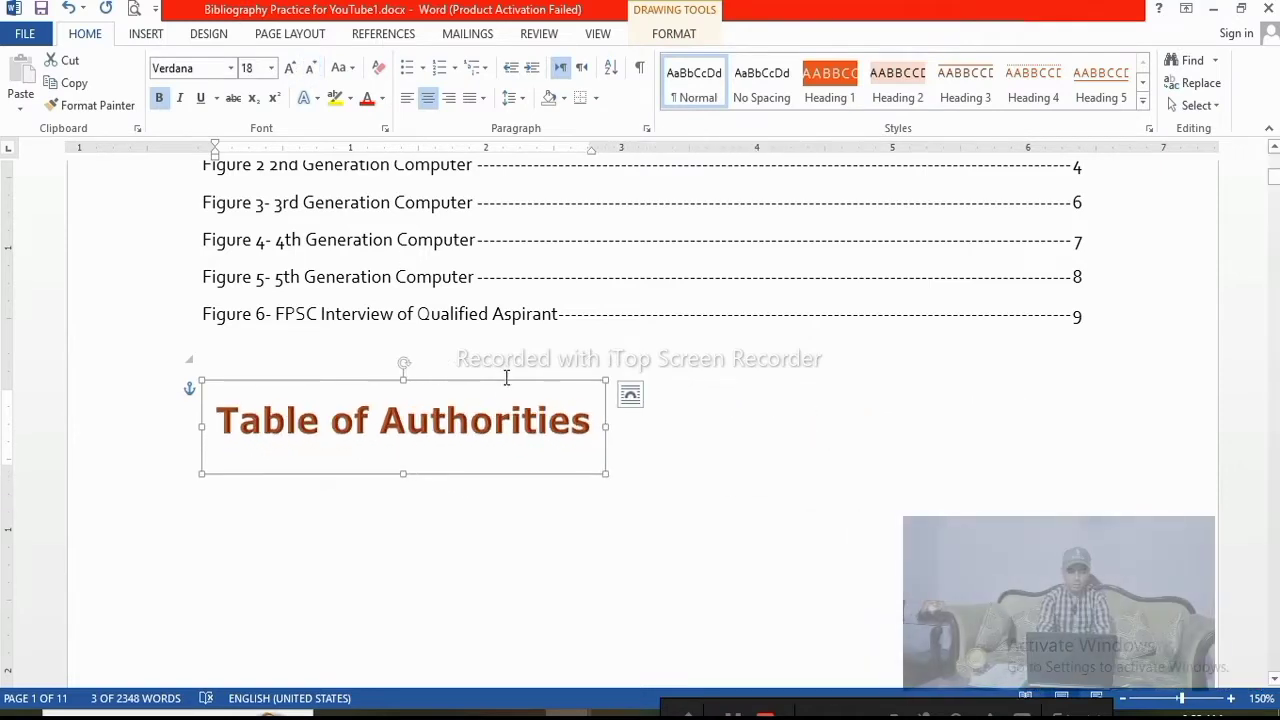
Move the WordArt heading slightly to the left and place the cursor on the empty line below it
{"action": "left_click_drag", "start_coordinate": [488, 373], "coordinate": [477, 377]}
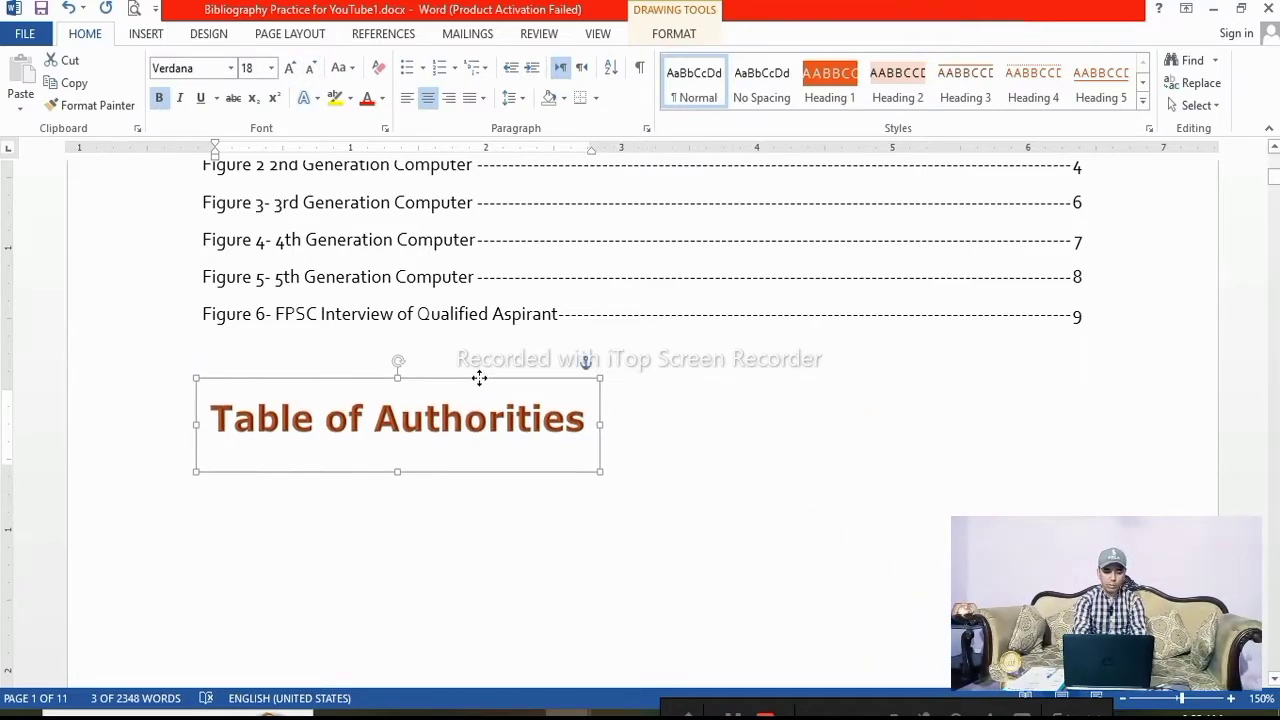
{"action": "left_click", "coordinate": [336, 523]}
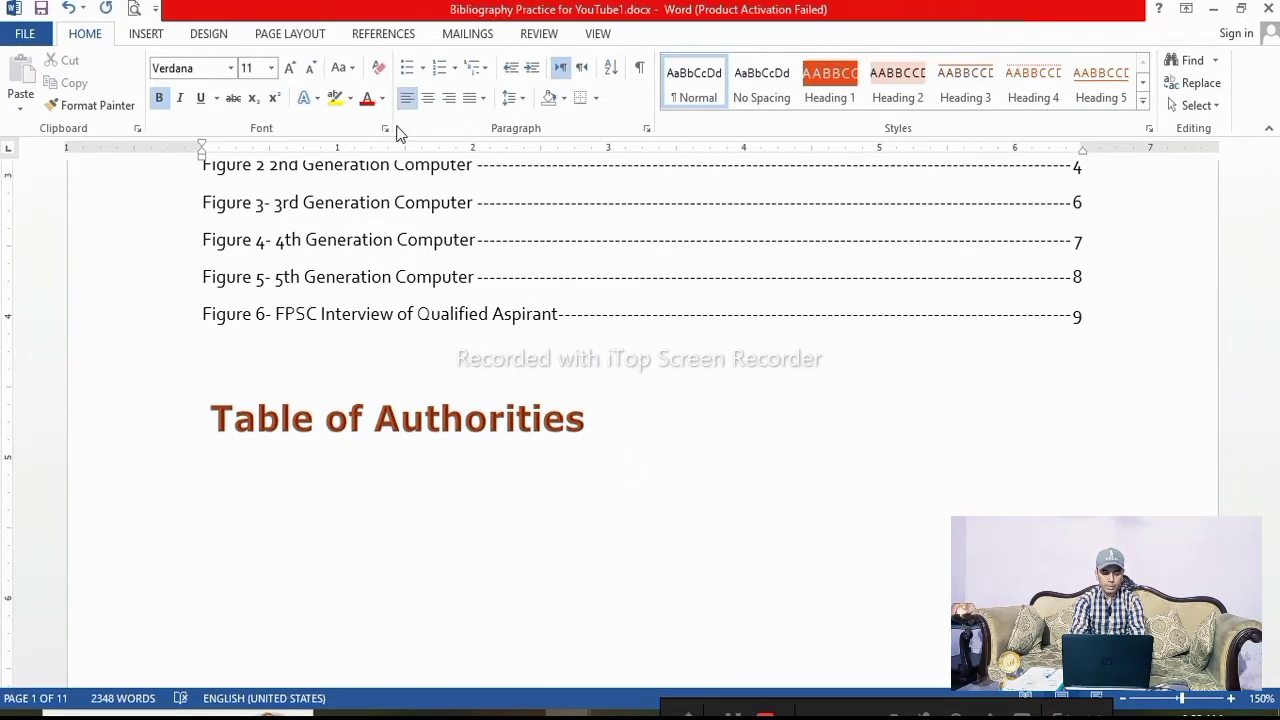
{"action": "left_click", "coordinate": [490, 479]}
{"action": "scroll", "coordinate": [250, 500], "scroll_direction": "down", "scroll_amount": 4}
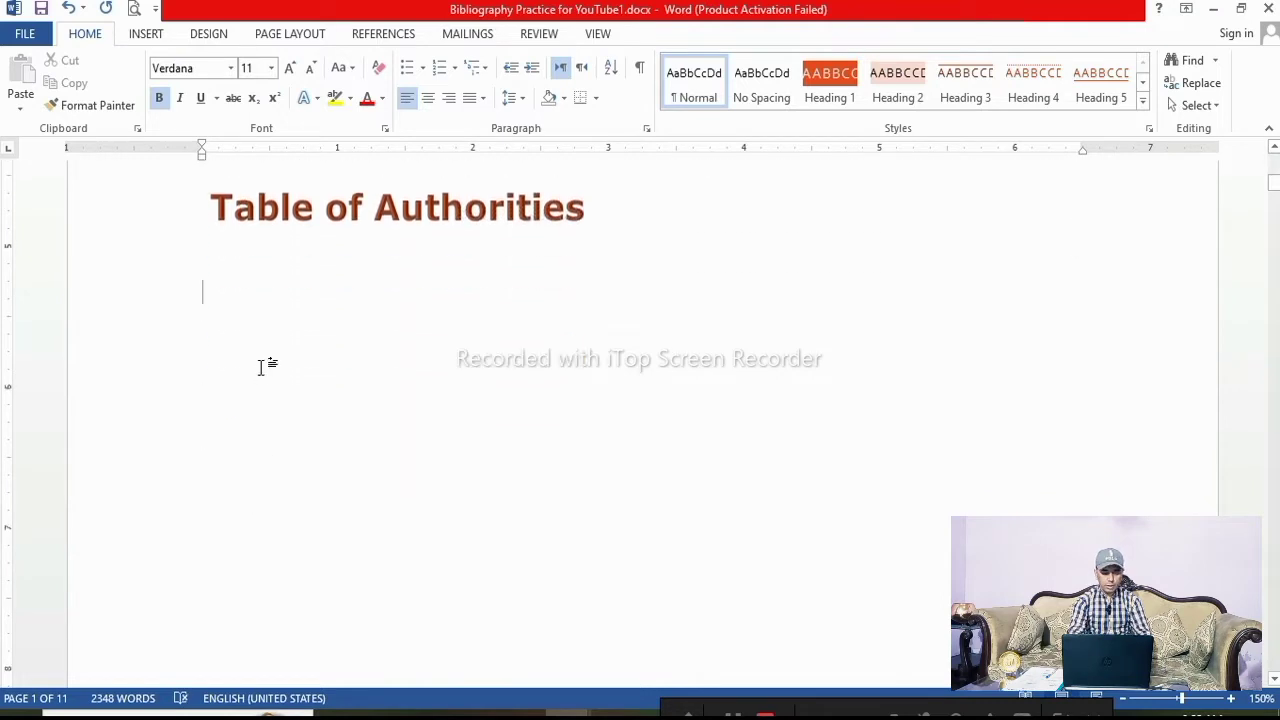